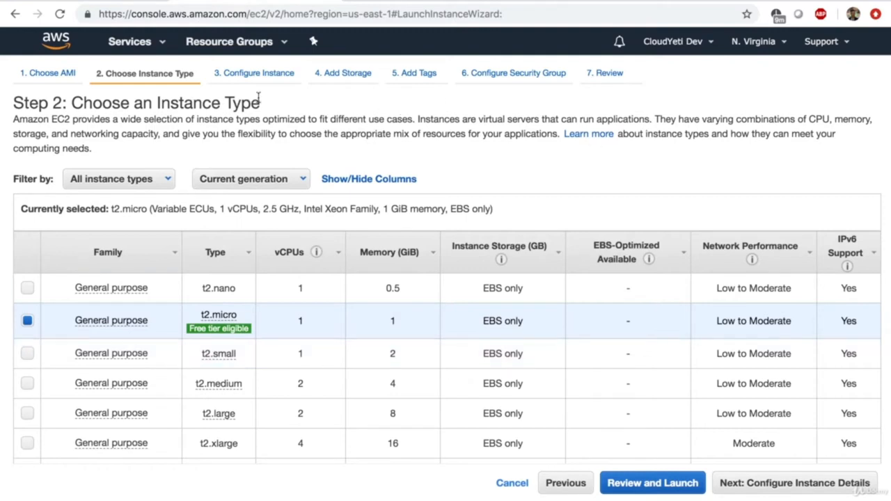
{"action": "left_click_drag", "start_coordinate": [259, 101], "coordinate": [161, 102]}
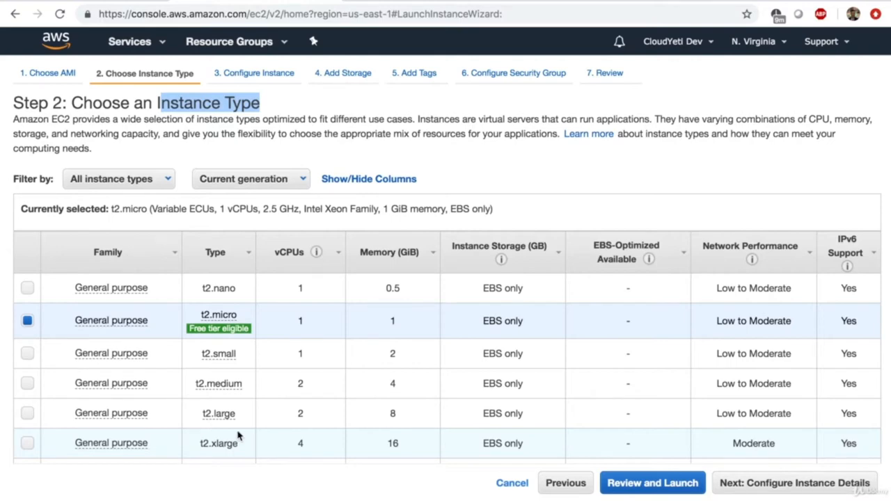
{"action": "scroll", "coordinate": [257, 429], "scroll_direction": "down", "scroll_amount": 3}
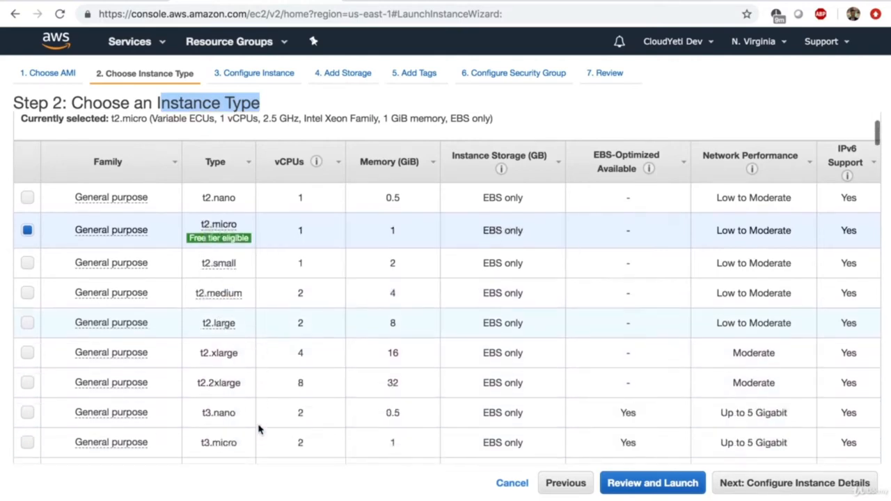
{"action": "scroll", "coordinate": [258, 427], "scroll_direction": "down", "scroll_amount": 5}
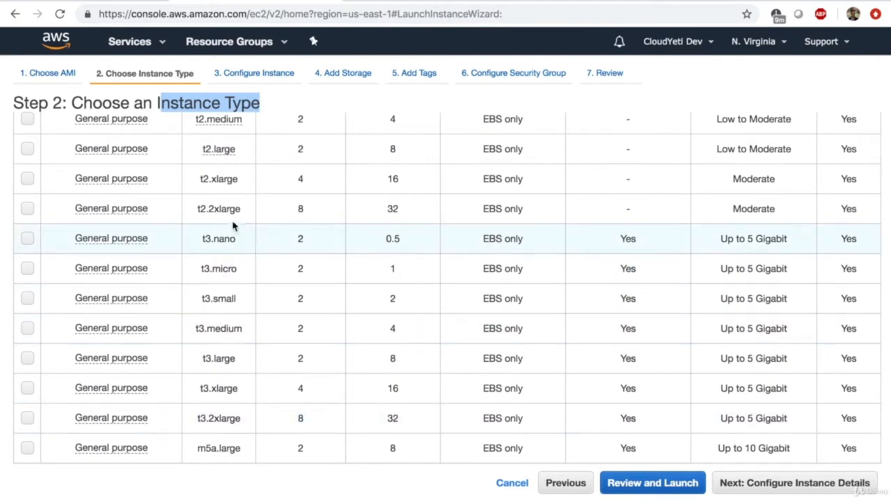
{"action": "scroll", "coordinate": [296, 201], "scroll_direction": "up", "scroll_amount": 8}
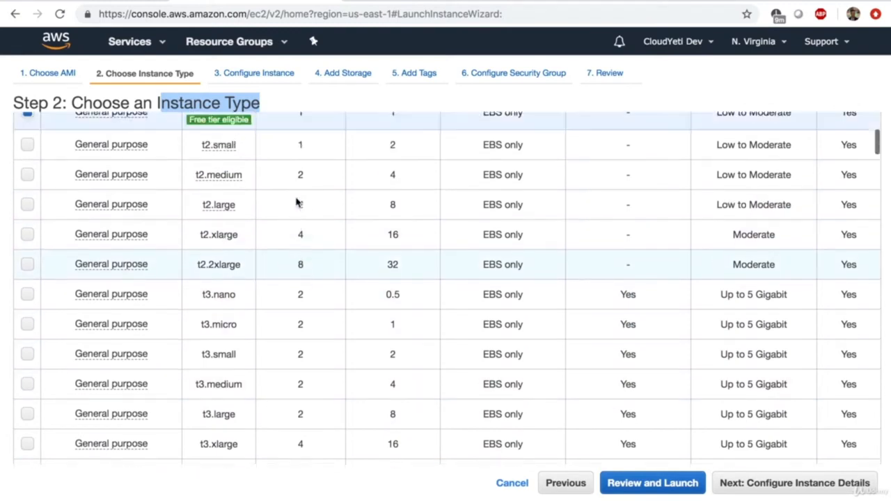
{"action": "scroll", "coordinate": [296, 201], "scroll_direction": "up", "scroll_amount": 2}
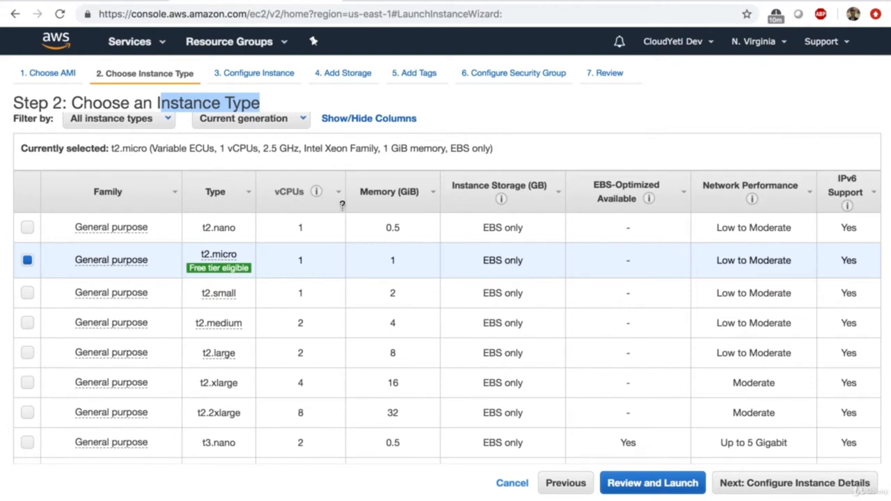
- Select t2.nano and highlight its name, 0.5 GiB memory and 1 vCPU values
{"action": "left_click_drag", "start_coordinate": [201, 227], "coordinate": [241, 229]}
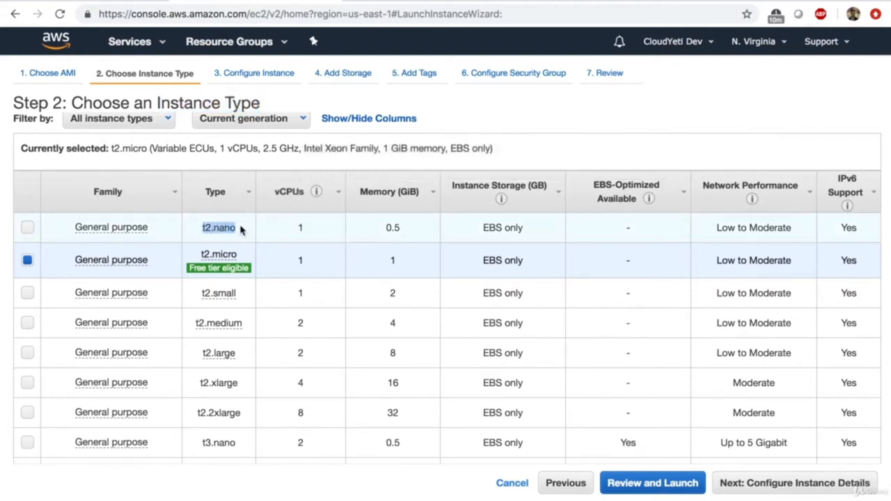
{"action": "left_click", "coordinate": [392, 228]}
{"action": "double_click", "coordinate": [393, 228]}
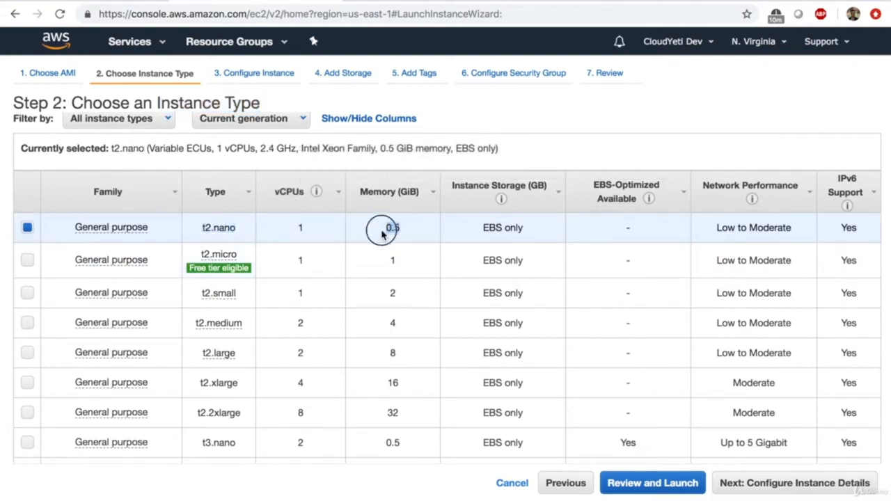
{"action": "double_click", "coordinate": [298, 228]}
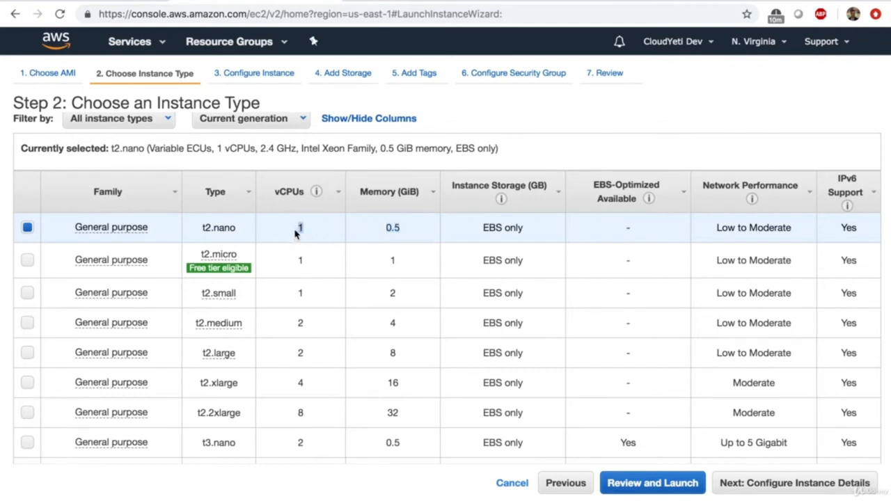
- Sort instance types by Memory (GiB), largest first, and choose x1e.32xlarge
{"action": "left_click", "coordinate": [363, 193]}
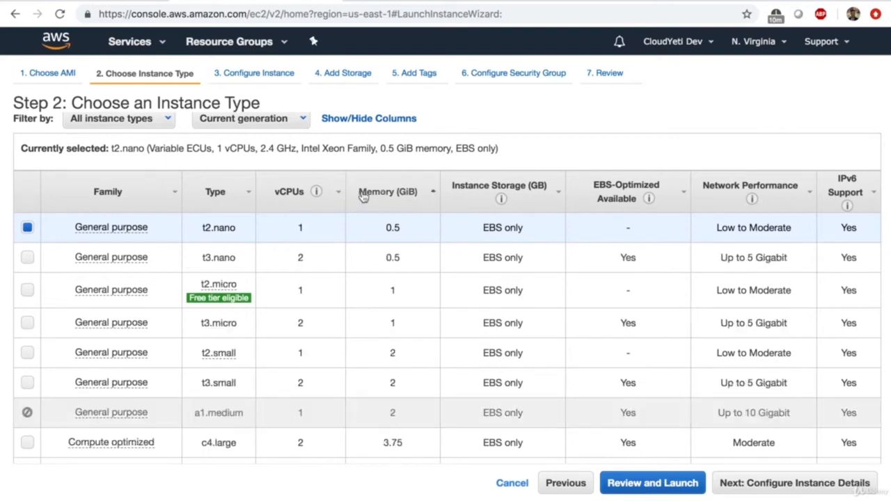
{"action": "left_click", "coordinate": [363, 194]}
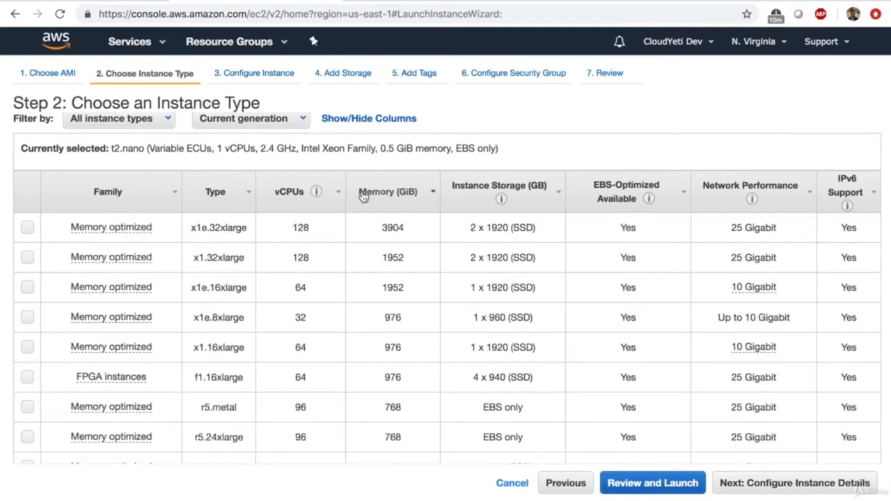
{"action": "left_click", "coordinate": [213, 229]}
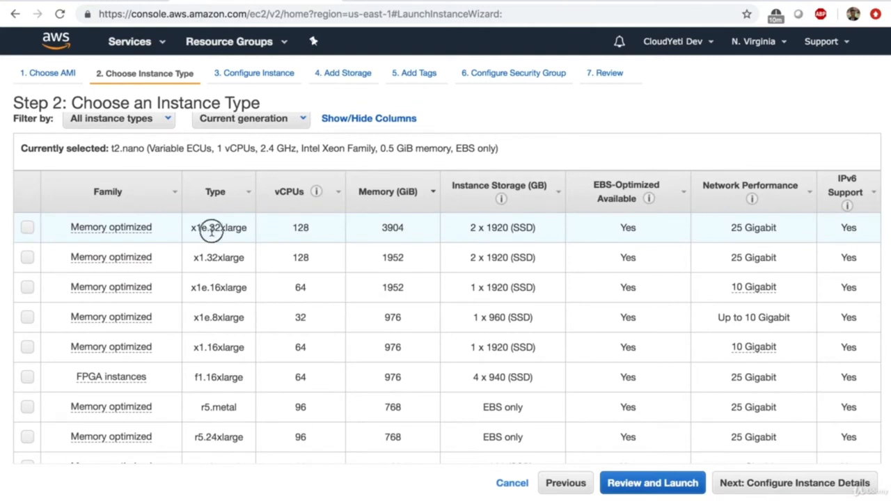
{"action": "left_click", "coordinate": [250, 235]}
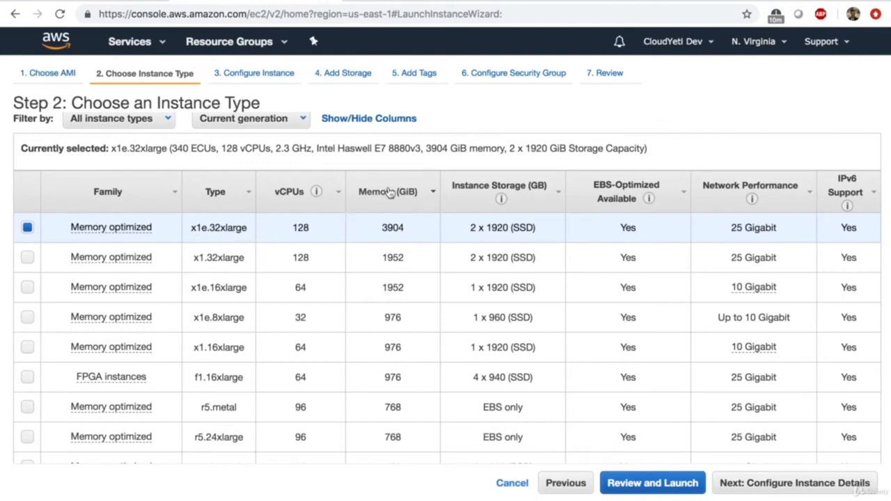
- Sort the instance type list by vCPUs in ascending order
{"action": "scroll", "coordinate": [350, 278], "scroll_direction": "down", "scroll_amount": 15}
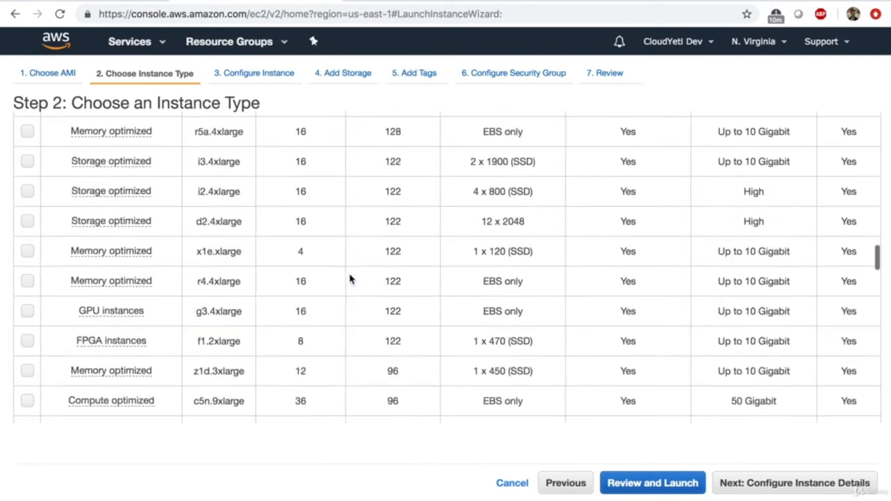
{"action": "scroll", "coordinate": [254, 233], "scroll_direction": "up", "scroll_amount": 20}
{"action": "left_click", "coordinate": [287, 252]}
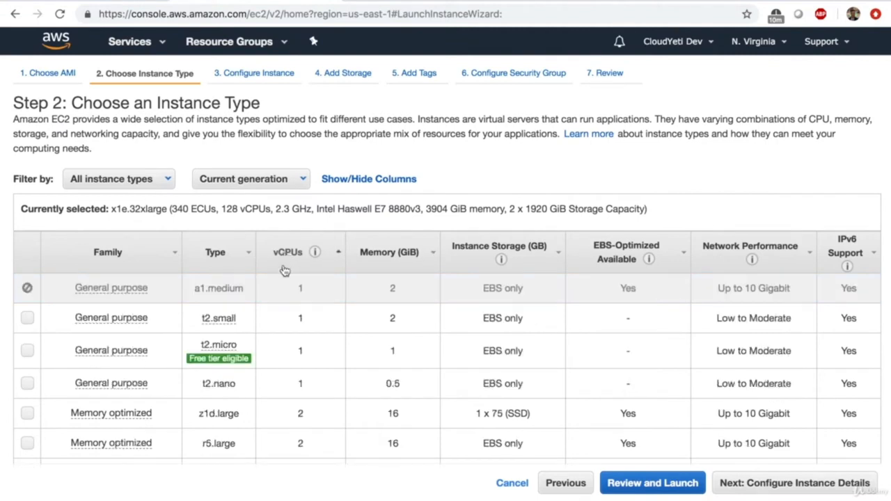
- Select the Free tier eligible t2.micro row in the instance type table
{"action": "scroll", "coordinate": [275, 295], "scroll_direction": "down", "scroll_amount": 2}
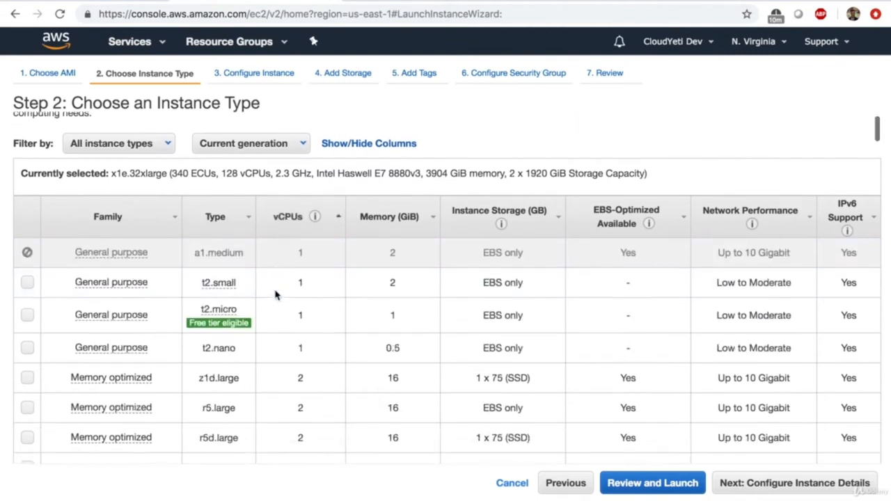
{"action": "mouse_move", "coordinate": [220, 300]}
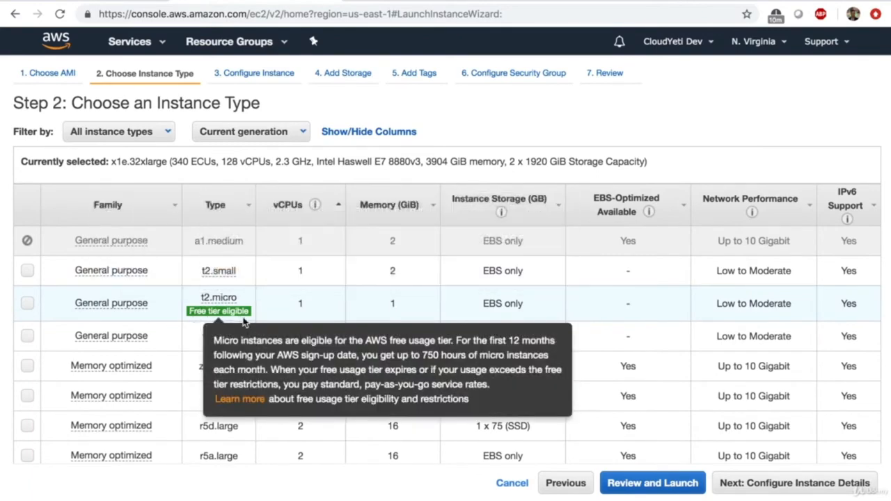
{"action": "left_click", "coordinate": [28, 303]}
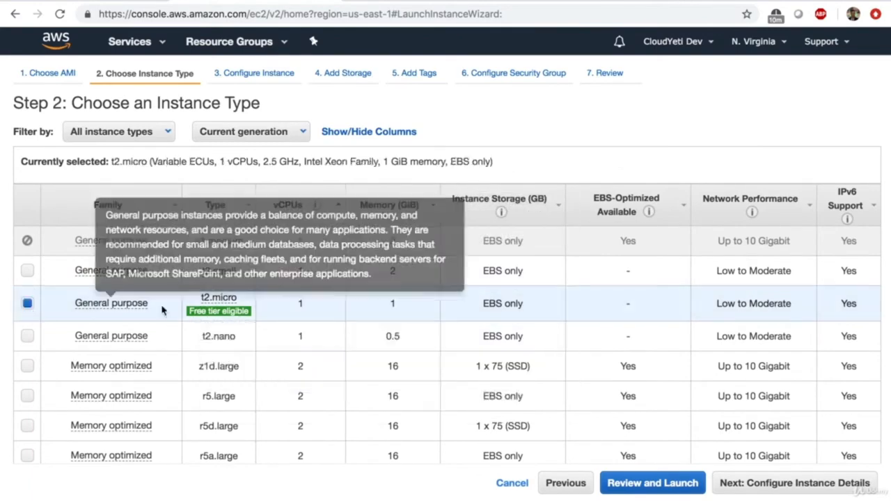
{"action": "mouse_move", "coordinate": [213, 312]}
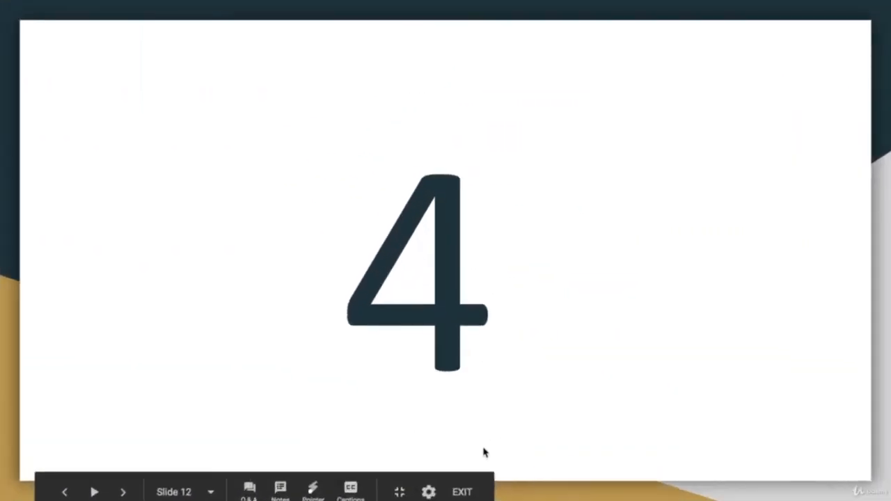
{"action": "key", "text": "Right"}
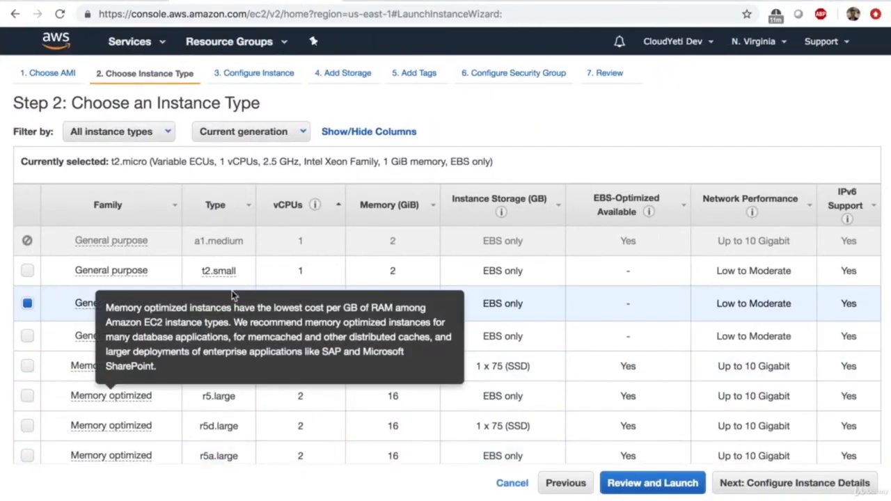
- Advance to Step 3: Configure Instance Details, briefly revisiting steps 2 and 1 before returning
{"action": "left_click", "coordinate": [778, 486]}
{"action": "scroll", "coordinate": [634, 290], "scroll_direction": "down", "scroll_amount": 2}
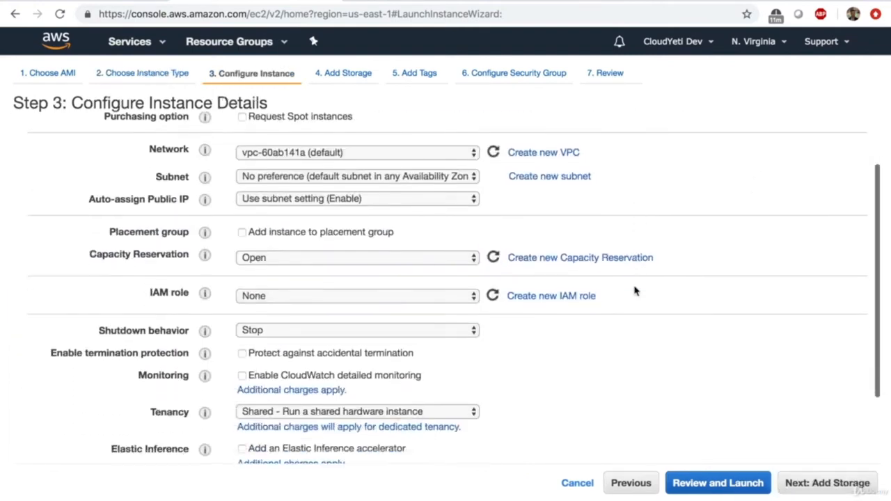
{"action": "scroll", "coordinate": [634, 291], "scroll_direction": "up", "scroll_amount": 2}
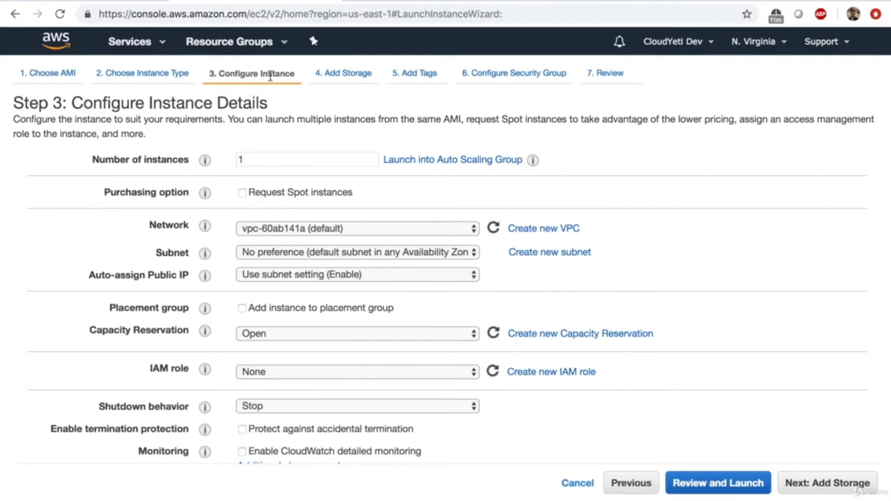
{"action": "left_click", "coordinate": [167, 76]}
{"action": "left_click", "coordinate": [78, 76]}
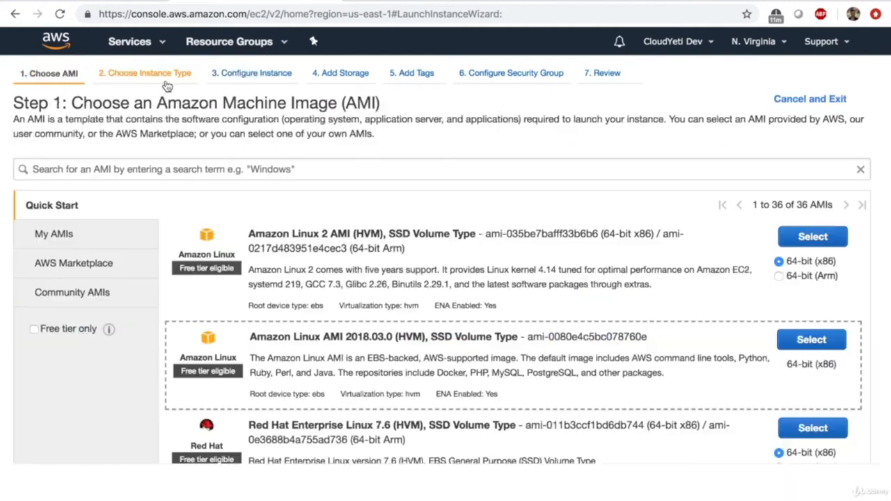
{"action": "left_click", "coordinate": [167, 82]}
{"action": "left_click", "coordinate": [249, 76]}
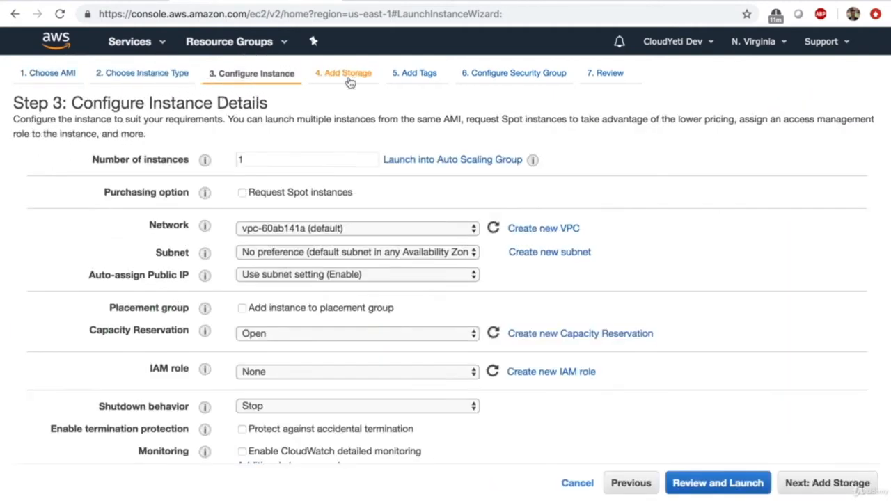
- Look over the storage step's Root volume table
{"action": "left_click", "coordinate": [334, 74]}
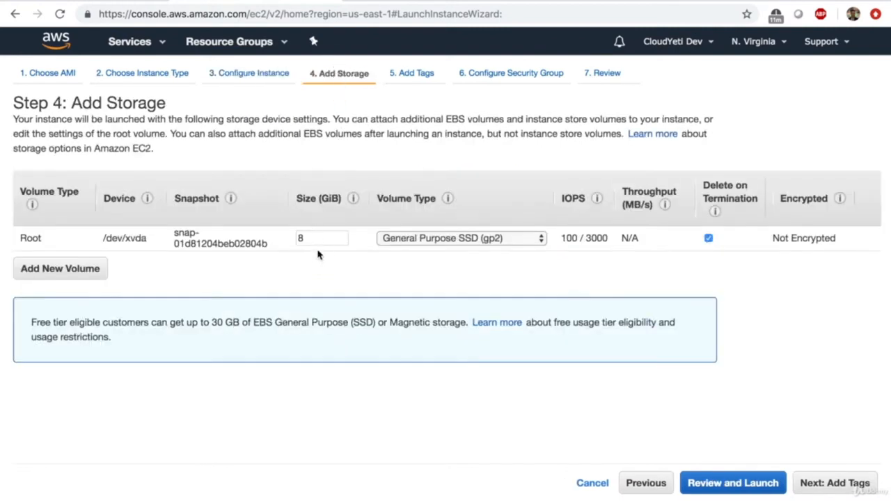
{"action": "double_click", "coordinate": [30, 238]}
{"action": "left_click", "coordinate": [57, 240]}
- Look over the security group firewall rules, then proceed to Step 7: Review Instance Launch
{"action": "left_click", "coordinate": [510, 81]}
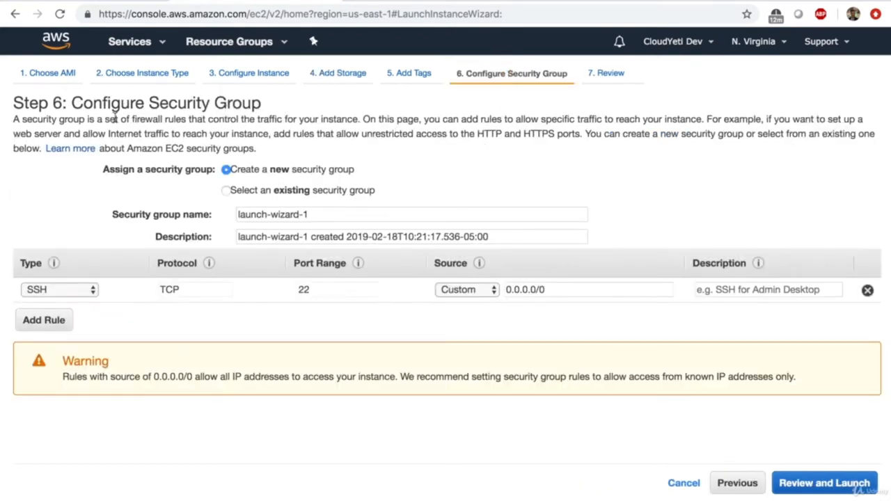
{"action": "left_click_drag", "start_coordinate": [105, 118], "coordinate": [189, 121]}
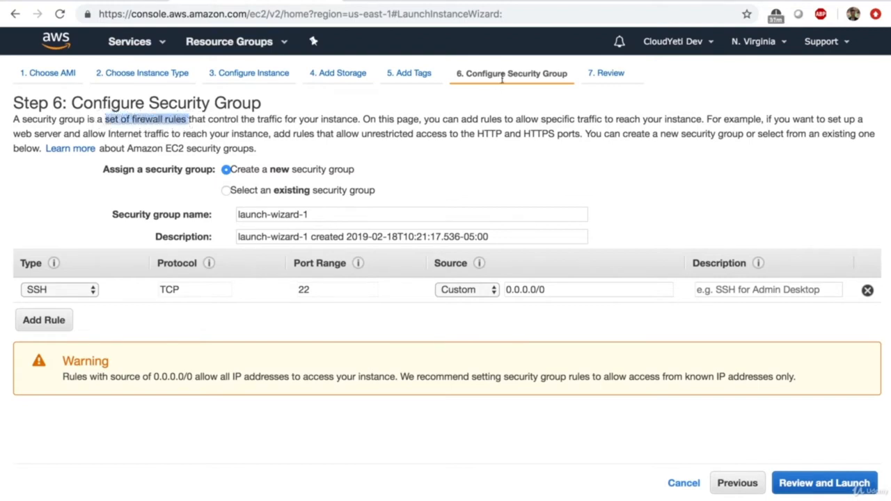
{"action": "left_click", "coordinate": [603, 85]}
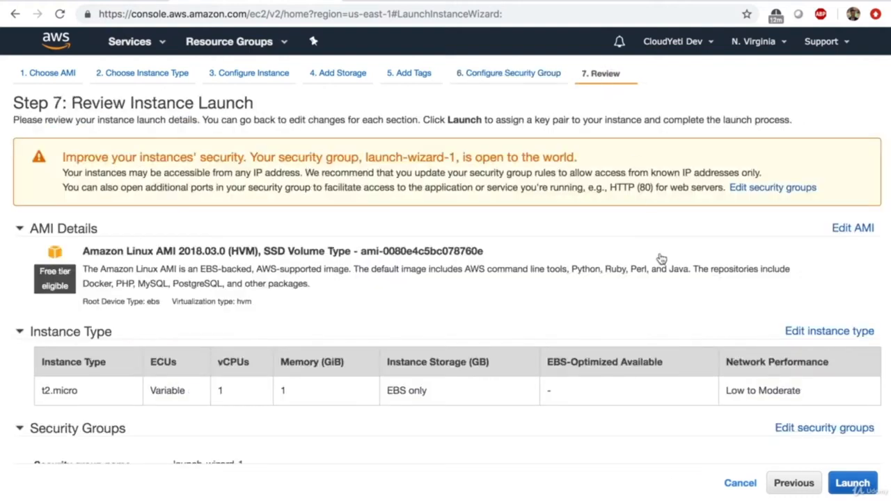
- Start the launch, select existing key pair first-instance, and tick the private key acknowledgement
{"action": "left_click", "coordinate": [844, 487]}
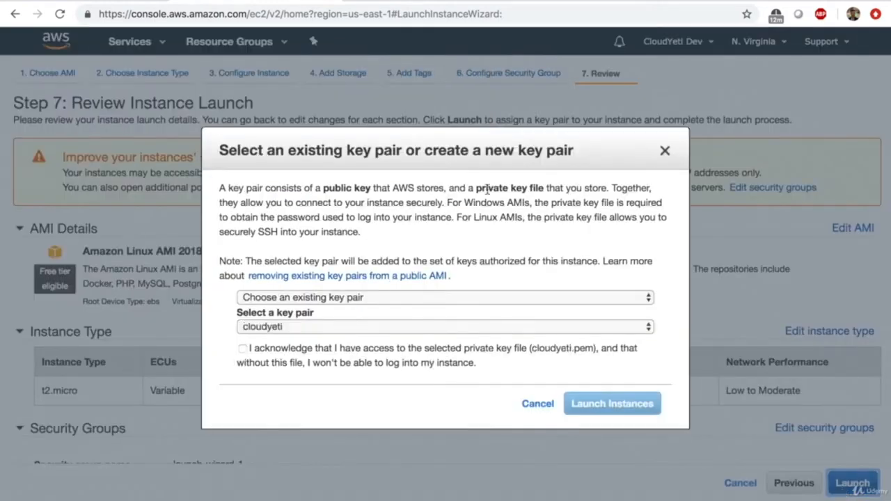
{"action": "left_click_drag", "start_coordinate": [352, 150], "coordinate": [320, 159]}
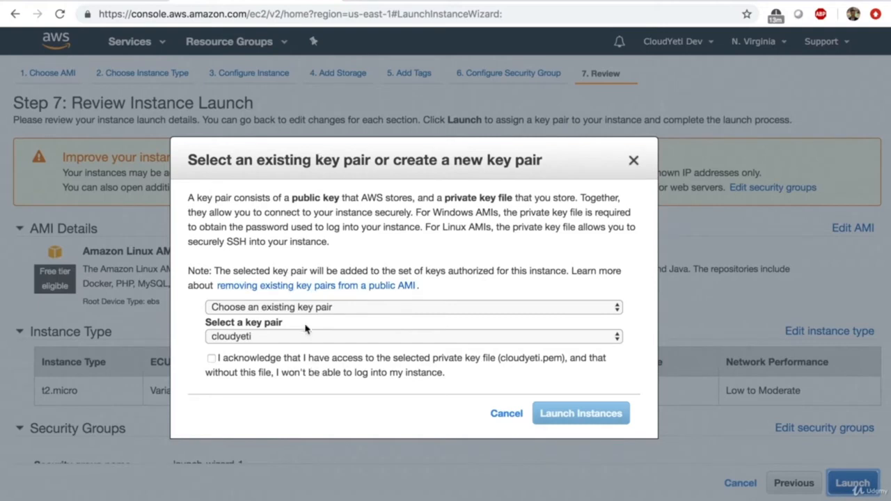
{"action": "left_click", "coordinate": [245, 341]}
{"action": "left_click", "coordinate": [245, 350]}
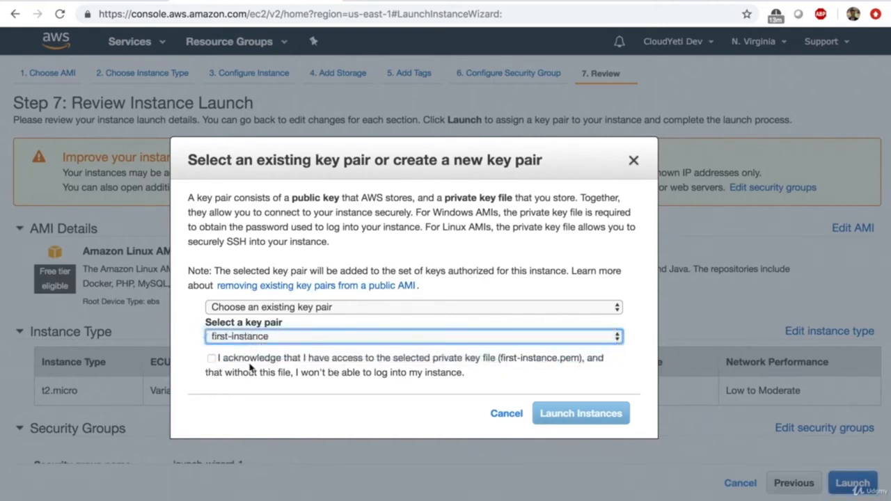
{"action": "left_click", "coordinate": [226, 366]}
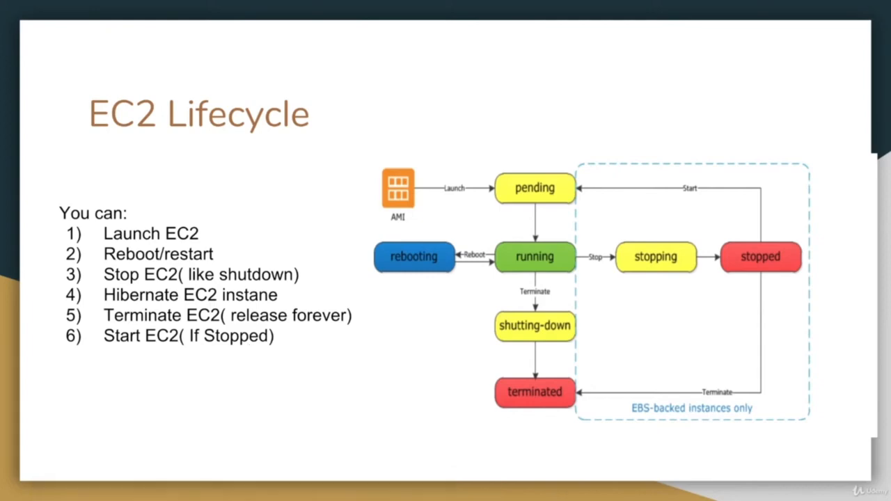
{"action": "key", "text": "ctrl+Right"}
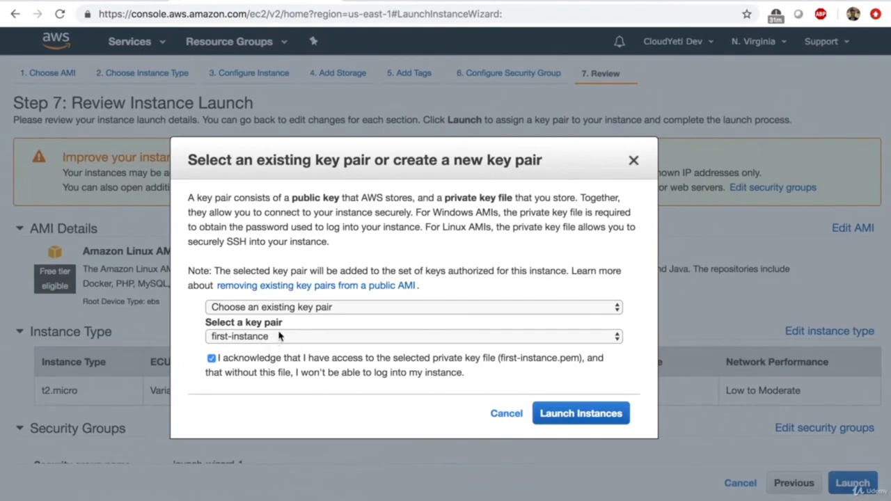
- Cancel the key pair prompt and navigate back to Step 3: Configure Instance Details
{"action": "left_click", "coordinate": [508, 416]}
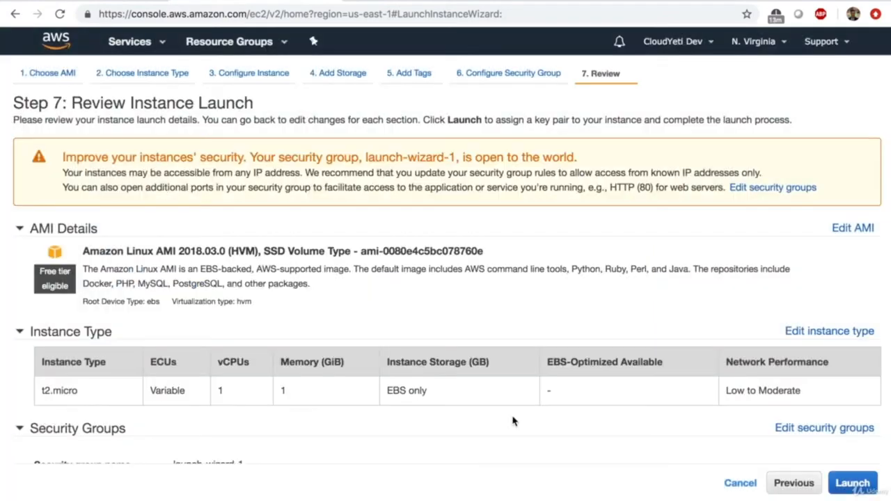
{"action": "left_click", "coordinate": [48, 74]}
{"action": "left_click", "coordinate": [115, 84]}
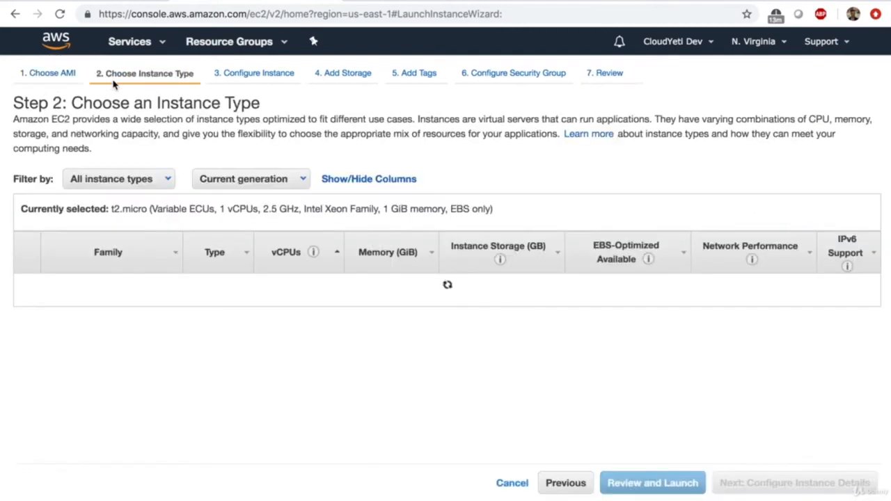
{"action": "left_click", "coordinate": [261, 76]}
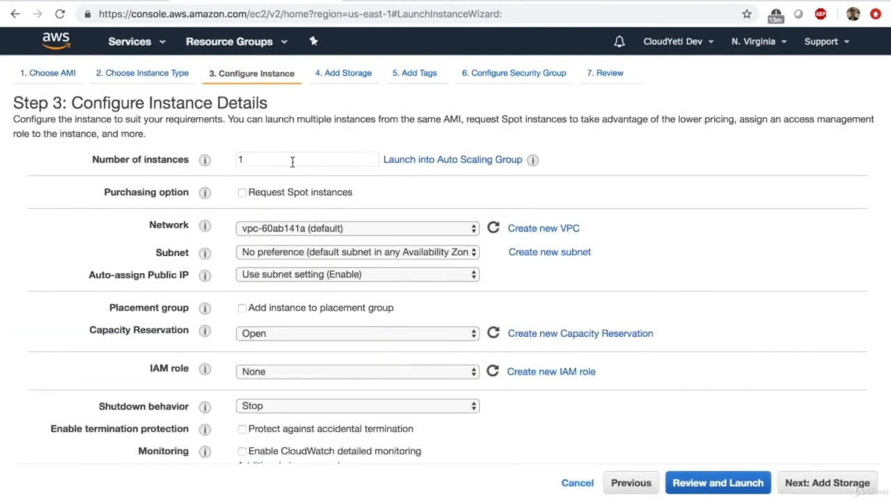
{"action": "left_click", "coordinate": [240, 75]}
- Advance through Add Storage, keeping the 8 GiB root volume, to Step 5: Add Tags
{"action": "left_click", "coordinate": [804, 489]}
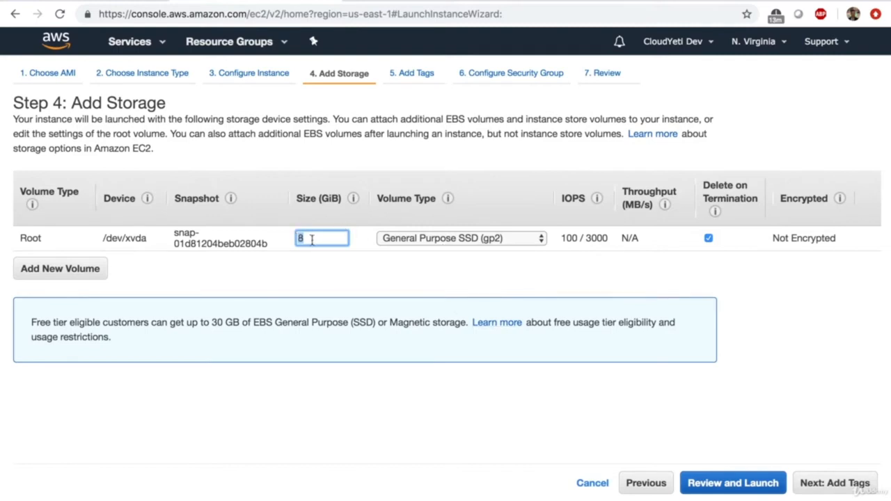
{"action": "left_click", "coordinate": [311, 239]}
{"action": "left_click", "coordinate": [843, 483]}
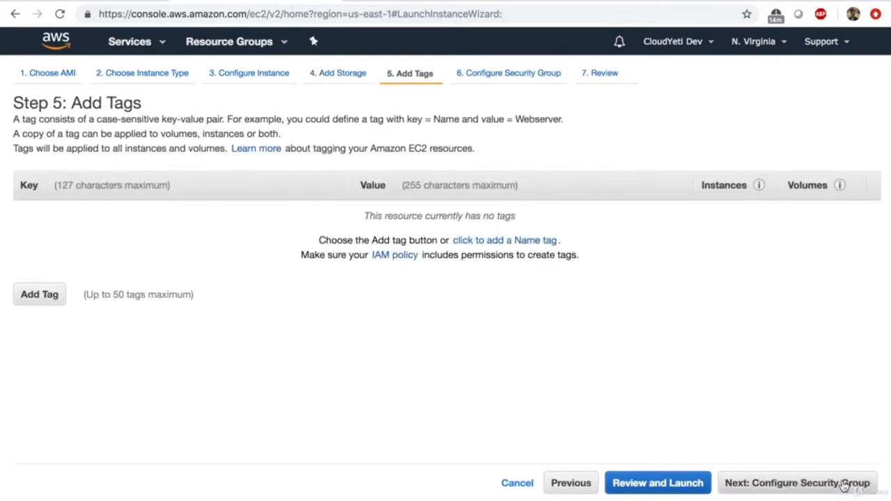
- Add a tag with key Name and value demo-ec2, then continue to Configure Security Group
{"action": "left_click", "coordinate": [47, 298]}
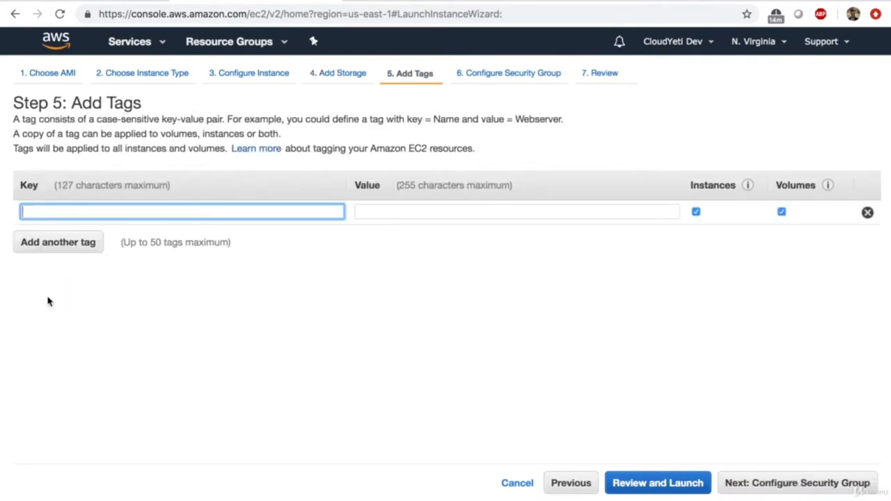
{"action": "type", "text": "Name"}
{"action": "key", "text": "Tab"}
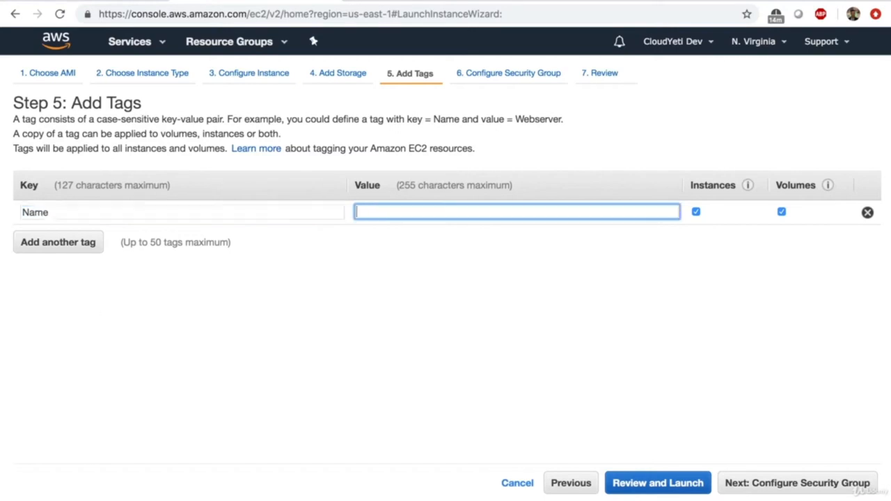
{"action": "type", "text": "demo-ec2"}
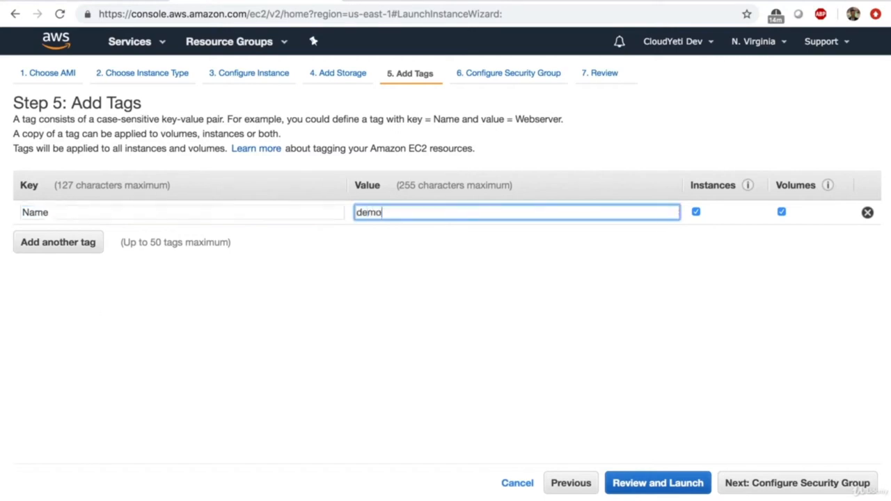
{"action": "left_click", "coordinate": [791, 492]}
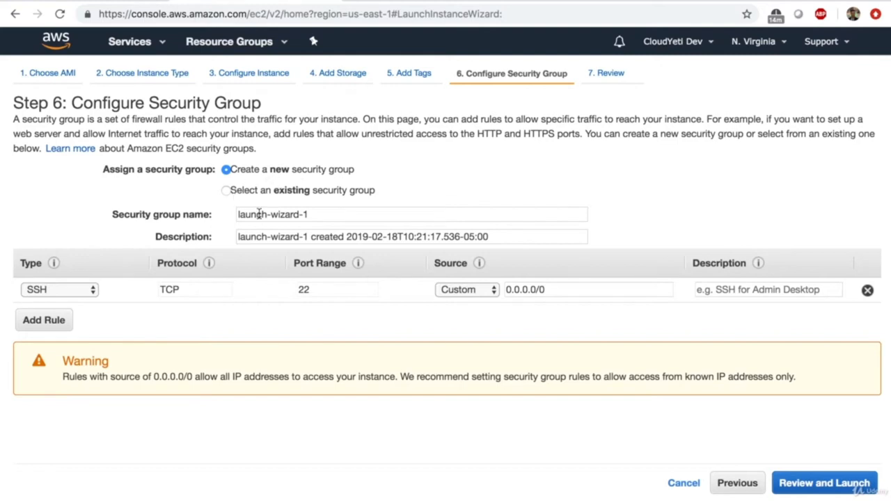
- Review, choose key pair first-instance, acknowledge the private key file, and launch the instance
{"action": "left_click", "coordinate": [844, 488]}
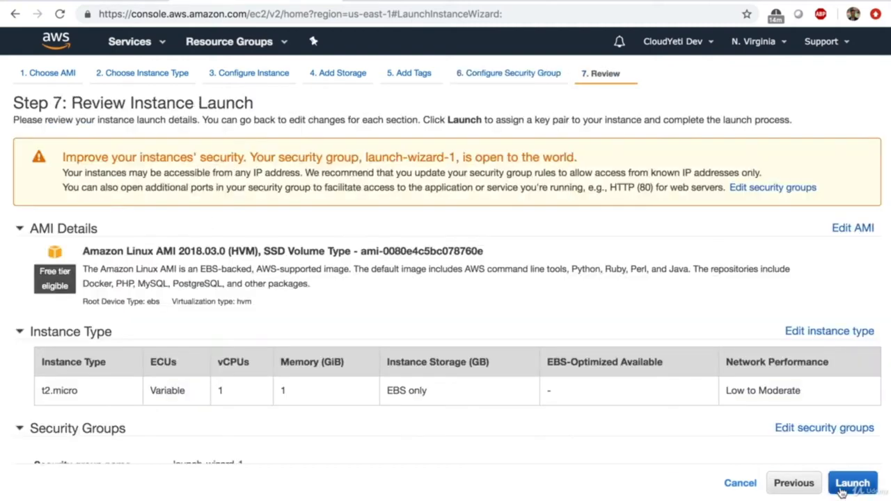
{"action": "left_click", "coordinate": [842, 491]}
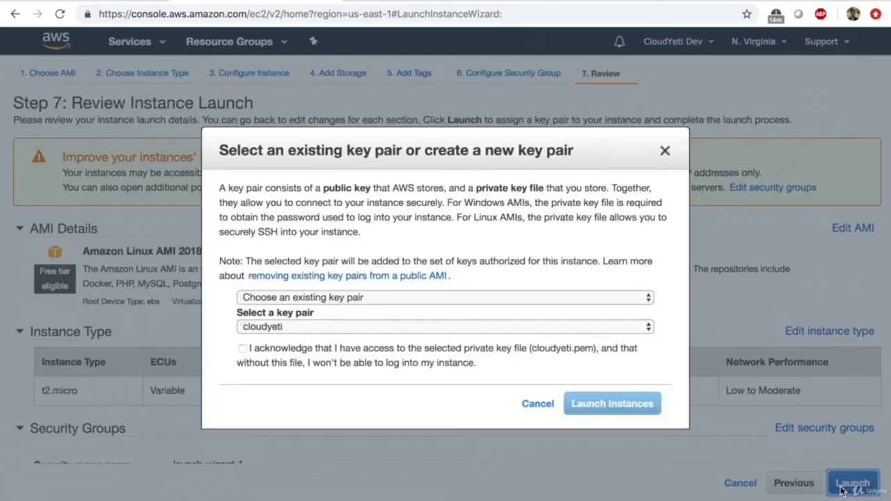
{"action": "left_click", "coordinate": [323, 326]}
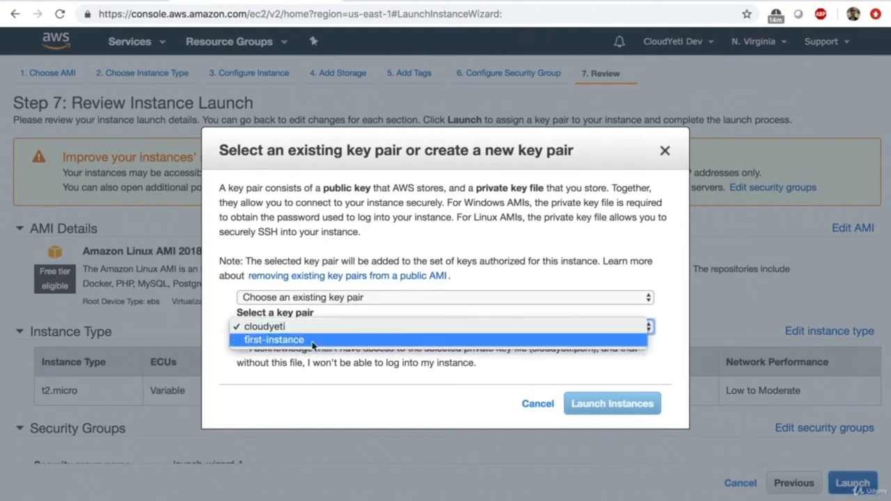
{"action": "left_click", "coordinate": [313, 339]}
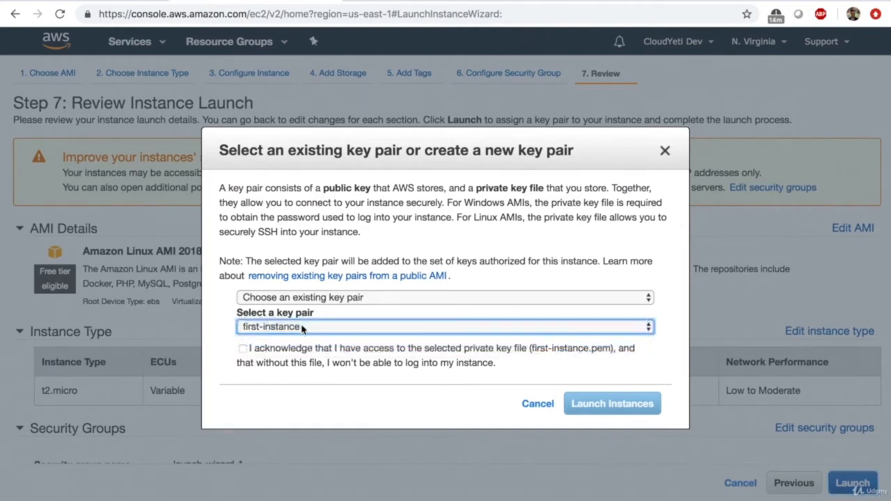
{"action": "left_click", "coordinate": [242, 348]}
{"action": "left_click", "coordinate": [596, 411]}
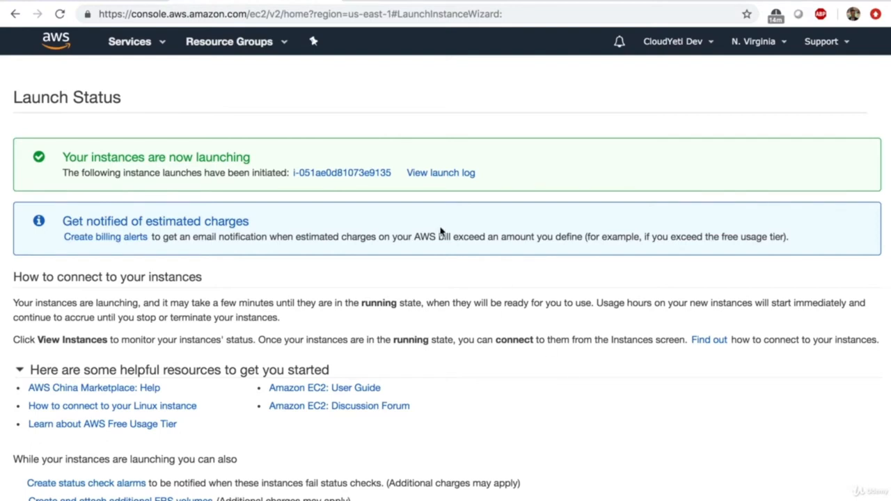
- Follow the new instance's ID link from the Launch Status page to the Instances list
{"action": "left_click", "coordinate": [362, 180]}
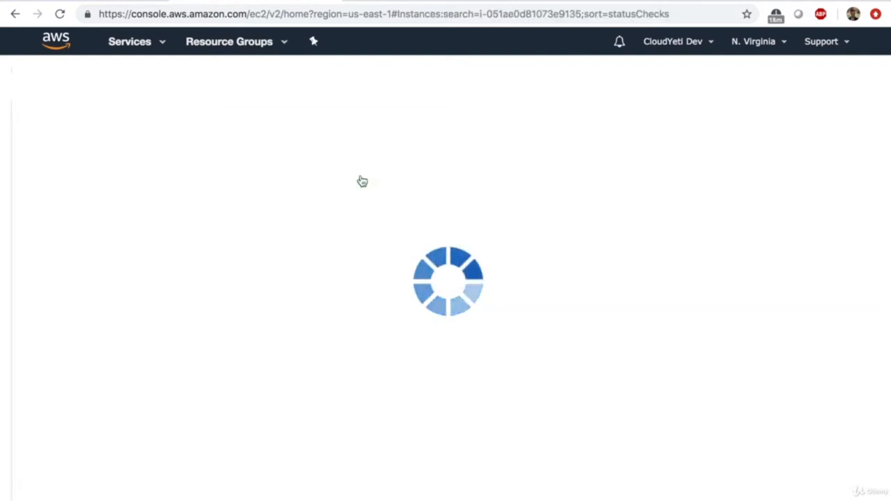
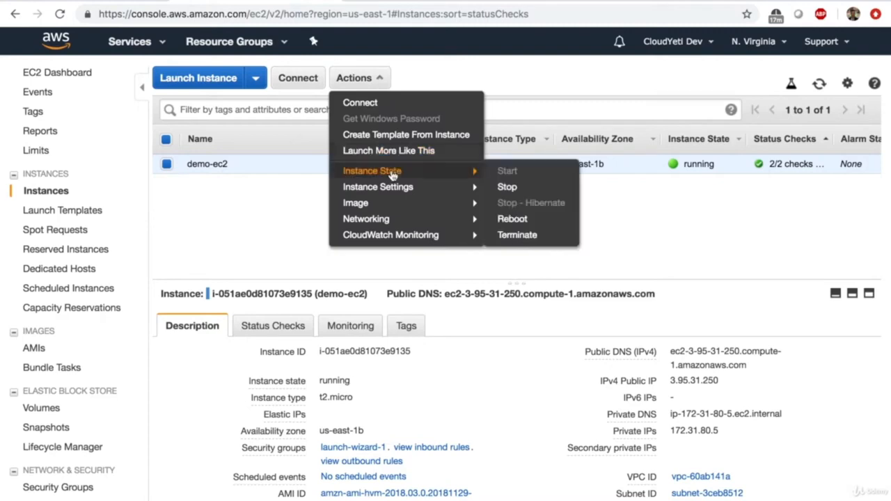
- Stop demo-ec2 and refresh until it shows stopped, with public IP 3.95.31.250 gone
{"action": "left_click", "coordinate": [531, 187]}
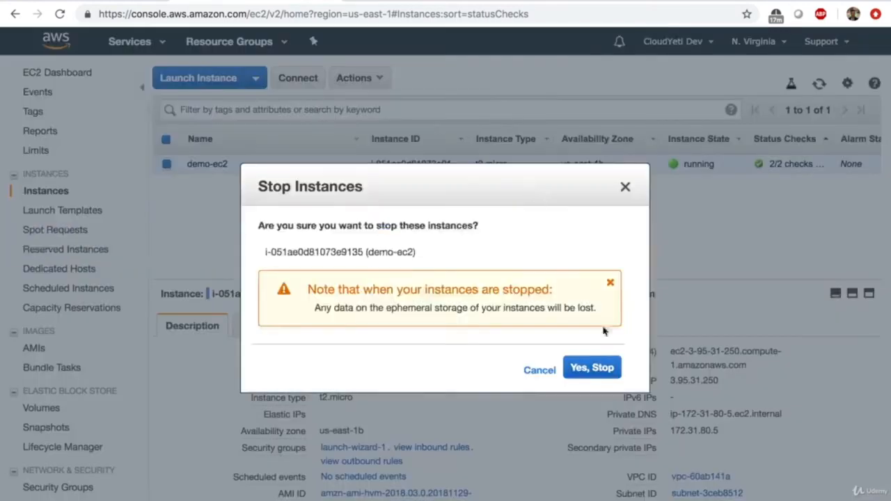
{"action": "left_click", "coordinate": [598, 368]}
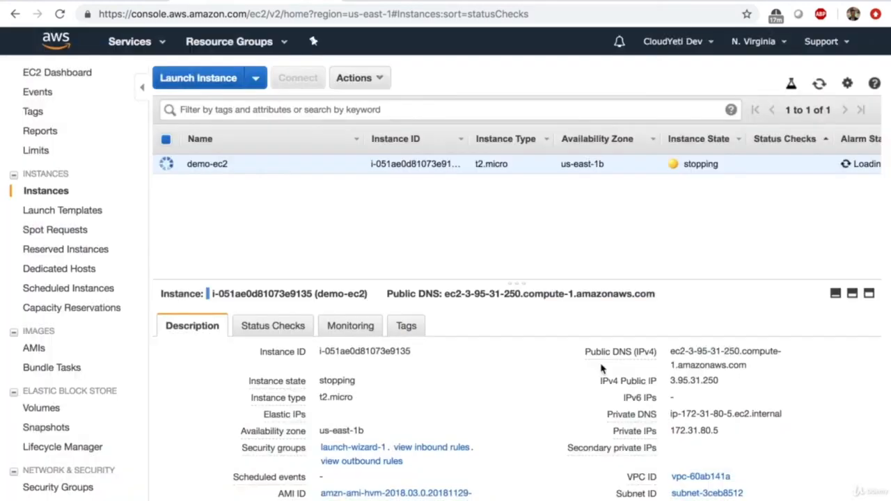
{"action": "left_click_drag", "start_coordinate": [670, 381], "coordinate": [718, 382]}
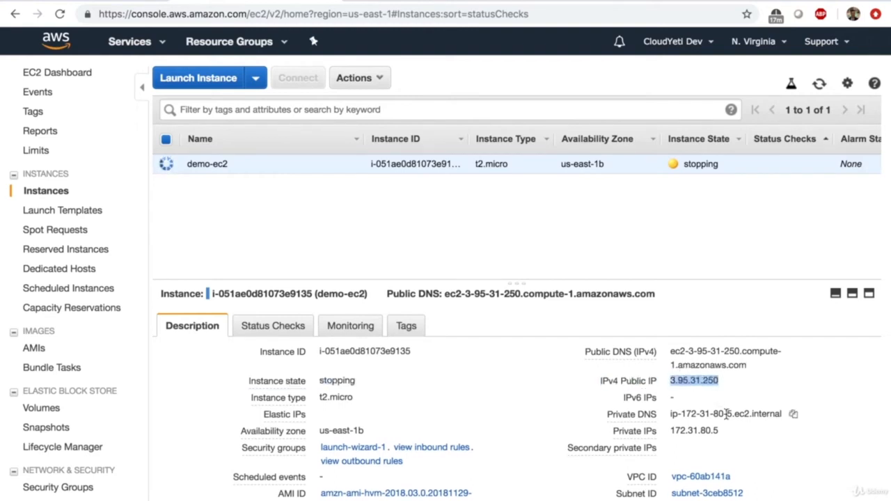
{"action": "left_click", "coordinate": [819, 84]}
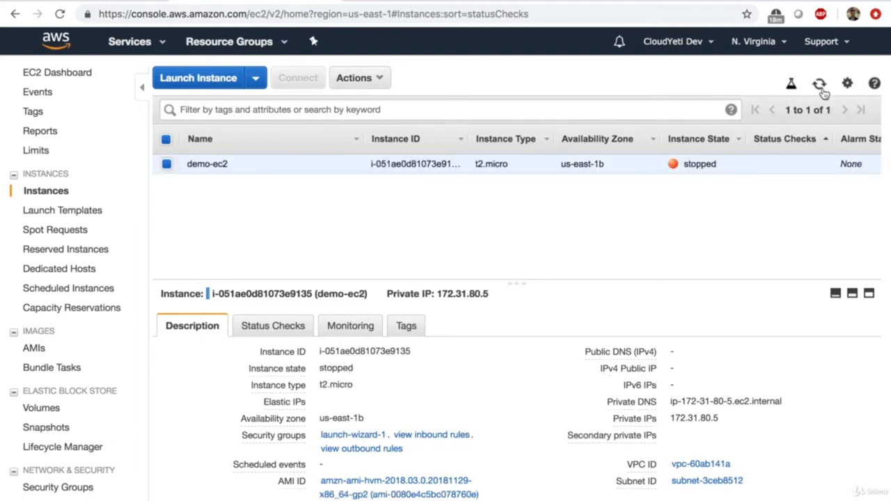
- Check that the private IP 172.31.80.5 is unchanged, then bring up the instance actions
{"action": "mouse_move", "coordinate": [614, 356]}
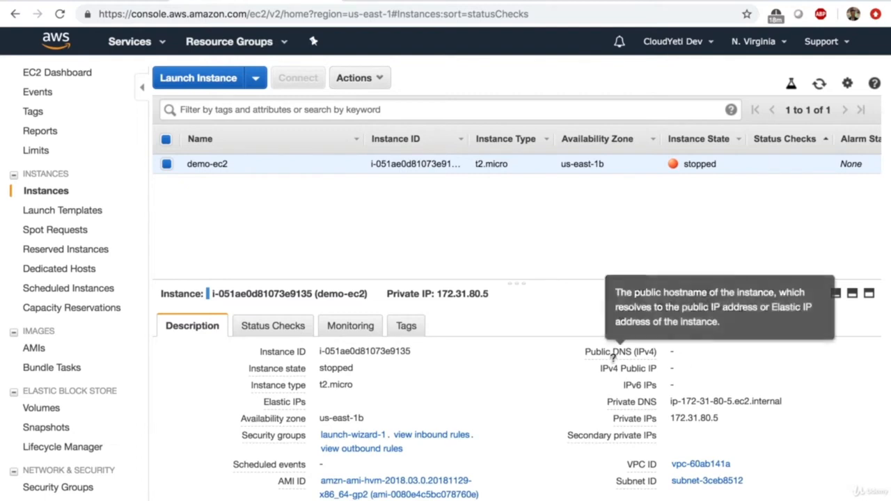
{"action": "left_click", "coordinate": [687, 352]}
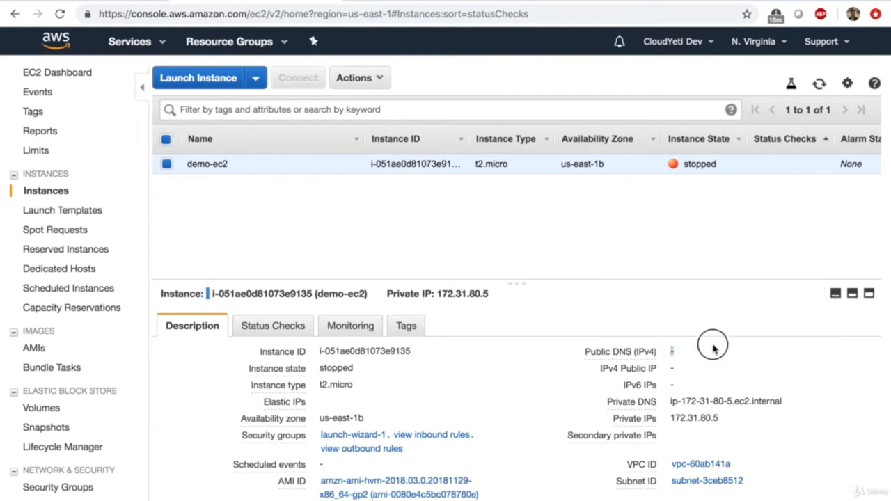
{"action": "left_click_drag", "start_coordinate": [719, 419], "coordinate": [669, 418]}
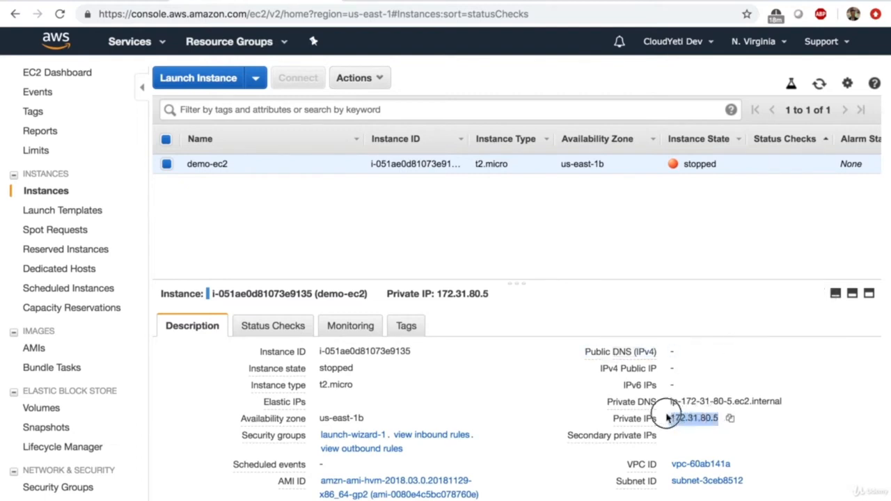
{"action": "left_click", "coordinate": [676, 358]}
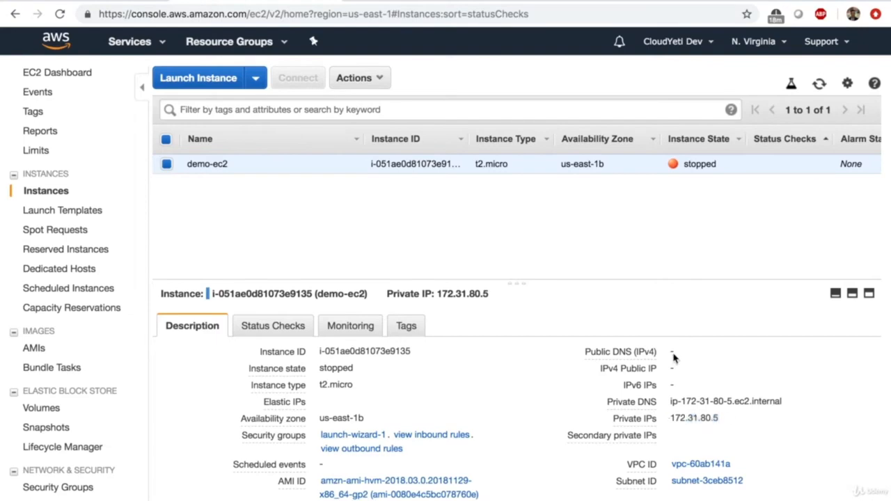
{"action": "left_click", "coordinate": [358, 78]}
- Start demo-ec2 again and refresh the list until it is running
{"action": "mouse_move", "coordinate": [390, 175]}
{"action": "left_click", "coordinate": [504, 175]}
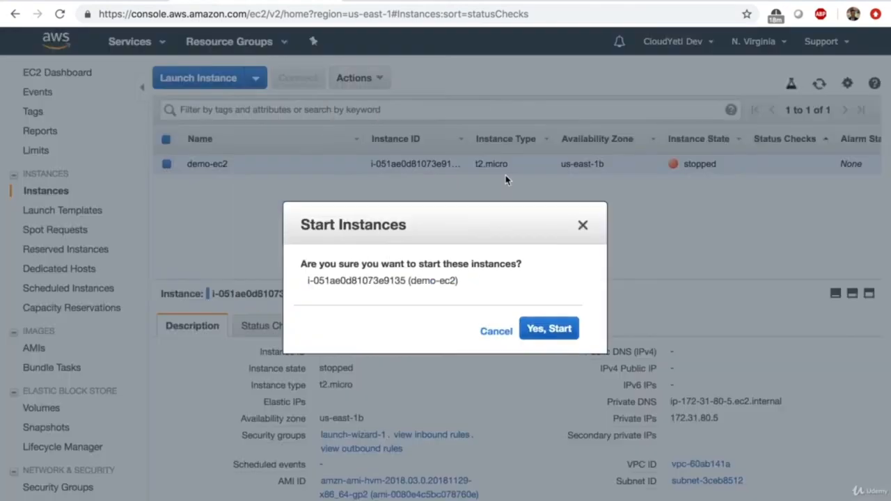
{"action": "left_click", "coordinate": [564, 336]}
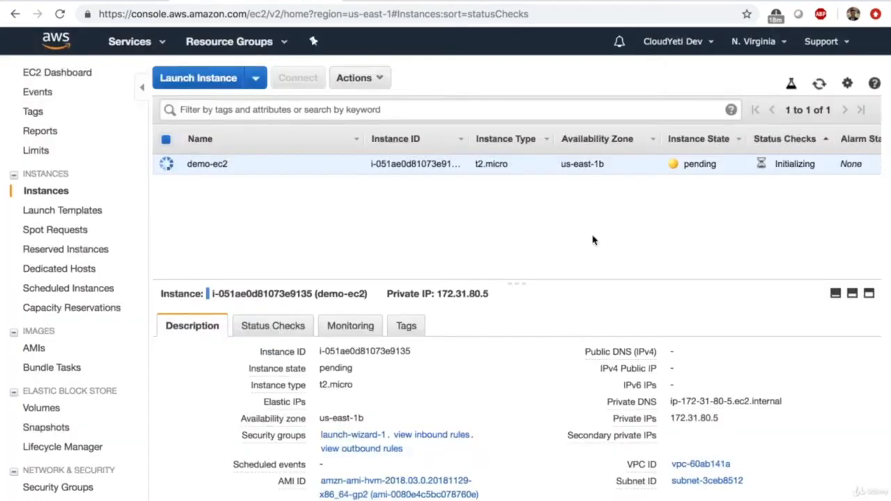
{"action": "left_click", "coordinate": [818, 85]}
{"action": "left_click", "coordinate": [818, 85]}
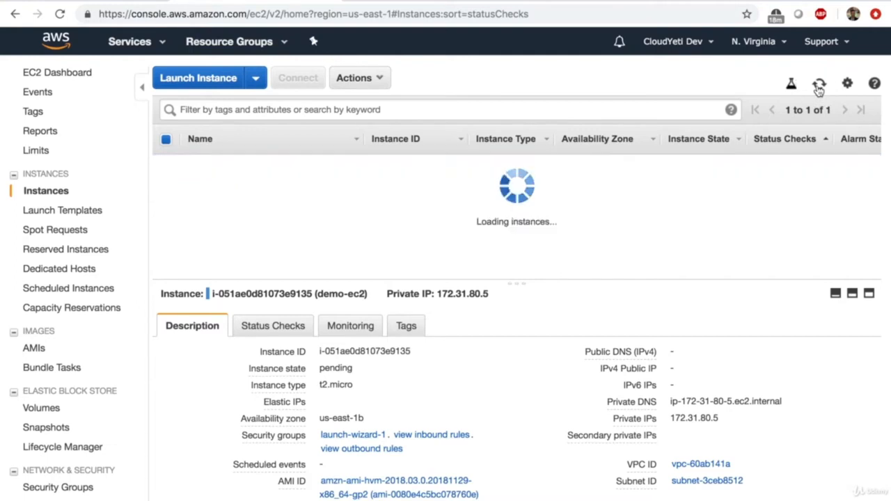
- Note the new public IP 3.80.134.198 and go to the EC2 Dashboard
{"action": "key", "text": "ctrl+l"}
{"action": "key", "text": "ctrl+v"}
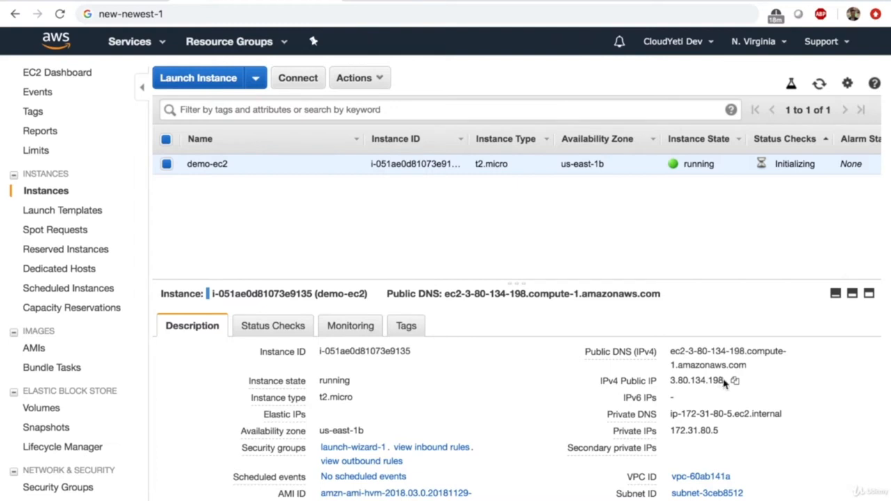
{"action": "left_click_drag", "start_coordinate": [724, 381], "coordinate": [670, 383]}
{"action": "left_click", "coordinate": [81, 78]}
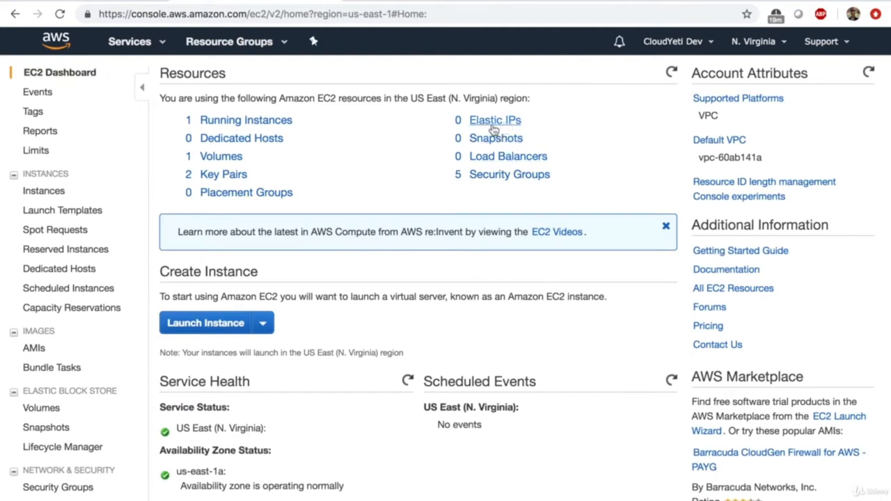
- Allocate a new Elastic IP address from Amazon's pool
{"action": "left_click", "coordinate": [494, 122]}
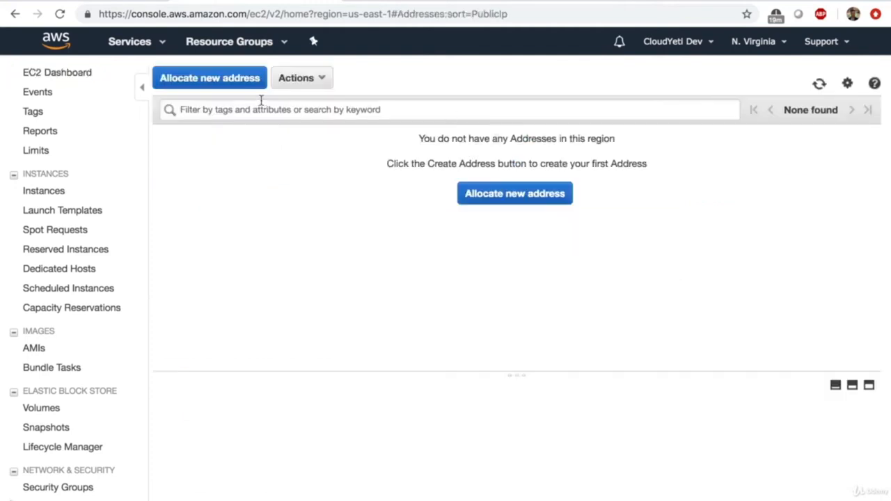
{"action": "left_click", "coordinate": [244, 87]}
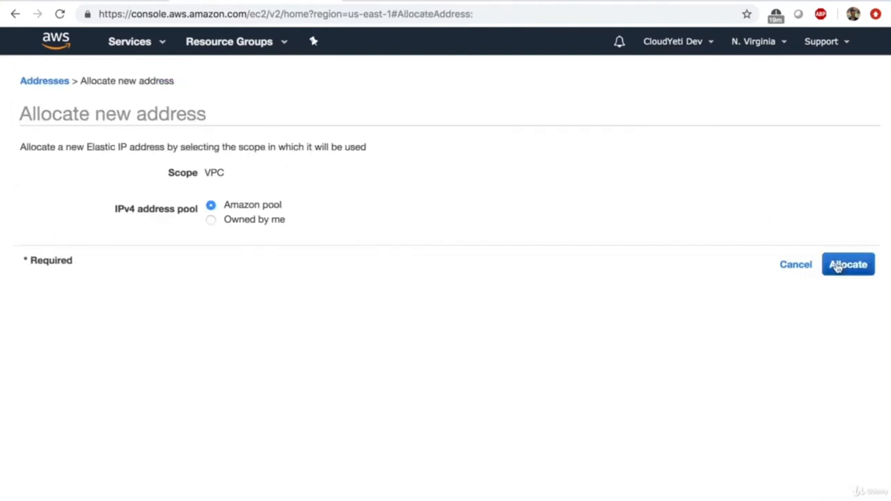
{"action": "left_click", "coordinate": [837, 268]}
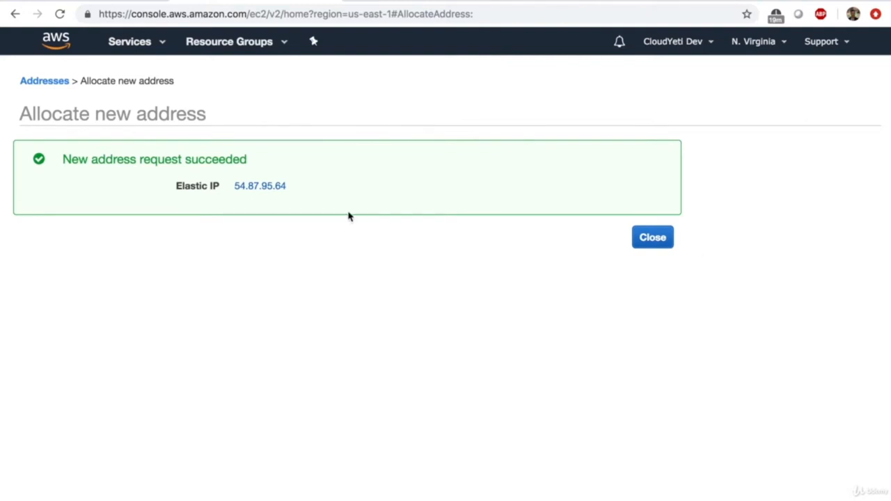
{"action": "left_click", "coordinate": [664, 249]}
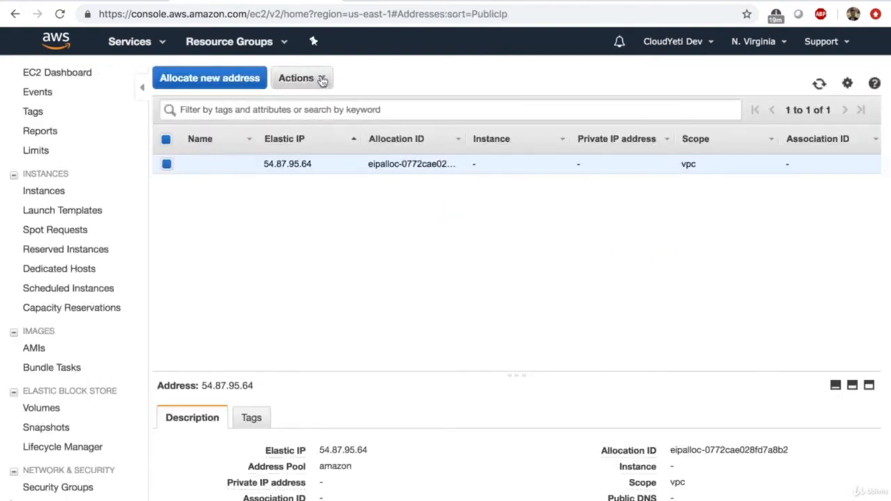
- Associate Elastic IP 54.87.95.64 with the demo-ec2 instance
{"action": "left_click", "coordinate": [322, 80]}
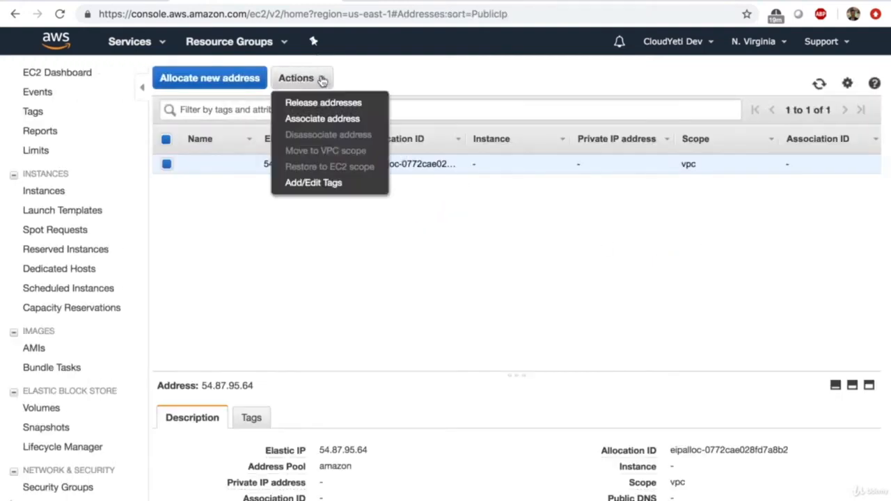
{"action": "left_click", "coordinate": [324, 125]}
{"action": "left_click", "coordinate": [334, 222]}
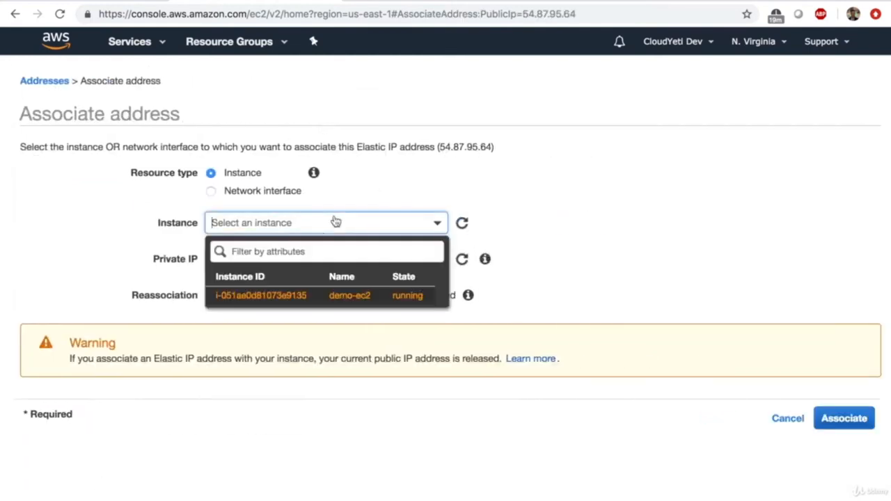
{"action": "left_click", "coordinate": [285, 296]}
{"action": "left_click", "coordinate": [840, 419]}
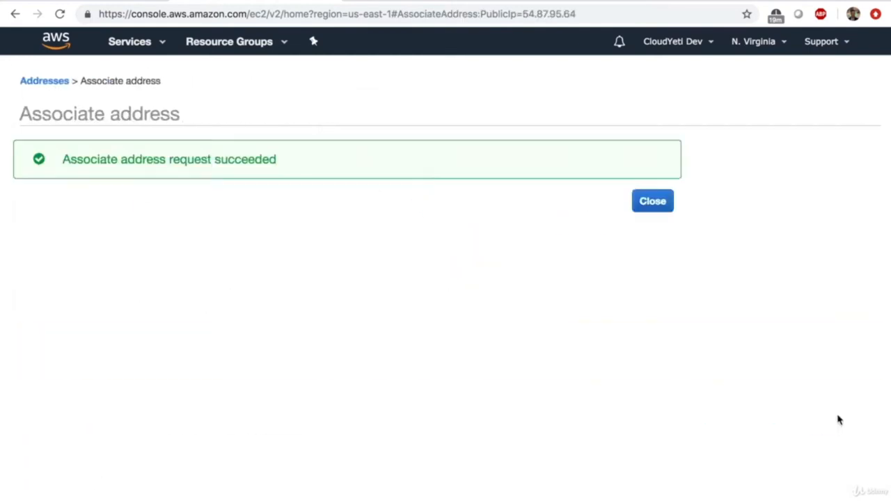
{"action": "left_click", "coordinate": [652, 202]}
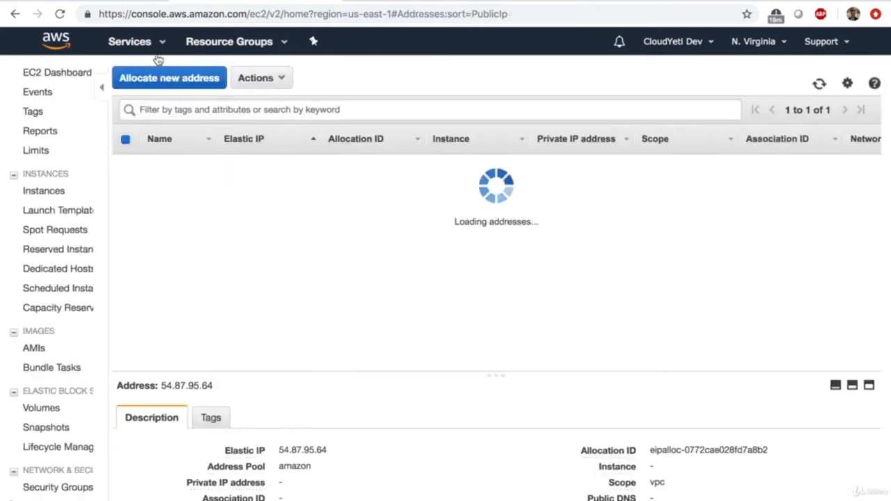
- Stop demo-ec2 from the Running Instances list and check its public IP 54.87.95.64
{"action": "left_click", "coordinate": [41, 73]}
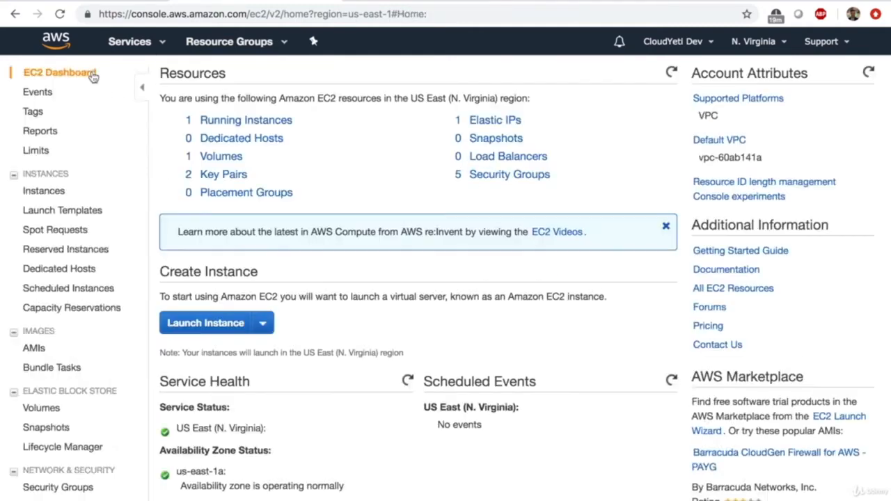
{"action": "left_click", "coordinate": [221, 121]}
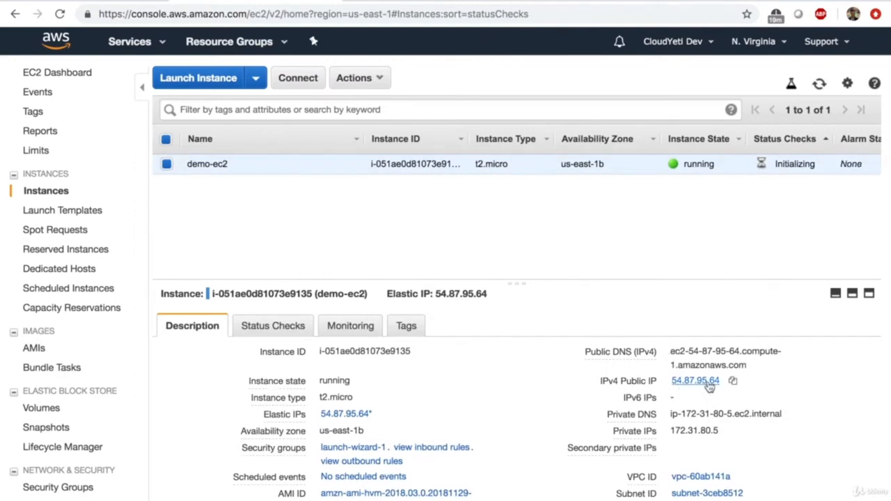
{"action": "left_click", "coordinate": [356, 78]}
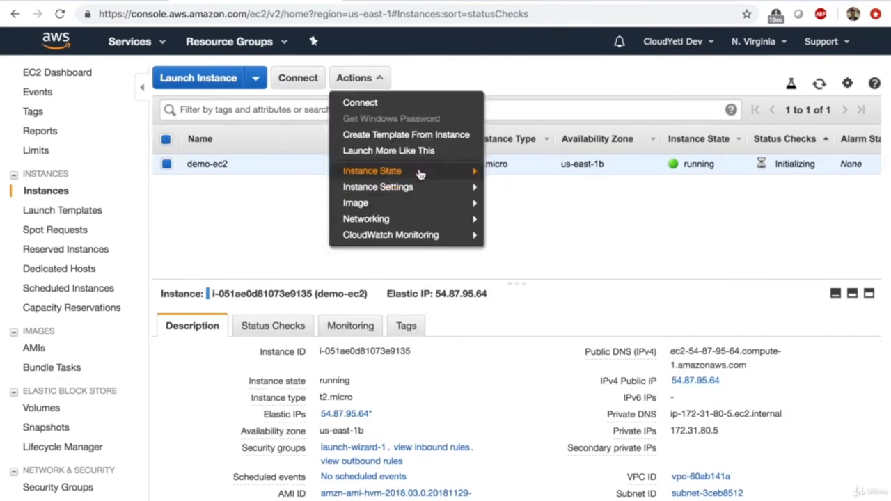
{"action": "mouse_move", "coordinate": [420, 172]}
{"action": "left_click", "coordinate": [515, 187]}
{"action": "left_click", "coordinate": [595, 373]}
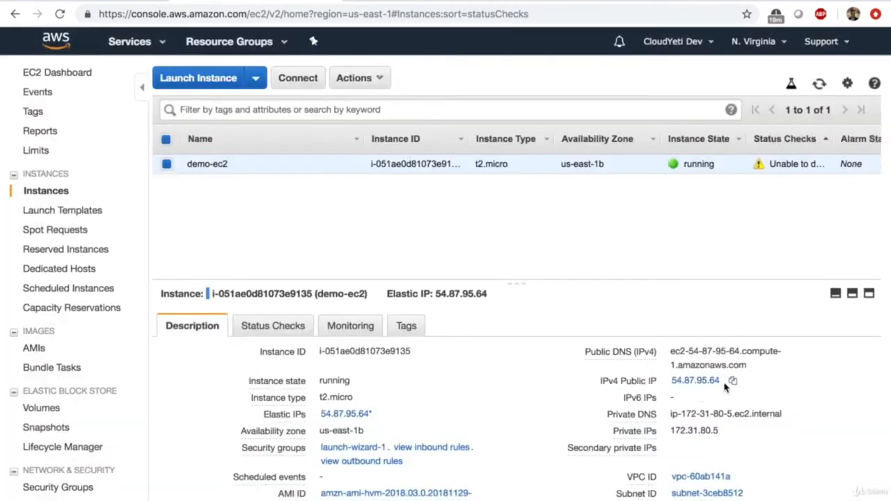
{"action": "left_click_drag", "start_coordinate": [727, 382], "coordinate": [675, 391]}
{"action": "left_click_drag", "start_coordinate": [719, 167], "coordinate": [659, 171]}
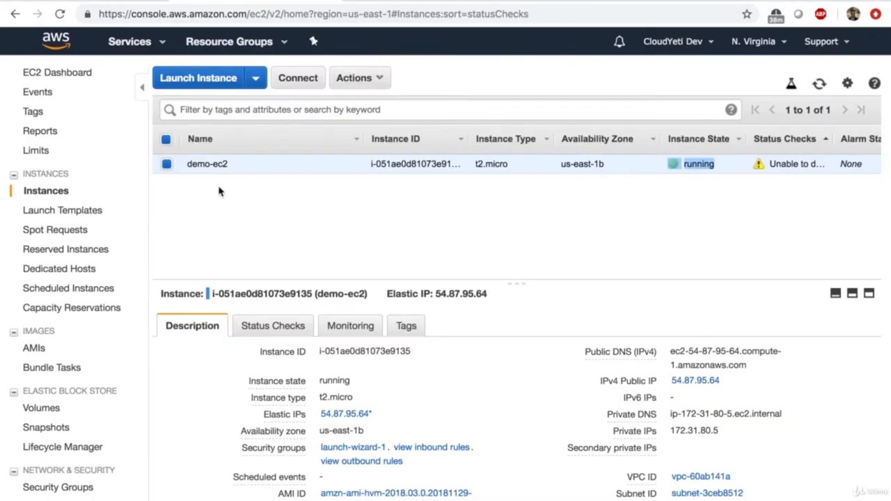
{"action": "left_click", "coordinate": [376, 77]}
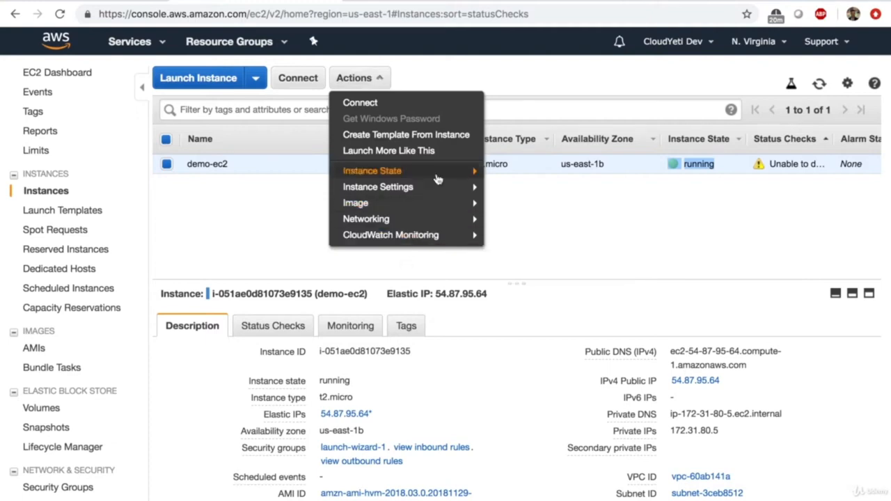
{"action": "mouse_move", "coordinate": [444, 174]}
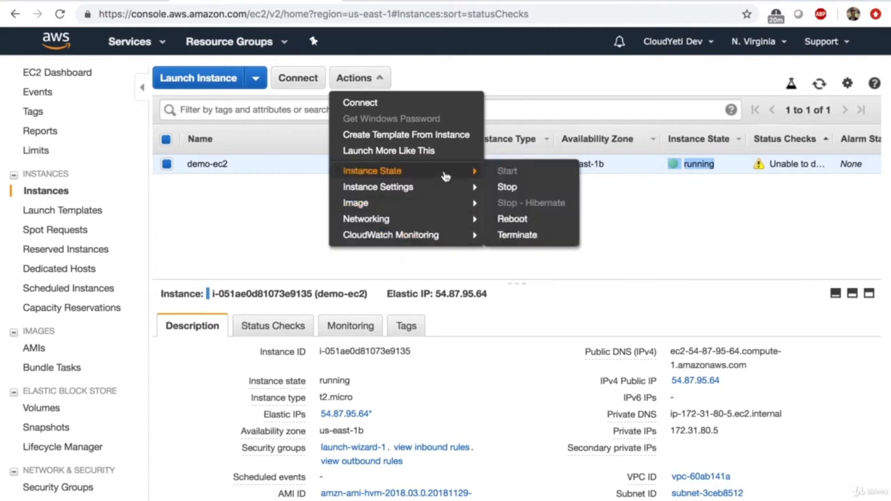
{"action": "left_click", "coordinate": [519, 236]}
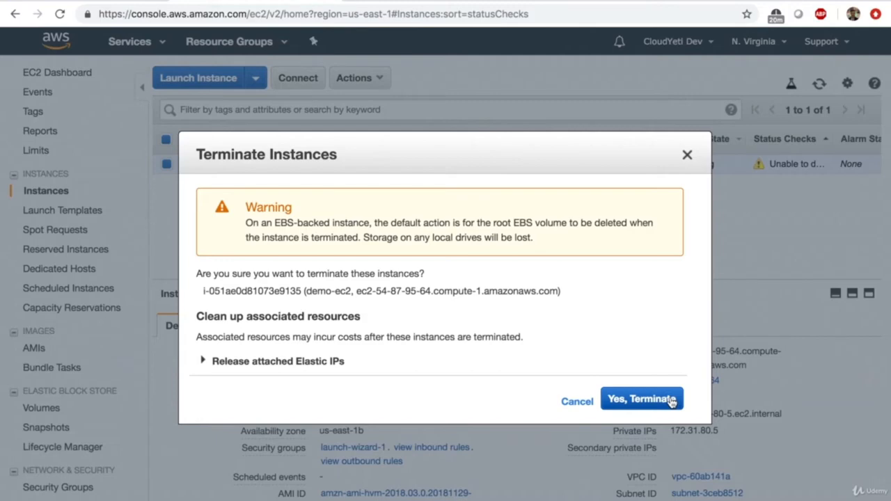
{"action": "left_click", "coordinate": [686, 154]}
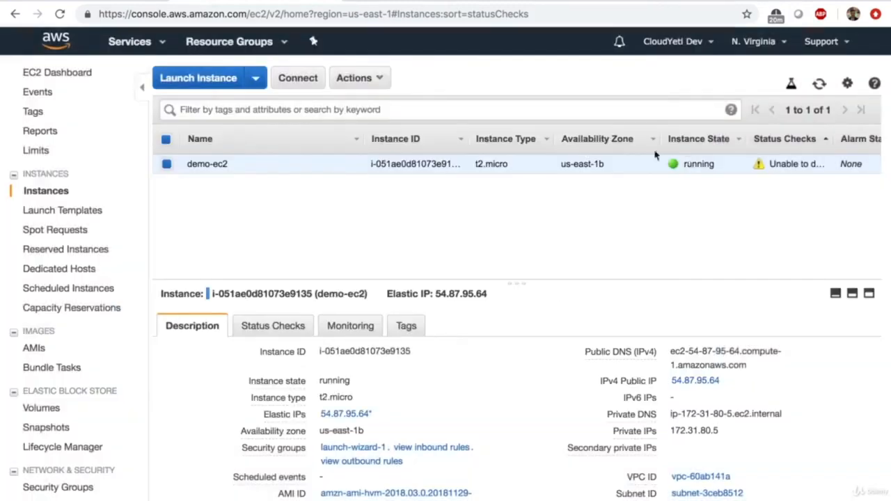
{"action": "left_click", "coordinate": [383, 77]}
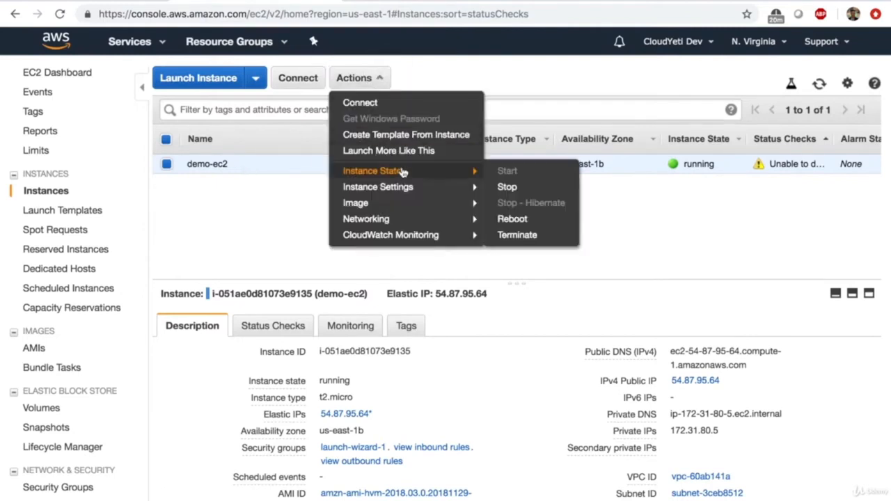
- Enable termination protection on demo-ec2
{"action": "mouse_move", "coordinate": [445, 186]}
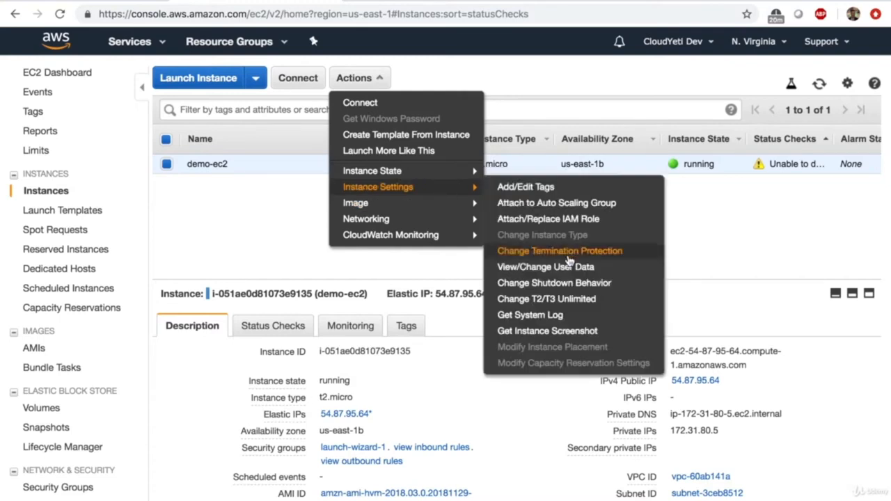
{"action": "left_click", "coordinate": [570, 260]}
{"action": "left_click", "coordinate": [652, 347]}
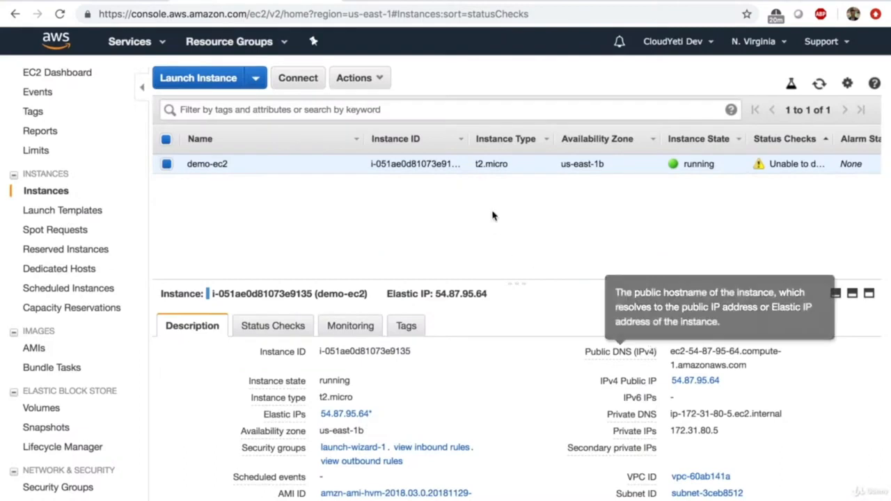
- Try terminating demo-ec2, confirm it is blocked, and dismiss the prompt
{"action": "left_click", "coordinate": [380, 78]}
{"action": "mouse_move", "coordinate": [384, 174]}
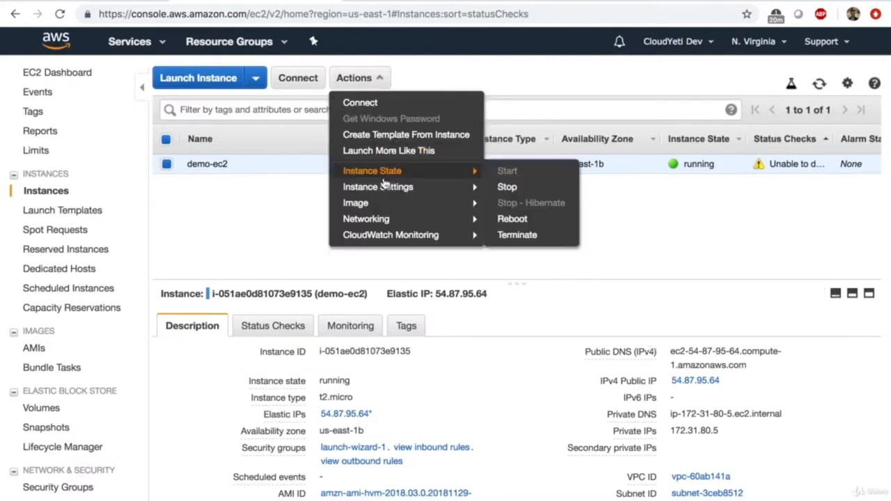
{"action": "left_click", "coordinate": [523, 234]}
{"action": "left_click", "coordinate": [621, 422]}
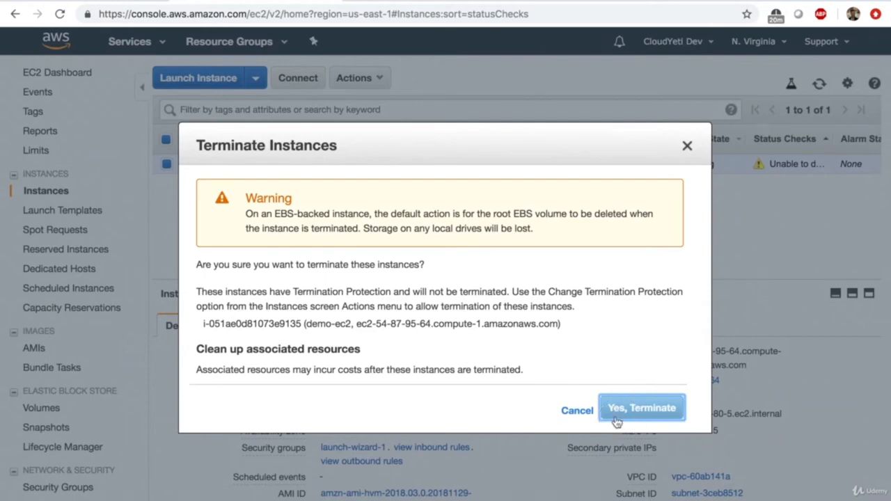
{"action": "left_click", "coordinate": [687, 146]}
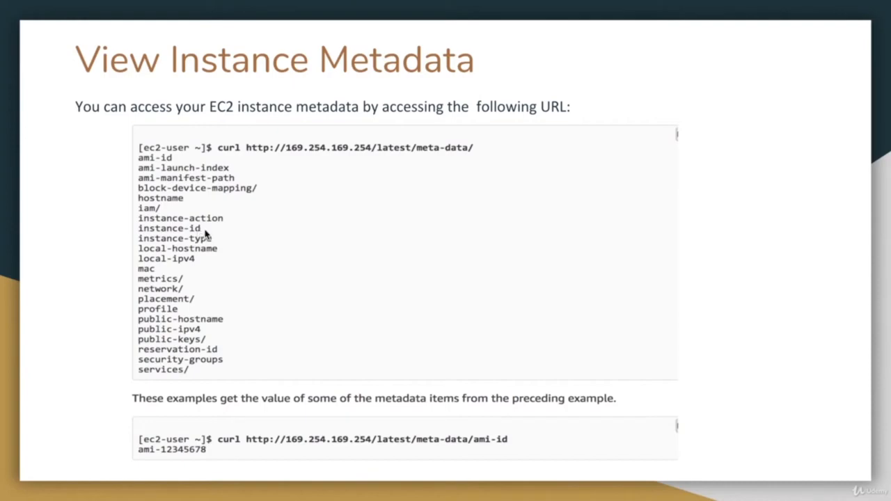
- Advance past the metadata and 'Run Commands at Launch' slides to 'EC2 Monitoring'
{"action": "key", "text": "Right"}
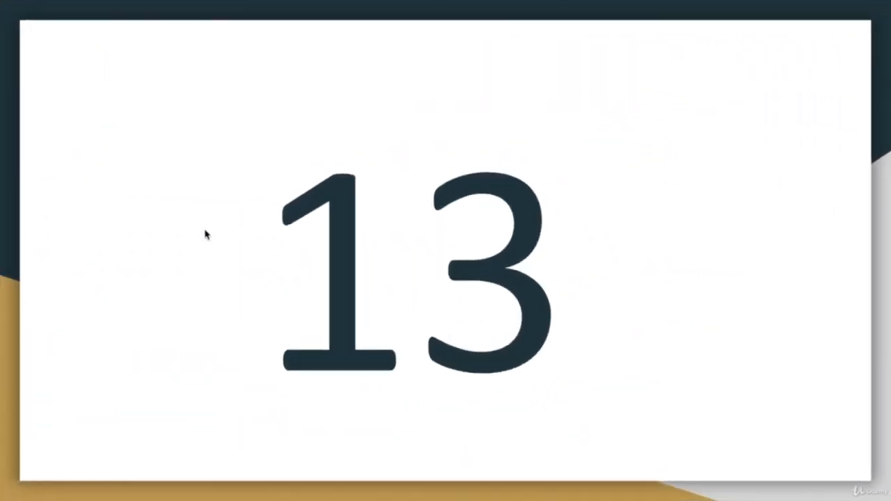
{"action": "key", "text": "Right"}
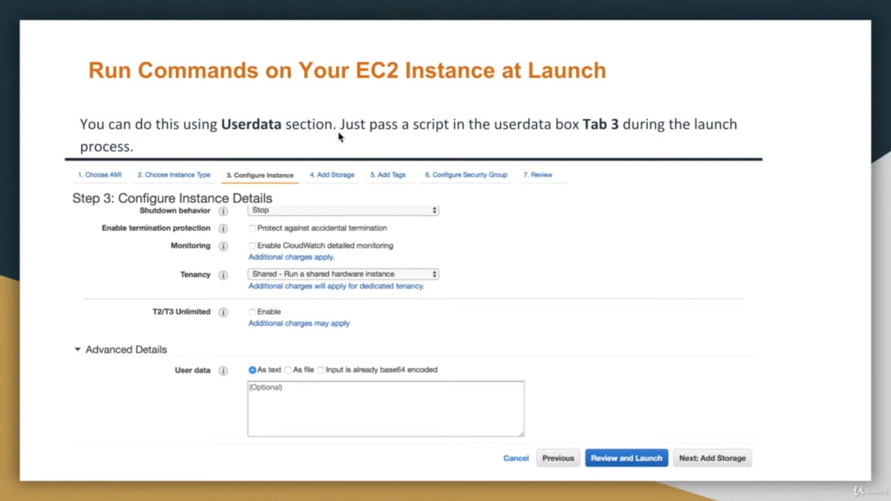
{"action": "mouse_move", "coordinate": [304, 438]}
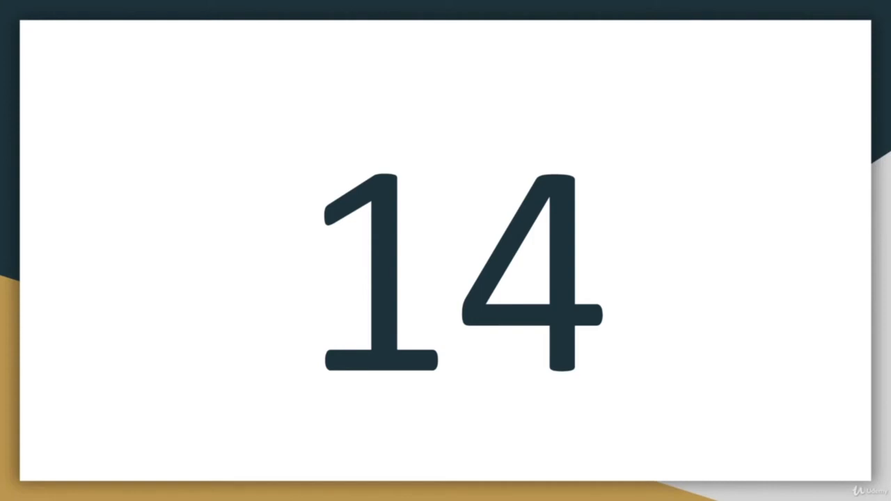
{"action": "key", "text": "Right"}
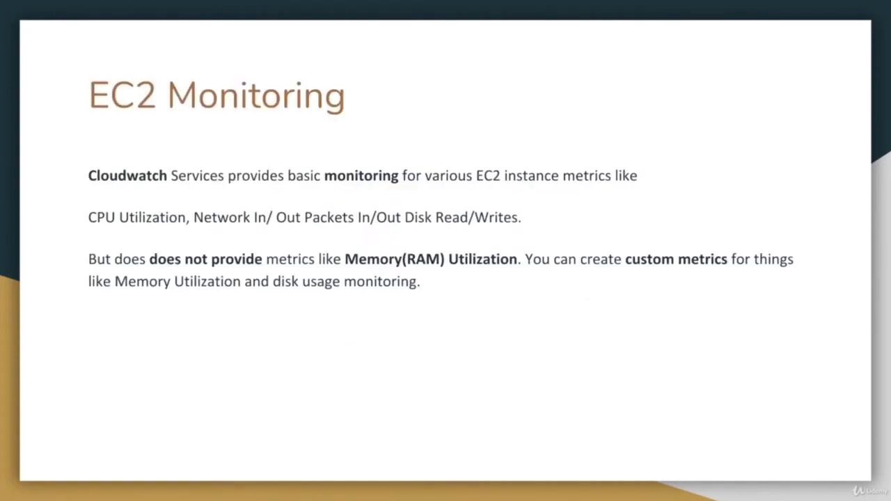
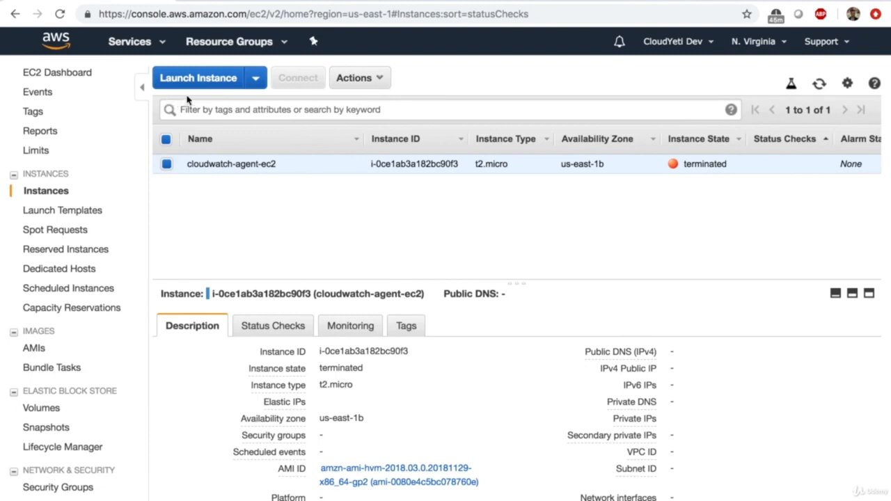
- Start a new instance launch, checking My AMIs and Community AMIs before the AWS Marketplace images
{"action": "left_click", "coordinate": [200, 79]}
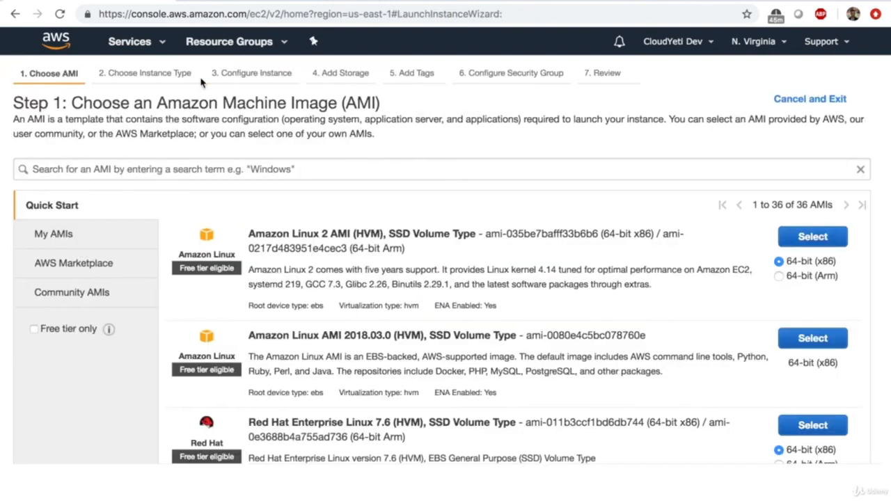
{"action": "left_click", "coordinate": [69, 240]}
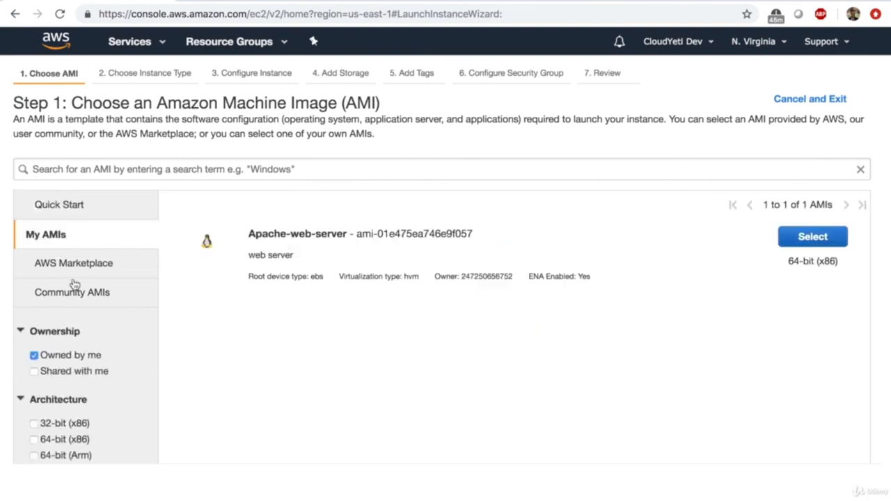
{"action": "left_click", "coordinate": [74, 293]}
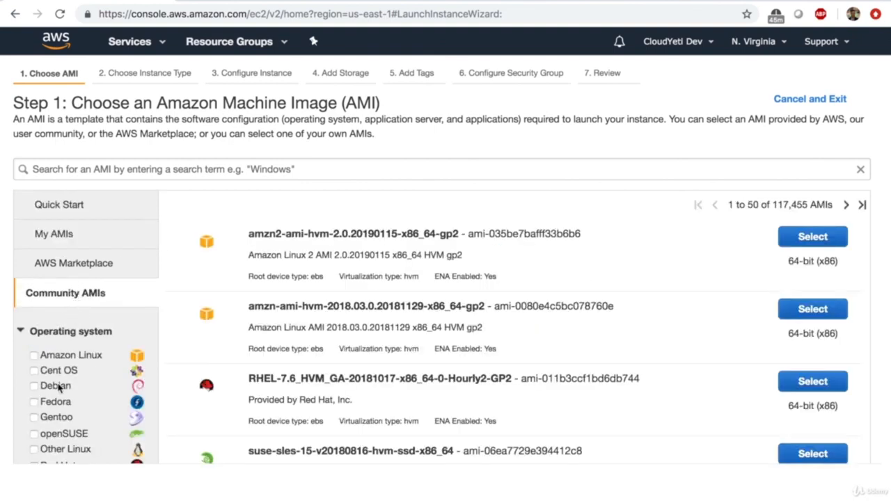
{"action": "left_click", "coordinate": [66, 276]}
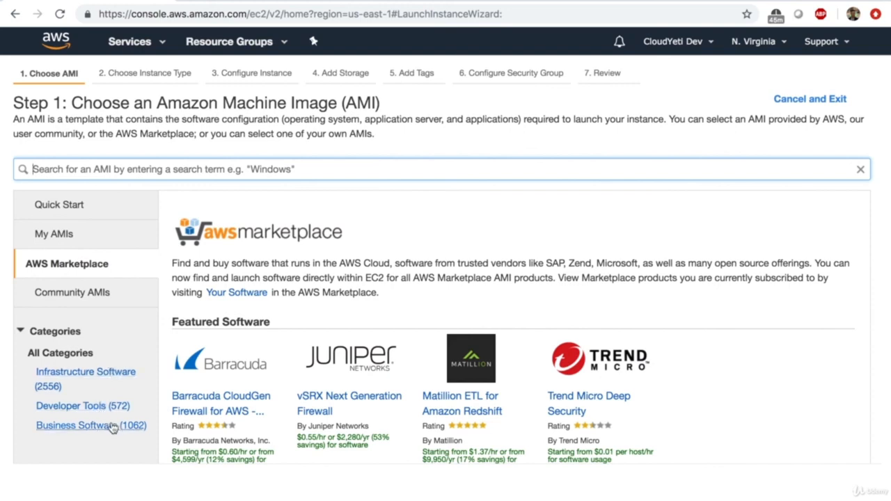
- Search the AWS Marketplace for WordPress Bitnami images
{"action": "left_click", "coordinate": [265, 178]}
{"action": "type", "text": "wordpress bitnami"}
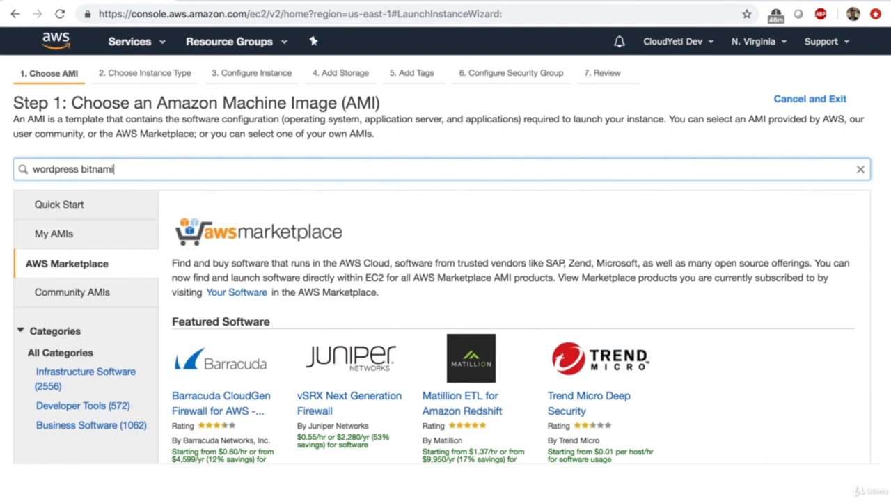
{"action": "key", "text": "Return"}
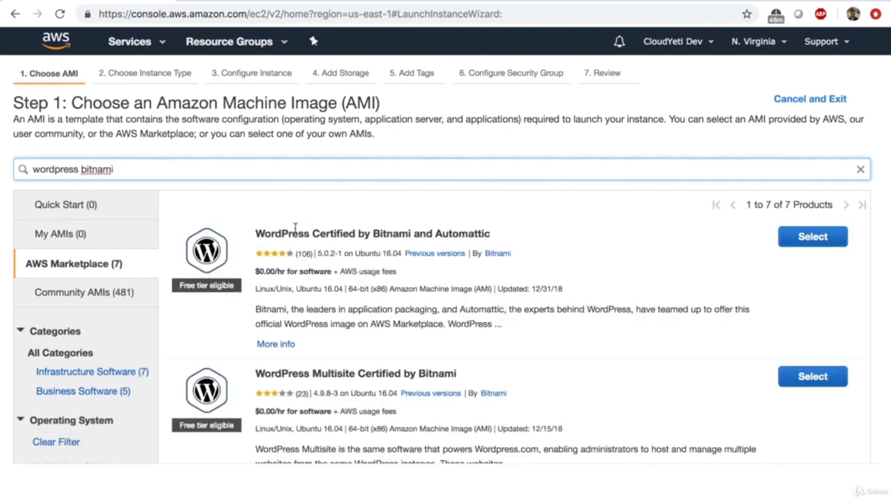
{"action": "left_click_drag", "start_coordinate": [272, 233], "coordinate": [441, 227]}
{"action": "left_click", "coordinate": [491, 238]}
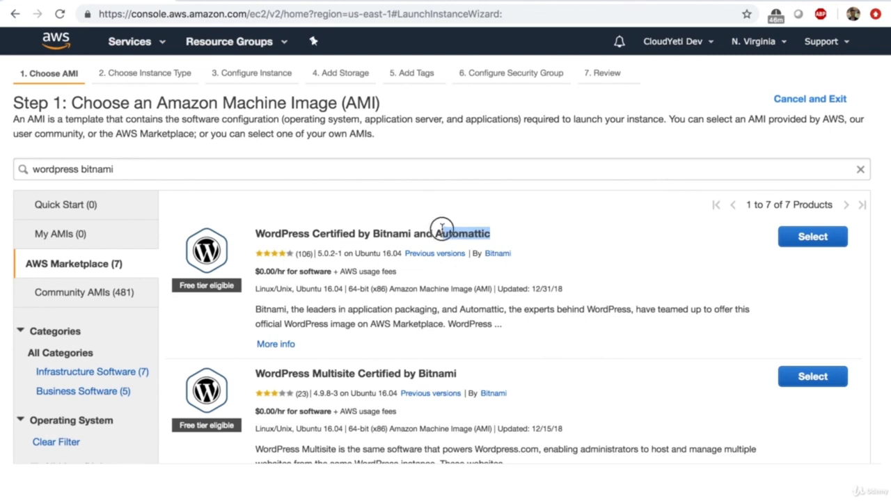
{"action": "left_click", "coordinate": [441, 228]}
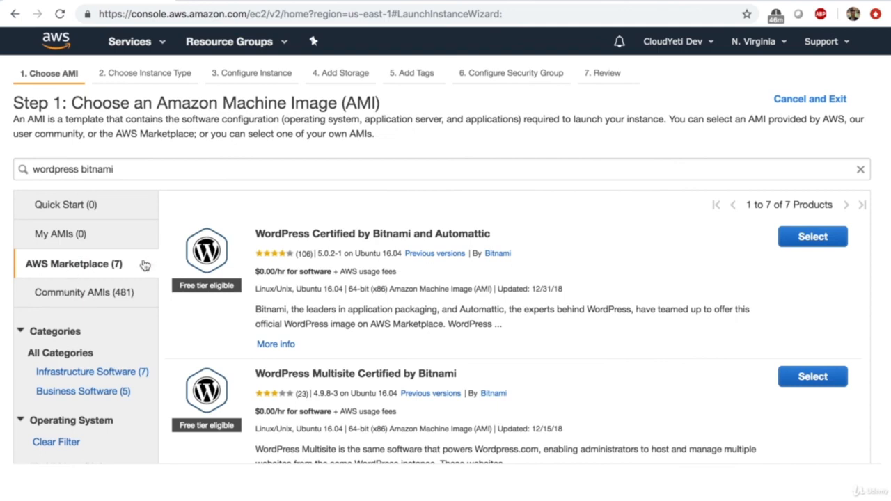
- Select WordPress Certified by Bitnami and Automattic and accept its t2 hourly pricing
{"action": "left_click", "coordinate": [813, 237]}
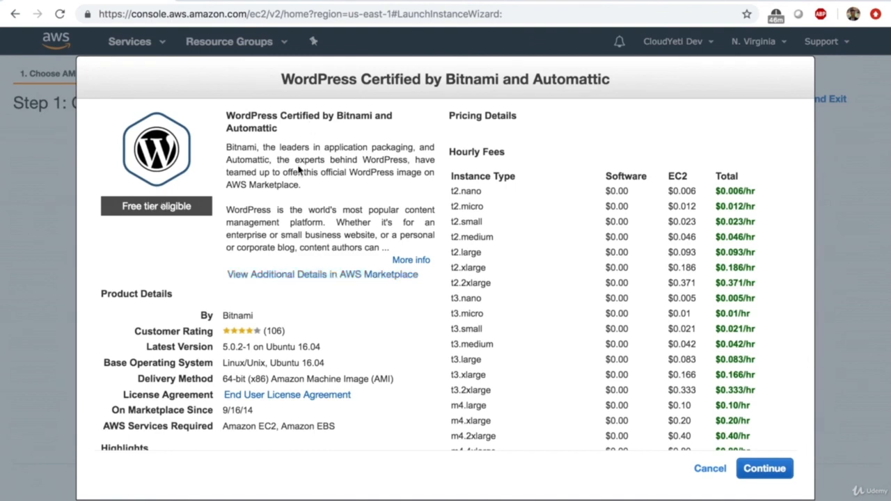
{"action": "left_click_drag", "start_coordinate": [610, 178], "coordinate": [624, 237]}
{"action": "left_click_drag", "start_coordinate": [678, 175], "coordinate": [684, 267]}
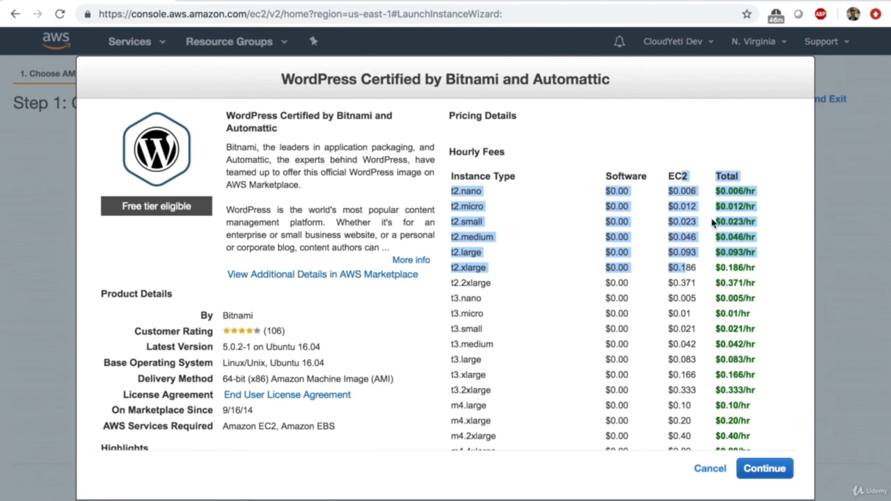
{"action": "left_click", "coordinate": [760, 472]}
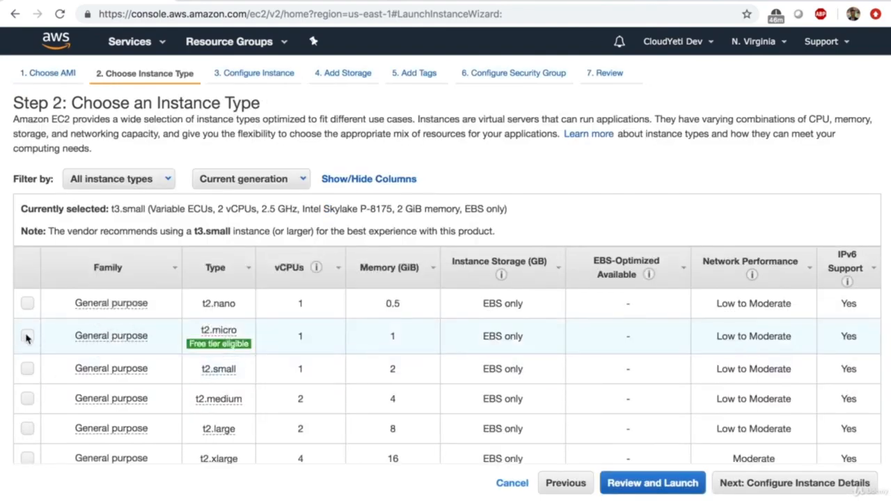
- Choose the free-tier t2.micro type and advance through details and storage to tags
{"action": "left_click", "coordinate": [28, 337]}
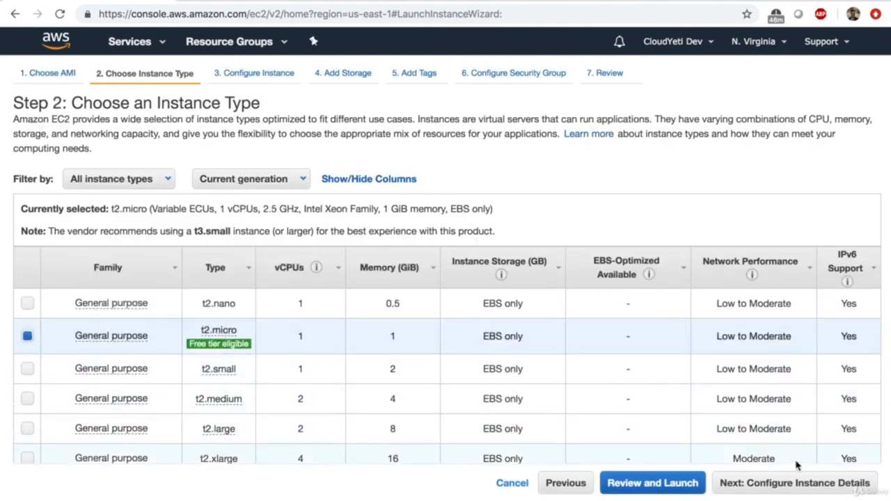
{"action": "left_click", "coordinate": [769, 481]}
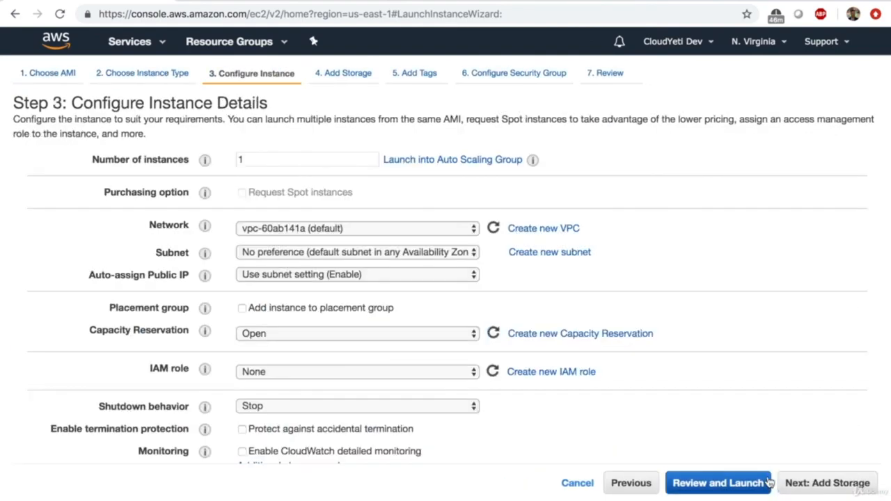
{"action": "left_click", "coordinate": [823, 486]}
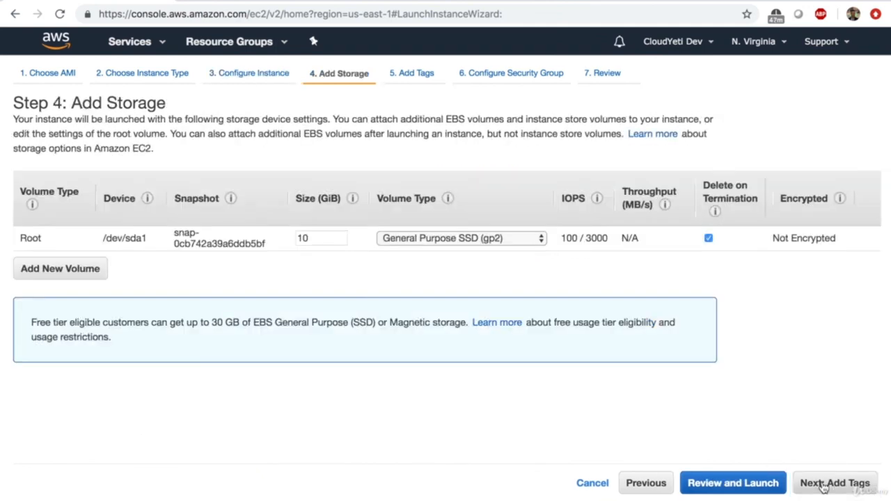
{"action": "left_click", "coordinate": [823, 486]}
- Add a Name tag with value 'Wordpress-instance'
{"action": "left_click", "coordinate": [42, 268]}
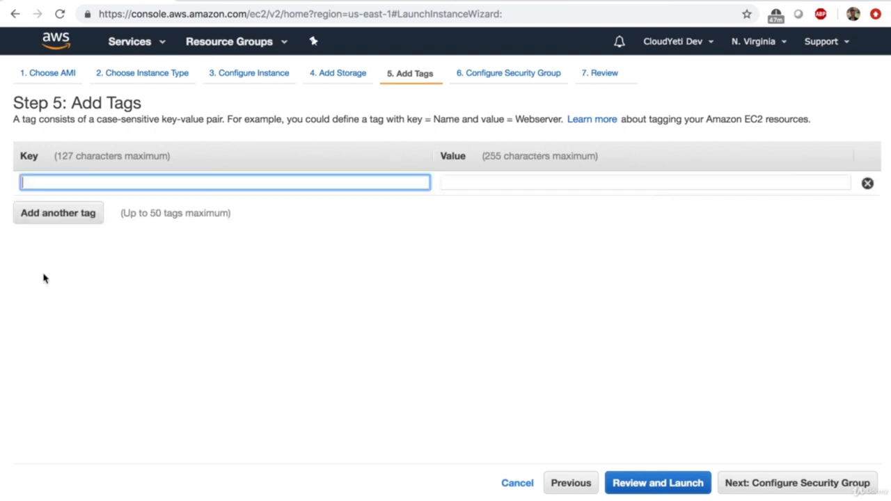
{"action": "type", "text": "Name"}
{"action": "key", "text": "Tab"}
{"action": "type", "text": "Wordpress"}
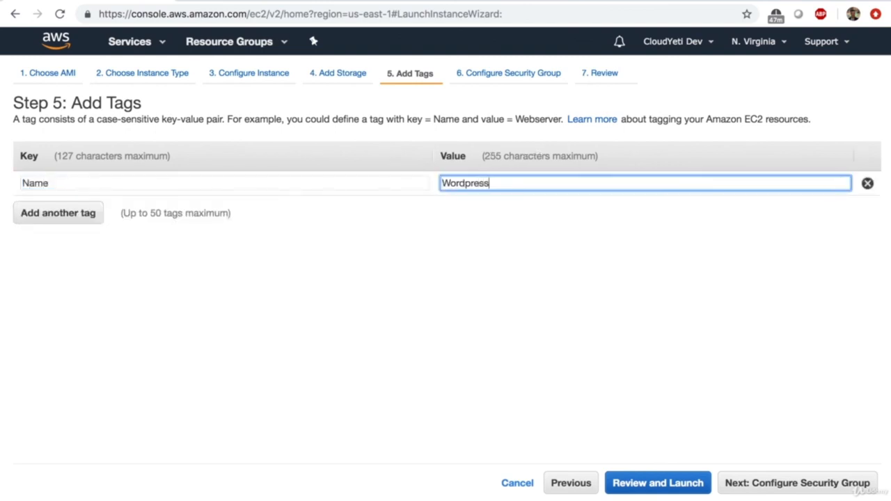
{"action": "type", "text": "-instance"}
{"action": "left_click", "coordinate": [758, 481]}
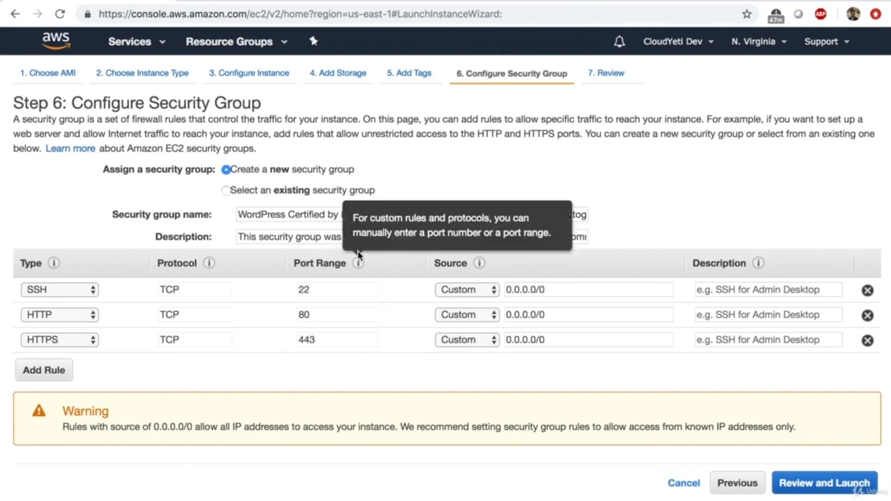
- Review the launch settings, noting the $0.00 hourly software fee, and launch
{"action": "left_click", "coordinate": [799, 487]}
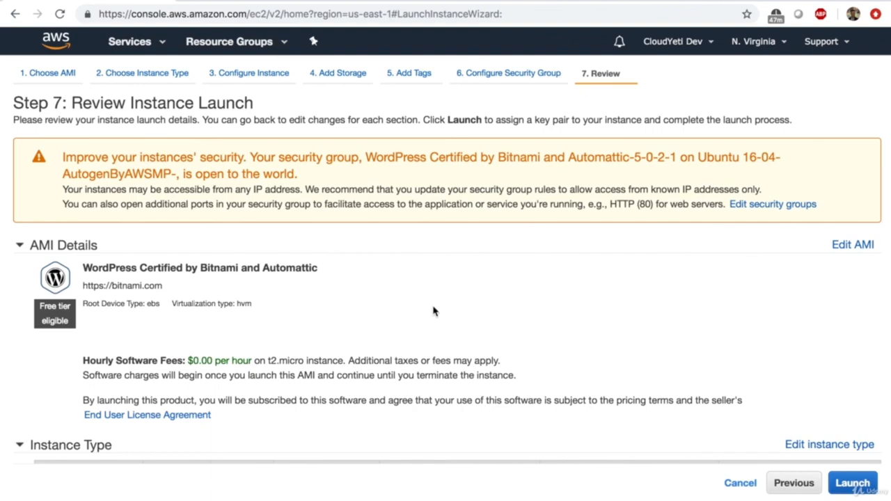
{"action": "scroll", "coordinate": [432, 309], "scroll_direction": "down", "scroll_amount": 3}
{"action": "scroll", "coordinate": [433, 310], "scroll_direction": "up", "scroll_amount": 1}
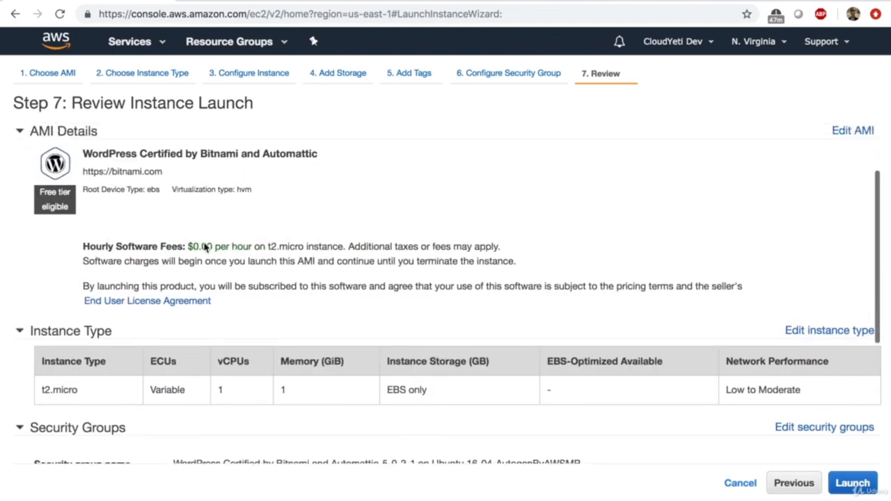
{"action": "left_click_drag", "start_coordinate": [136, 246], "coordinate": [243, 246]}
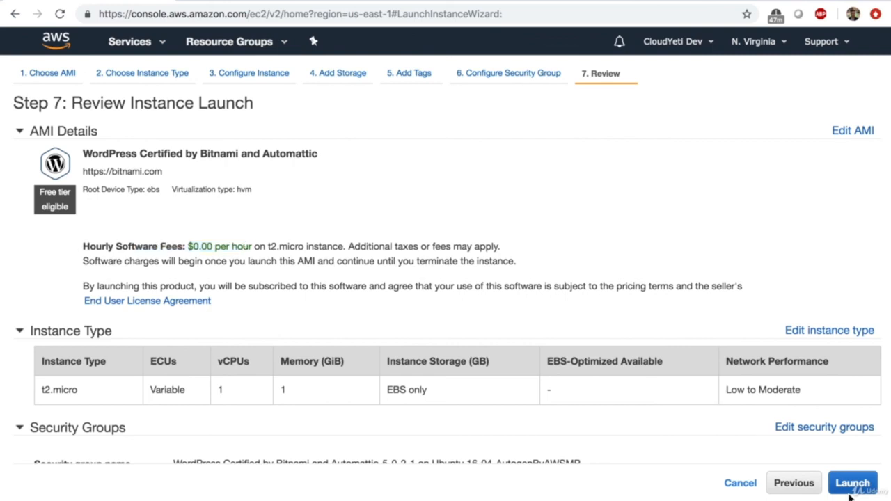
{"action": "left_click", "coordinate": [845, 487]}
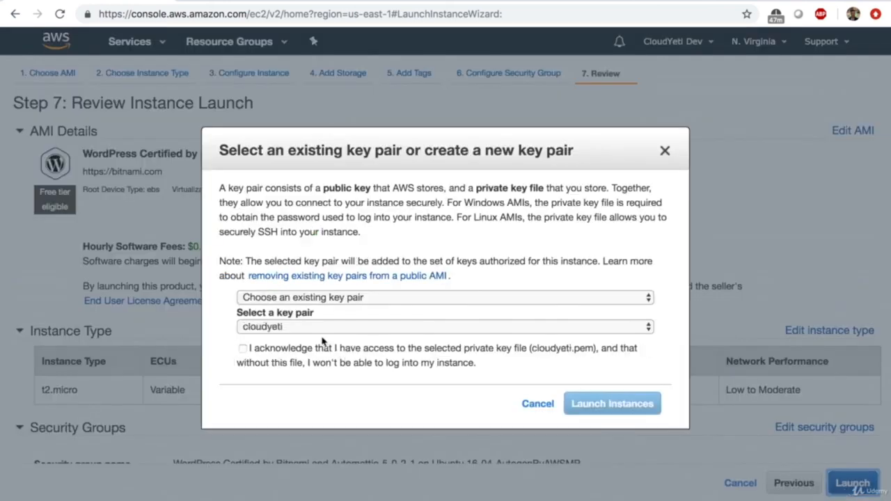
- Launch with the first-instance key pair after acknowledging access to its private key file
{"action": "left_click", "coordinate": [309, 329]}
{"action": "left_click", "coordinate": [298, 341]}
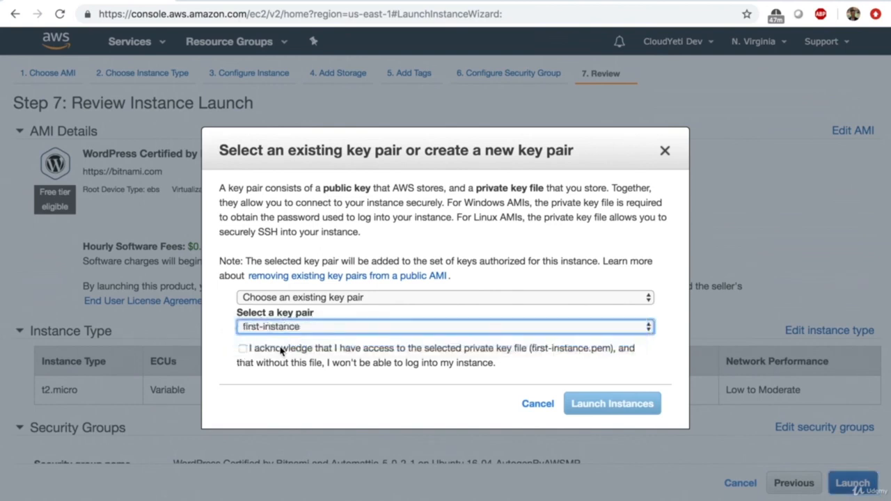
{"action": "left_click", "coordinate": [282, 351]}
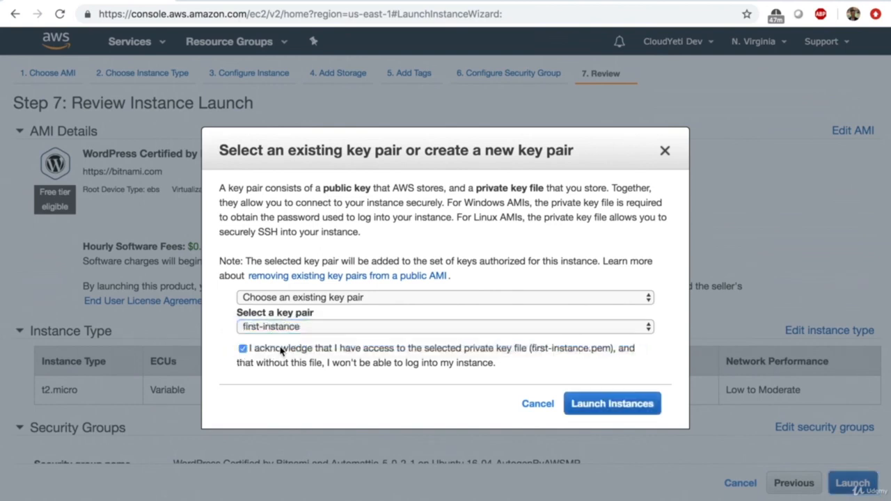
{"action": "left_click", "coordinate": [623, 418]}
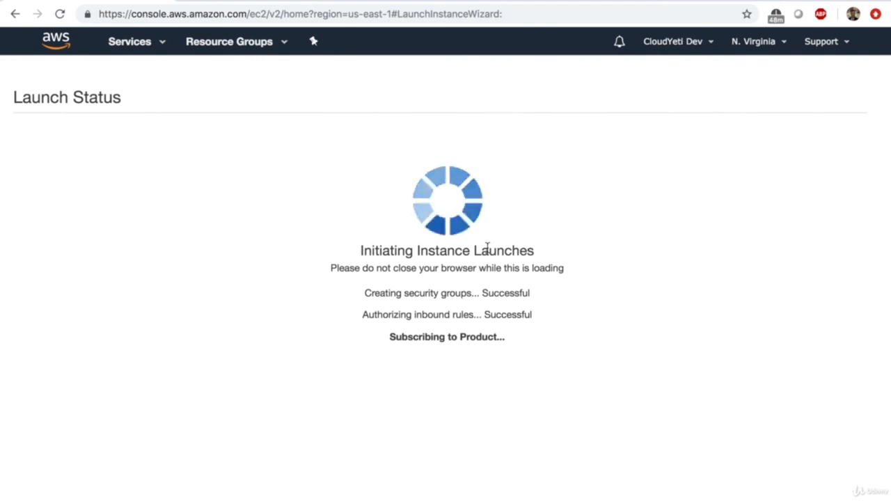
{"action": "left_click", "coordinate": [156, 44]}
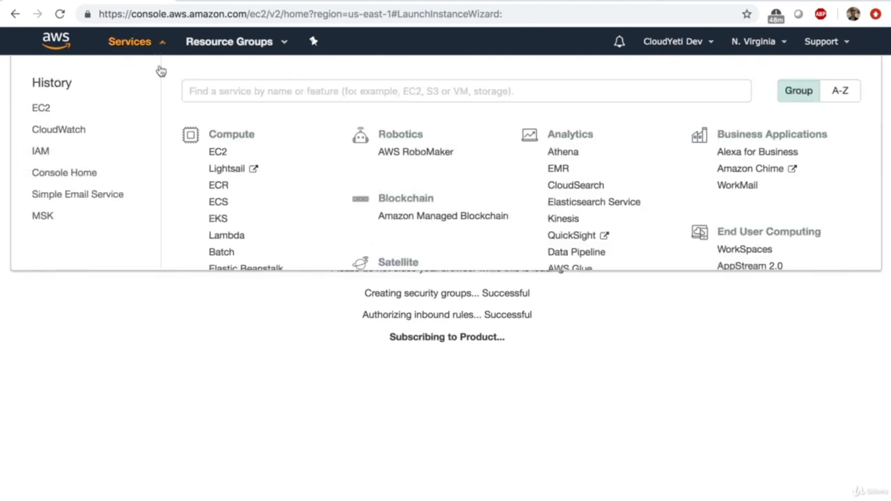
- From the EC2 dashboard, start another launch and browse AWS Marketplace images like Matillion
{"action": "left_click", "coordinate": [219, 152]}
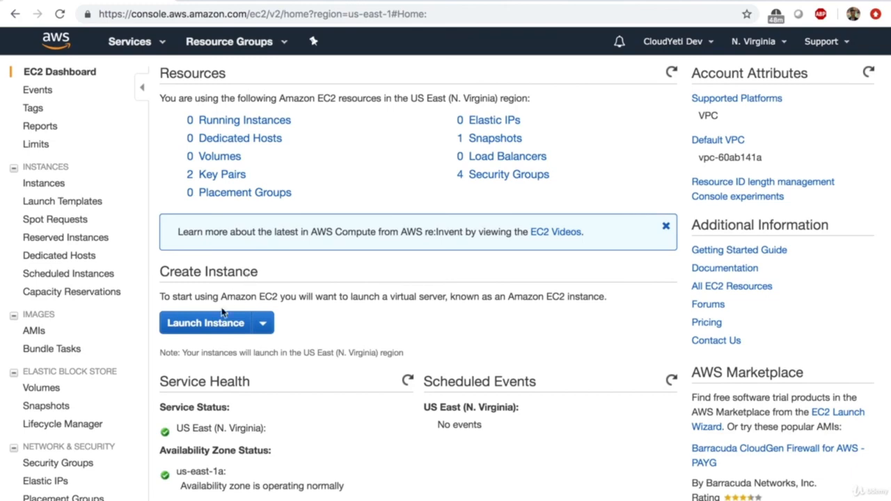
{"action": "left_click", "coordinate": [220, 322]}
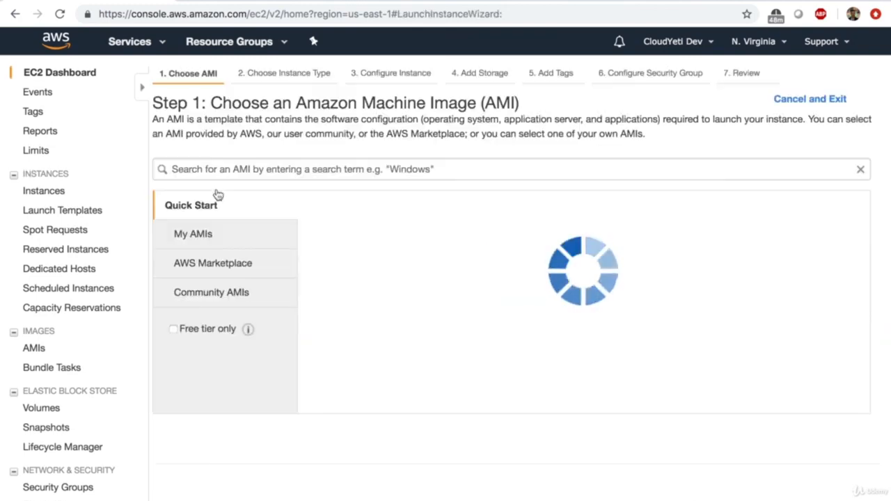
{"action": "left_click", "coordinate": [75, 265]}
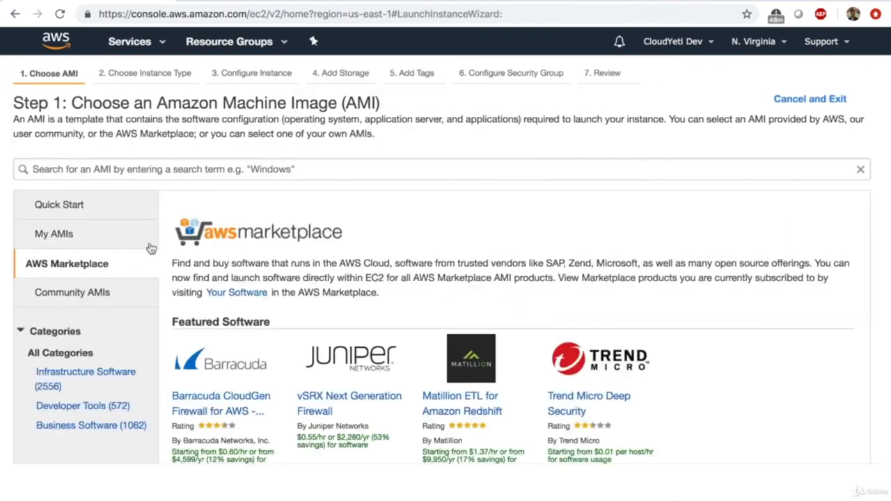
{"action": "scroll", "coordinate": [299, 291], "scroll_direction": "down", "scroll_amount": 3}
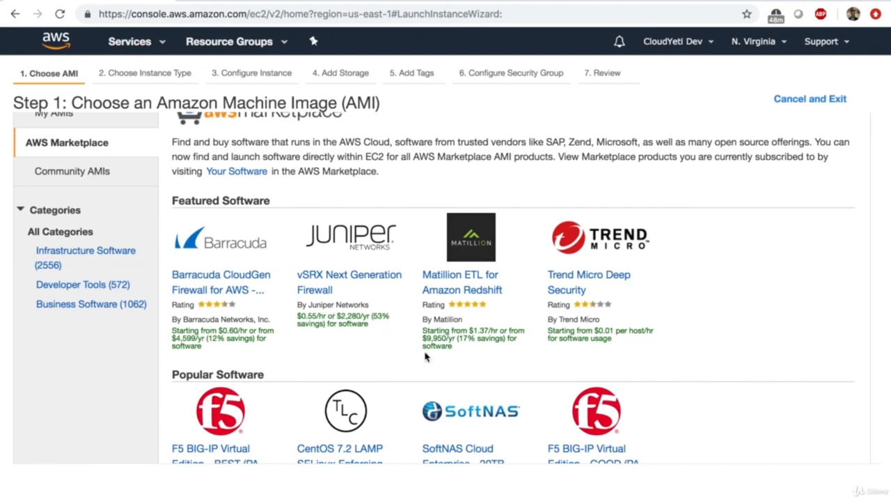
{"action": "left_click_drag", "start_coordinate": [422, 336], "coordinate": [472, 355]}
- Abandon that launch and return to EC2 Instances to see the running Wordpress-instance
{"action": "scroll", "coordinate": [474, 355], "scroll_direction": "down", "scroll_amount": 3}
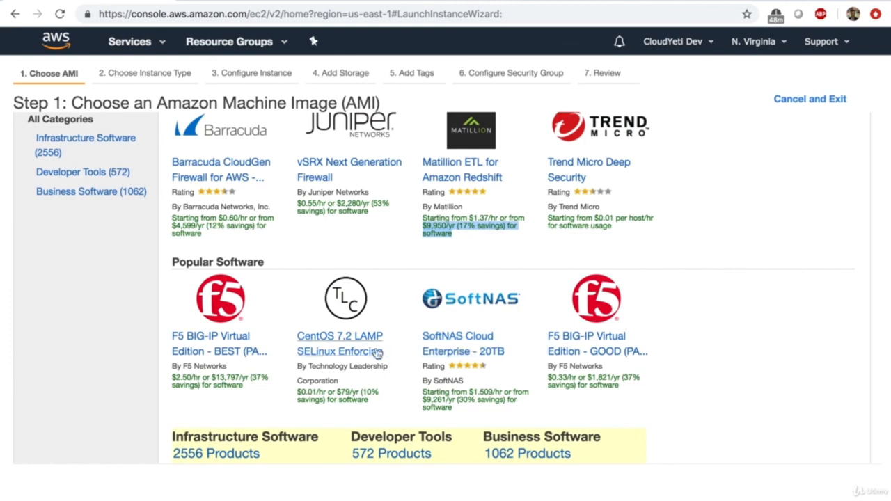
{"action": "scroll", "coordinate": [346, 226], "scroll_direction": "down", "scroll_amount": 5}
{"action": "scroll", "coordinate": [345, 227], "scroll_direction": "up", "scroll_amount": 10}
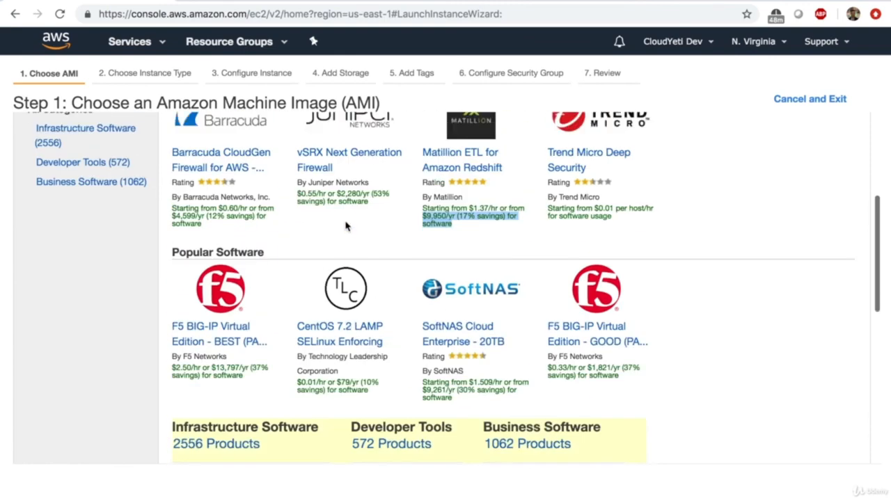
{"action": "scroll", "coordinate": [378, 271], "scroll_direction": "down", "scroll_amount": 7}
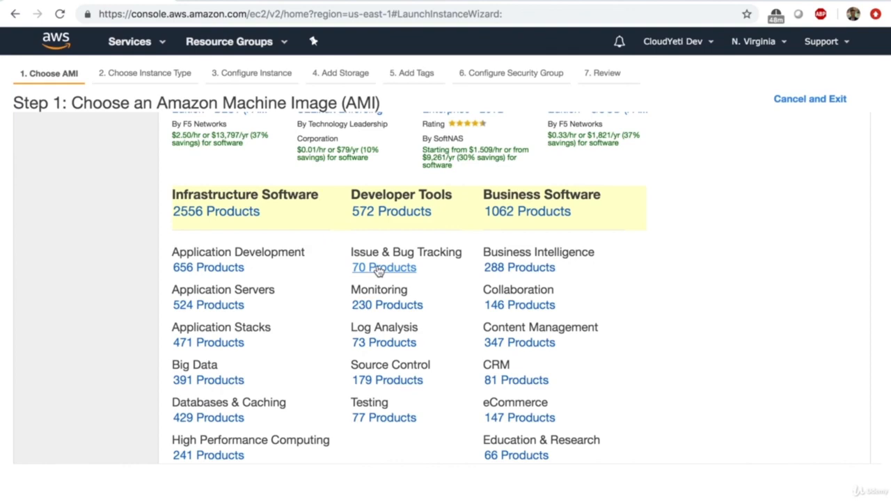
{"action": "scroll", "coordinate": [378, 271], "scroll_direction": "up", "scroll_amount": 10}
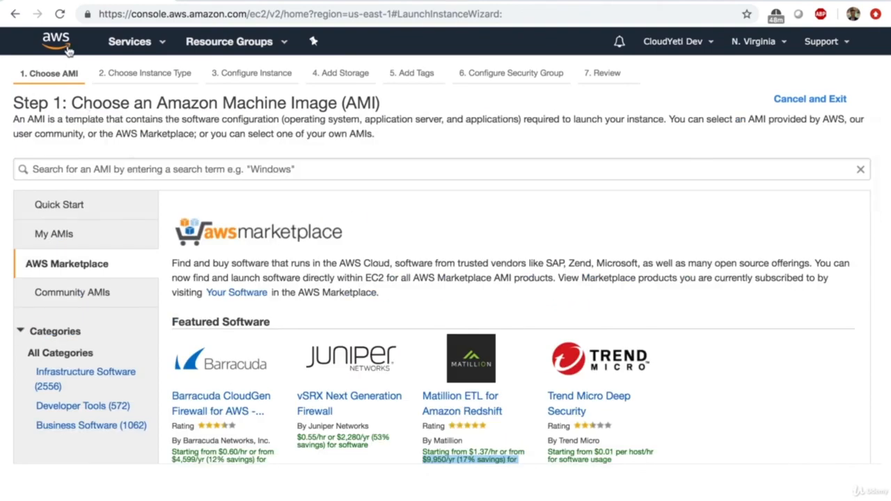
{"action": "left_click", "coordinate": [131, 43]}
{"action": "left_click", "coordinate": [220, 153]}
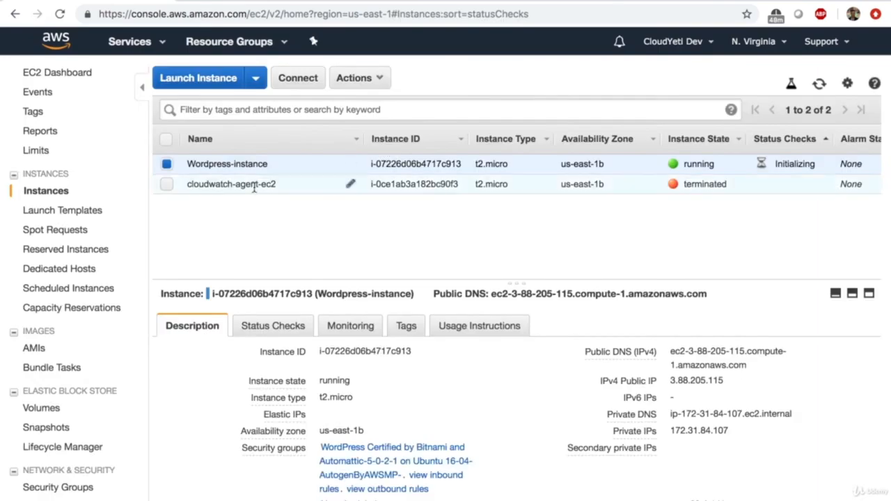
- Open Wordpress-instance's public IP 3.88.205.115 in a new browser tab
{"action": "double_click", "coordinate": [703, 382]}
{"action": "left_click", "coordinate": [704, 385]}
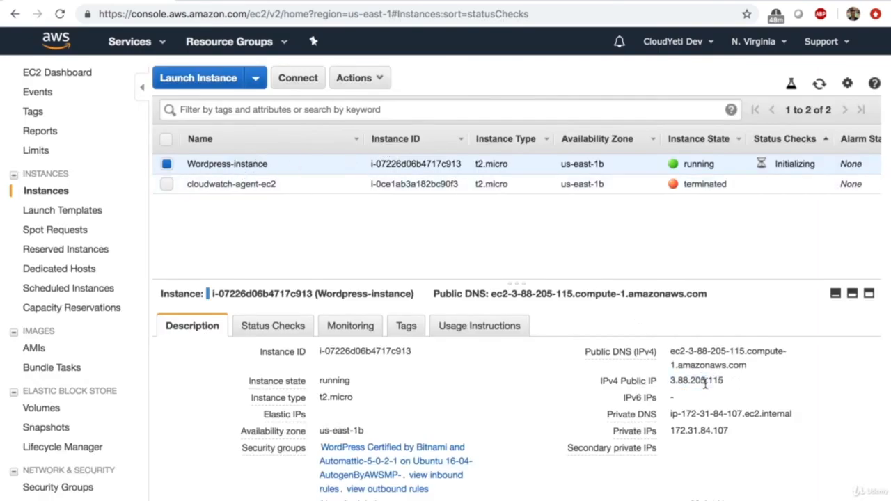
{"action": "double_click", "coordinate": [699, 382]}
{"action": "right_click", "coordinate": [707, 383]}
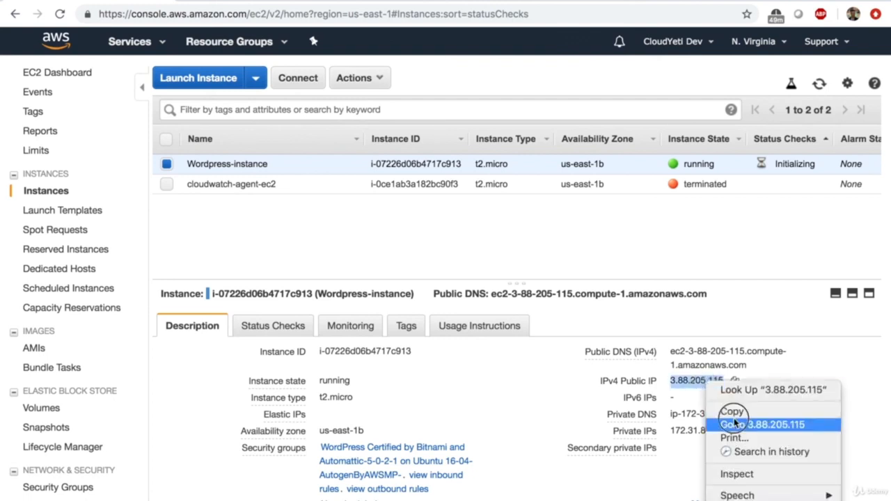
{"action": "left_click", "coordinate": [735, 423]}
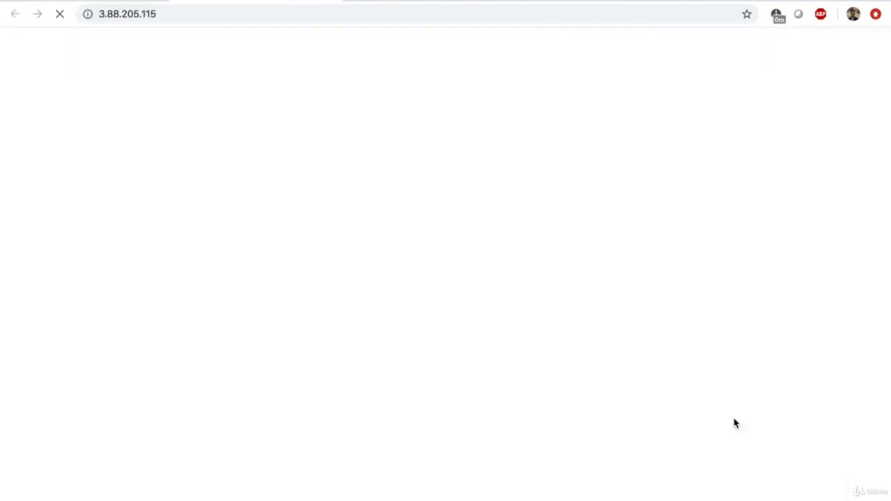
- Load the WordPress site at 3.88.205.115 and scroll through the blog
{"action": "left_click", "coordinate": [176, 12]}
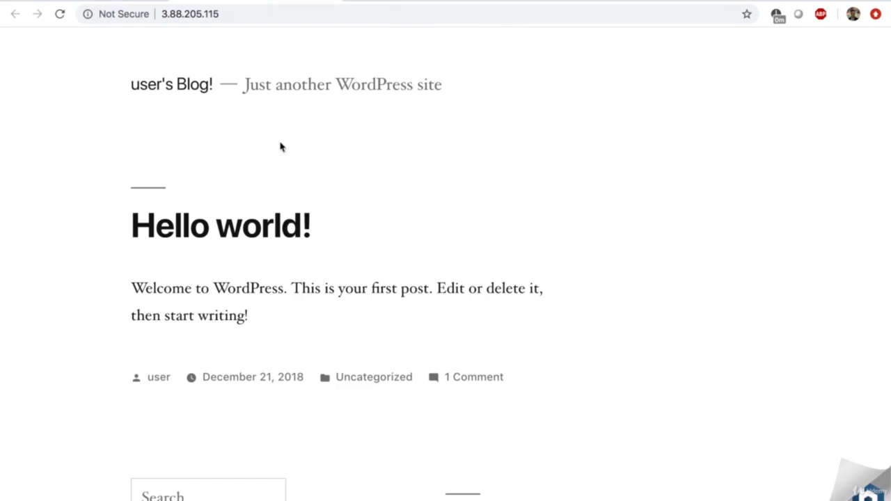
{"action": "scroll", "coordinate": [281, 146], "scroll_direction": "down", "scroll_amount": 10}
{"action": "scroll", "coordinate": [280, 145], "scroll_direction": "up", "scroll_amount": 10}
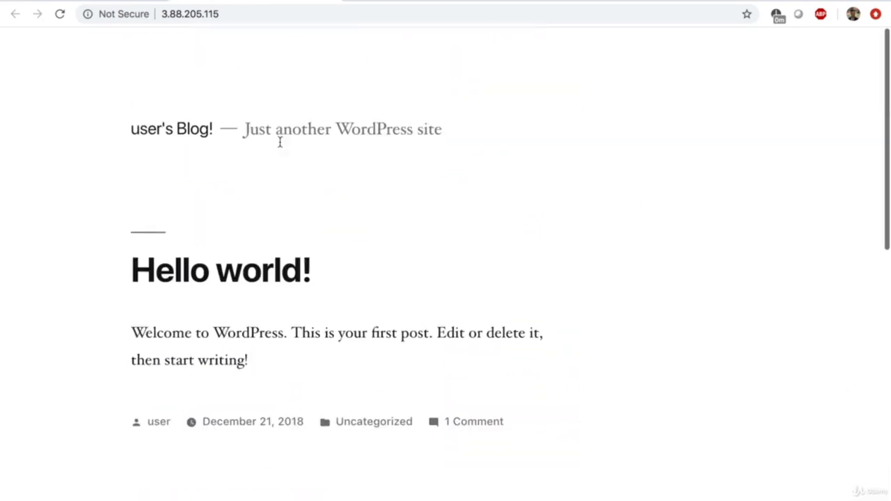
{"action": "scroll", "coordinate": [278, 140], "scroll_direction": "down", "scroll_amount": 1}
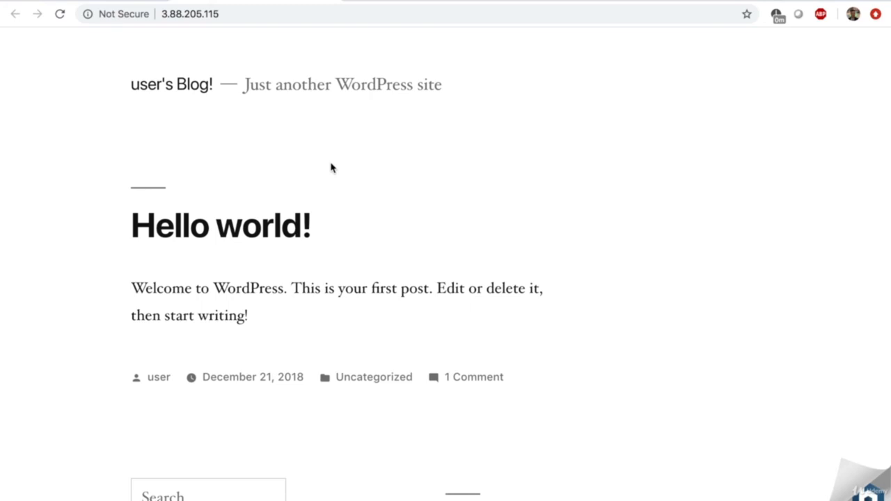
{"action": "scroll", "coordinate": [332, 167], "scroll_direction": "up", "scroll_amount": 1}
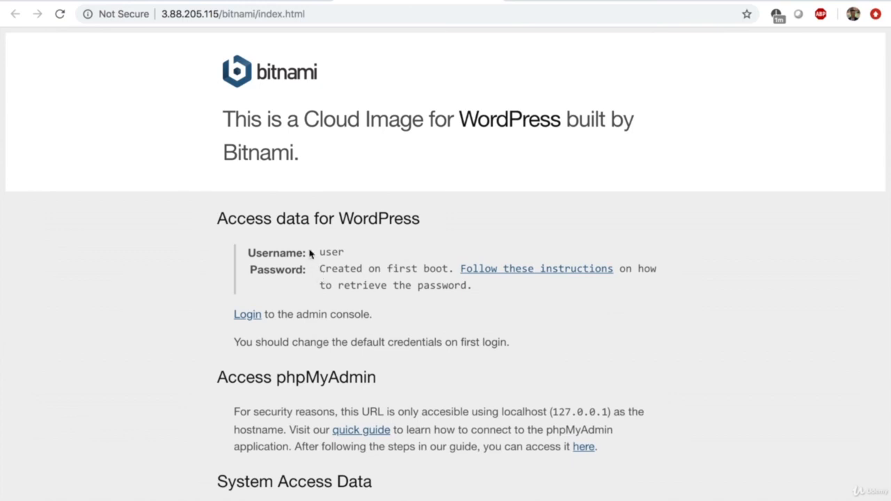
- On the Bitnami info page, note username 'user' and open the password instructions in a new tab
{"action": "left_click_drag", "start_coordinate": [319, 253], "coordinate": [355, 256]}
{"action": "scroll", "coordinate": [355, 256], "scroll_direction": "down", "scroll_amount": 5}
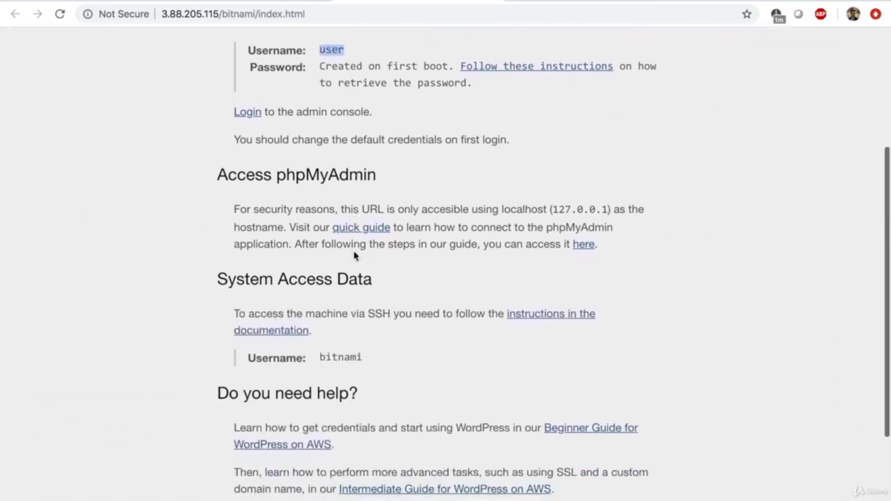
{"action": "scroll", "coordinate": [354, 256], "scroll_direction": "up", "scroll_amount": 4}
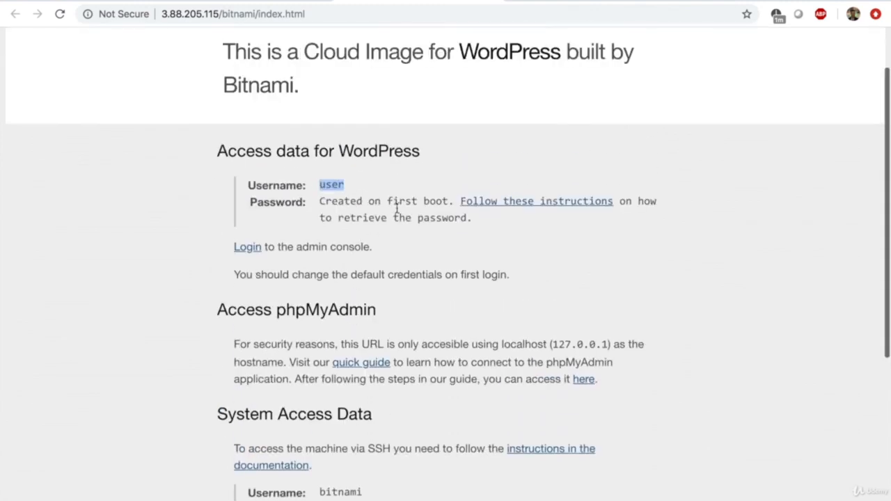
{"action": "right_click", "coordinate": [504, 203]}
{"action": "left_click", "coordinate": [520, 205]}
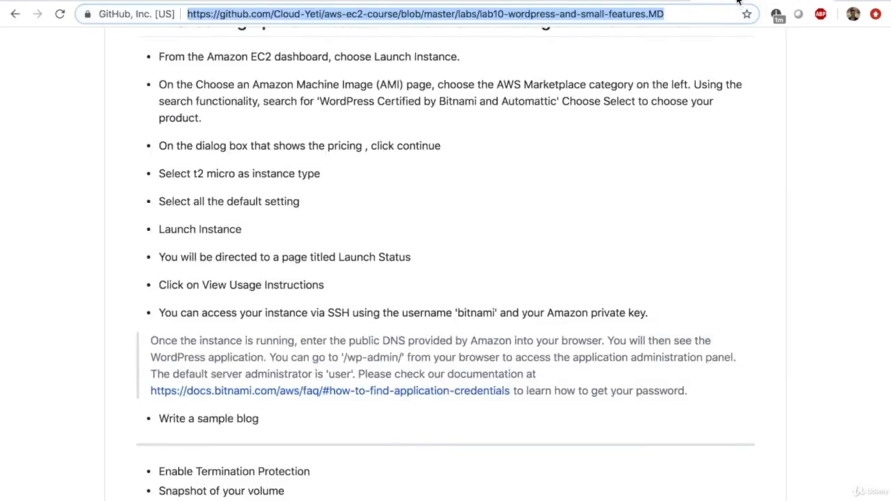
- Switch to the Bitnami docs tab and scroll to Option 1's Get System Log steps
{"action": "left_click", "coordinate": [739, 1]}
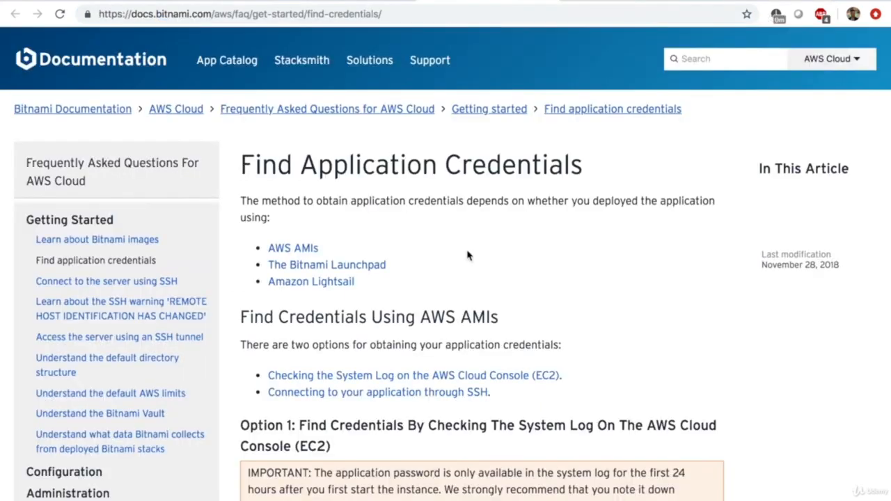
{"action": "scroll", "coordinate": [467, 255], "scroll_direction": "down", "scroll_amount": 5}
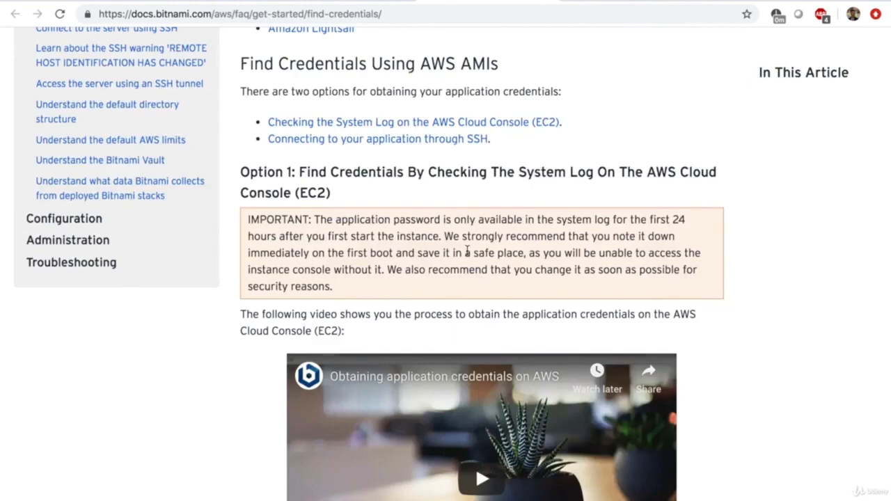
{"action": "scroll", "coordinate": [466, 251], "scroll_direction": "down", "scroll_amount": 15}
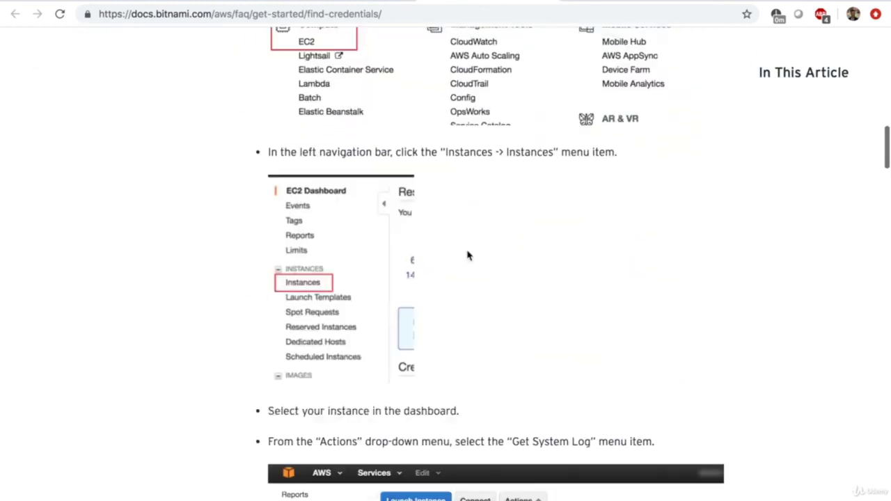
{"action": "scroll", "coordinate": [468, 255], "scroll_direction": "down", "scroll_amount": 6}
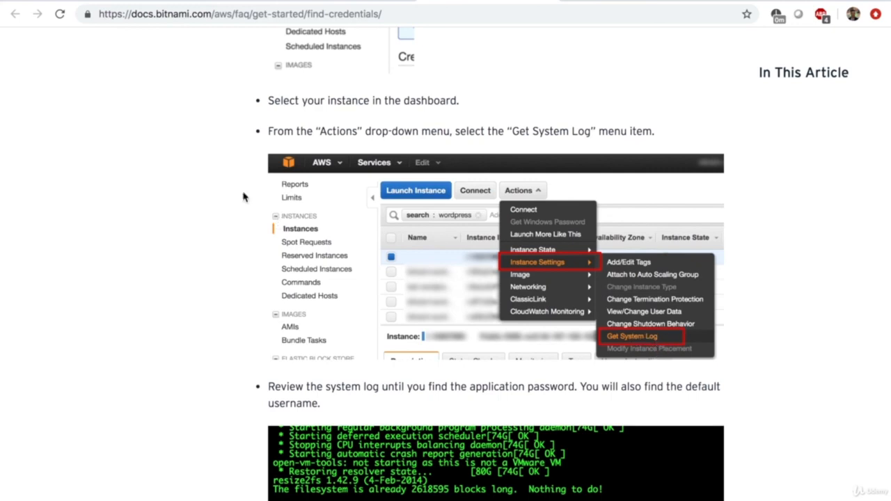
- Open Wordpress-instance's system log from the instance actions menu and find the password line
{"action": "left_click", "coordinate": [86, 2]}
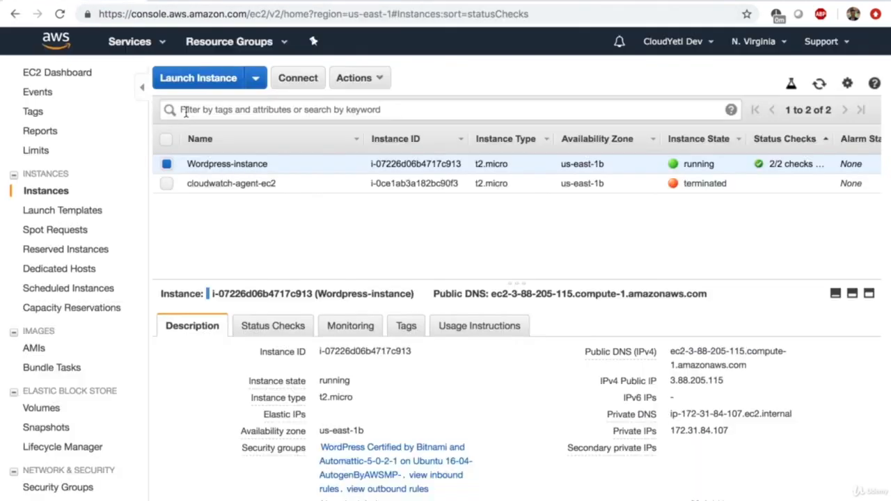
{"action": "left_click", "coordinate": [357, 83]}
{"action": "mouse_move", "coordinate": [377, 178]}
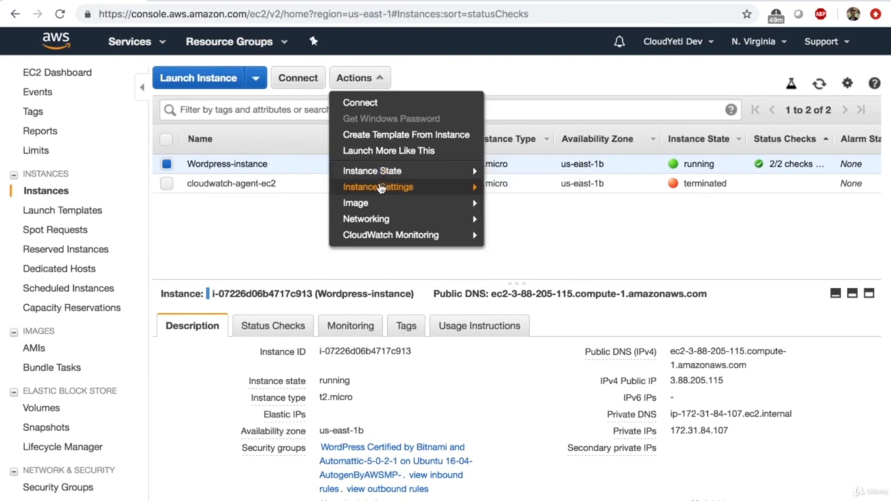
{"action": "mouse_move", "coordinate": [410, 188]}
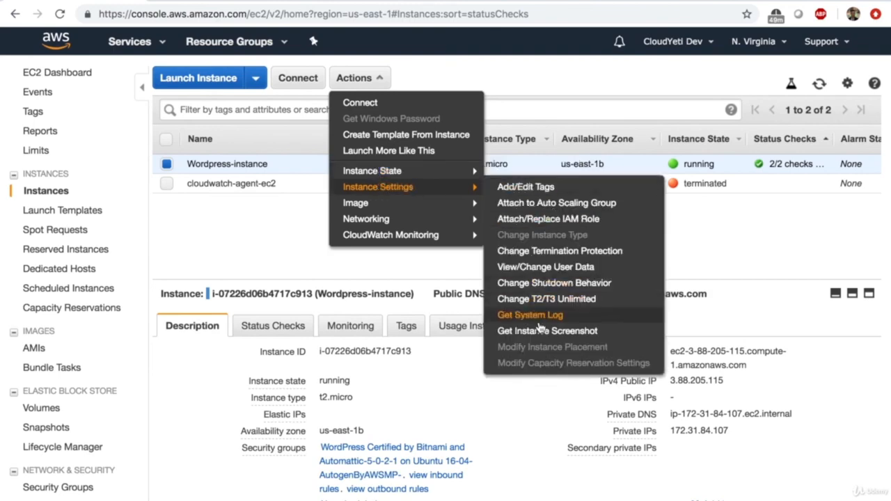
{"action": "left_click", "coordinate": [536, 315]}
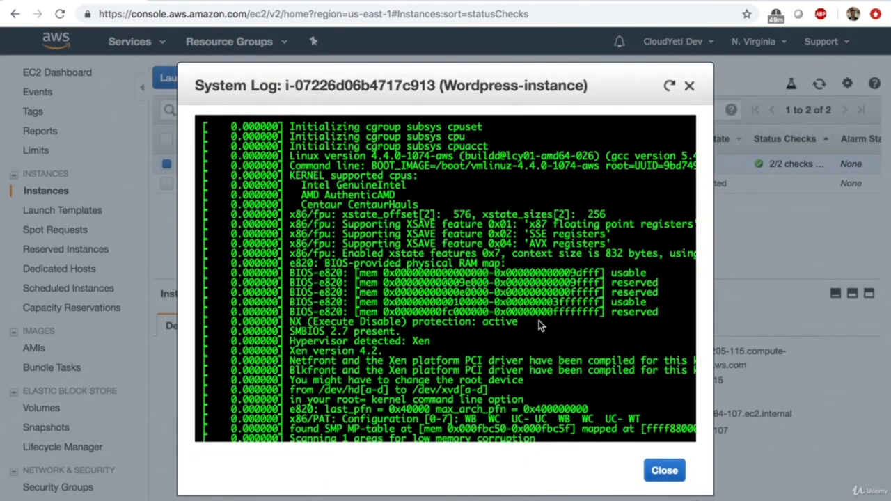
{"action": "scroll", "coordinate": [539, 326], "scroll_direction": "down", "scroll_amount": 10}
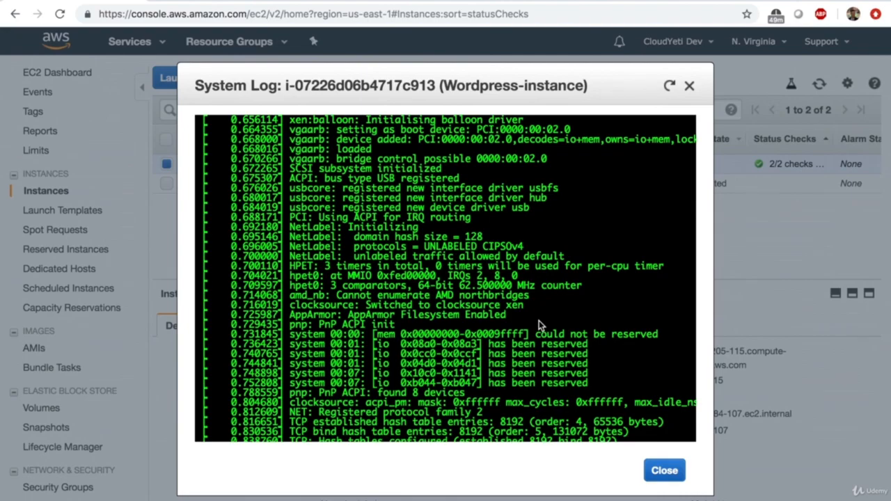
{"action": "scroll", "coordinate": [585, 281], "scroll_direction": "up", "scroll_amount": 3}
{"action": "scroll", "coordinate": [585, 281], "scroll_direction": "down", "scroll_amount": 15}
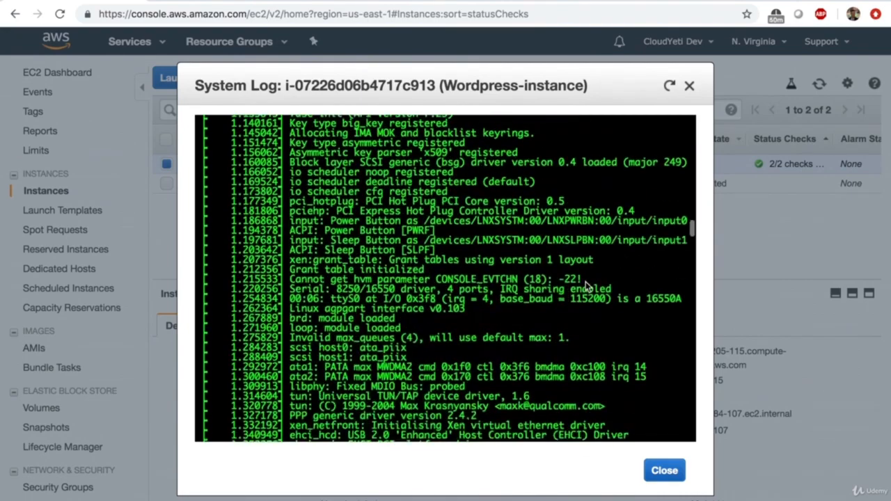
{"action": "scroll", "coordinate": [586, 281], "scroll_direction": "down", "scroll_amount": 20}
{"action": "scroll", "coordinate": [586, 281], "scroll_direction": "right", "scroll_amount": 2}
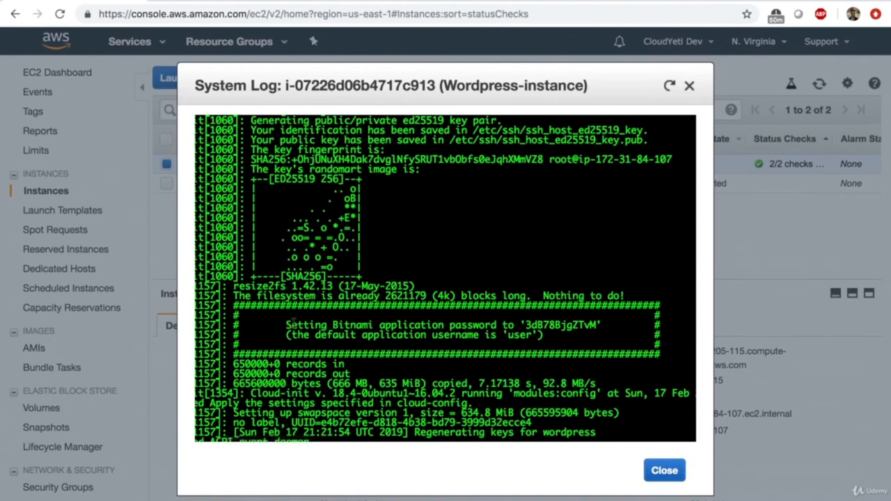
- Select and copy the Bitnami application password from the system log
{"action": "left_click_drag", "start_coordinate": [292, 324], "coordinate": [595, 331]}
{"action": "left_click", "coordinate": [526, 325]}
{"action": "right_click", "coordinate": [595, 329]}
{"action": "left_click", "coordinate": [612, 354]}
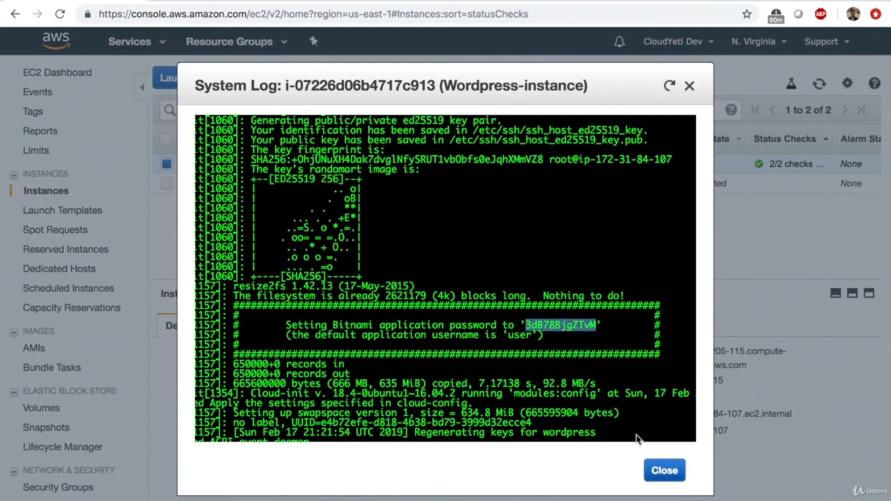
{"action": "right_click", "coordinate": [554, 332]}
{"action": "left_click", "coordinate": [567, 337]}
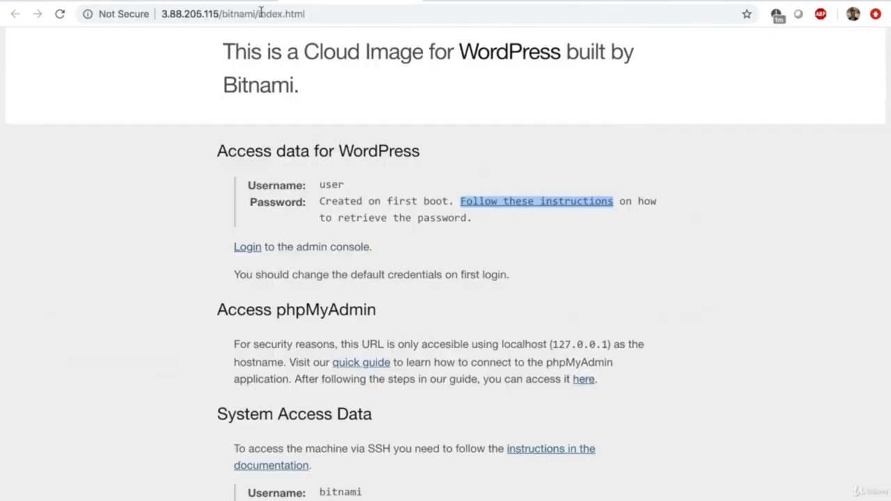
- Go to the admin login page at 3.88.205.115/admin
{"action": "left_click_drag", "start_coordinate": [188, 14], "coordinate": [215, 14]}
{"action": "left_click", "coordinate": [174, 14]}
{"action": "left_click", "coordinate": [215, 14]}
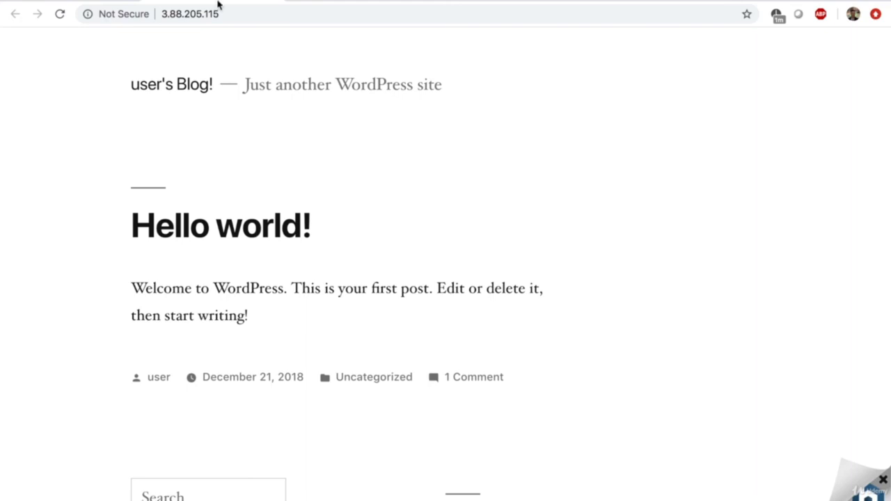
{"action": "left_click", "coordinate": [221, 8]}
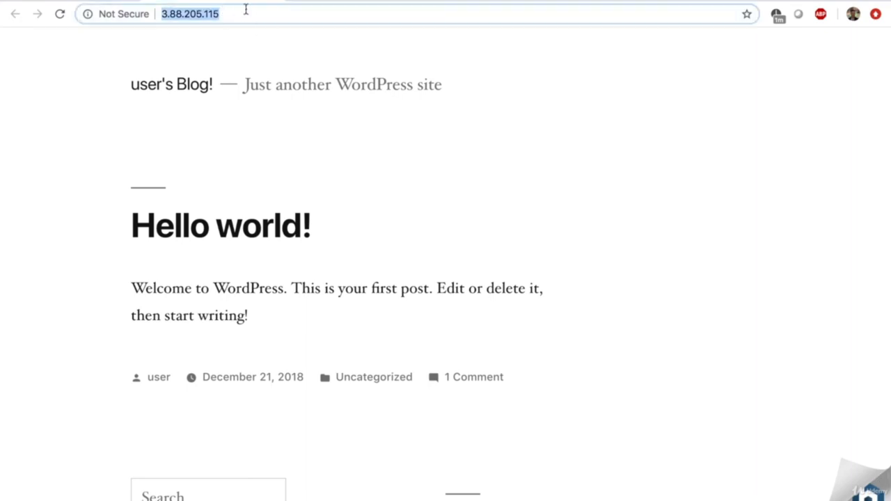
{"action": "left_click", "coordinate": [247, 11]}
{"action": "type", "text": "/"}
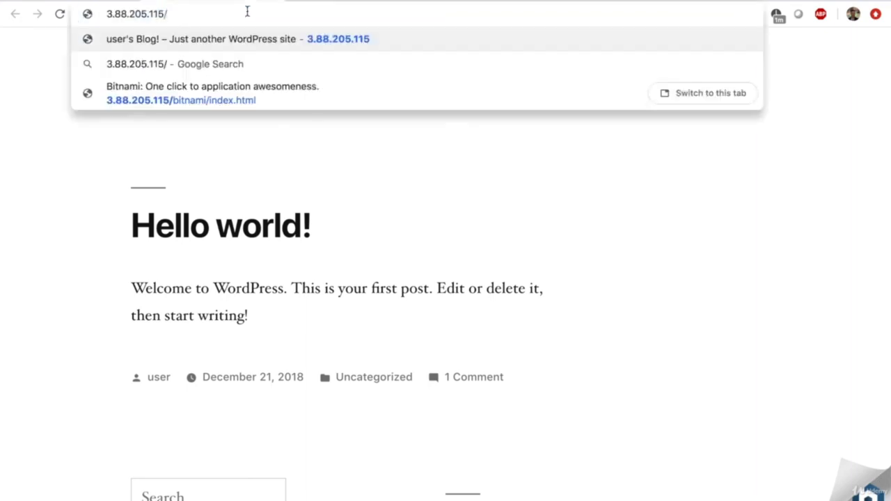
{"action": "type", "text": "admin"}
{"action": "key", "text": "Return"}
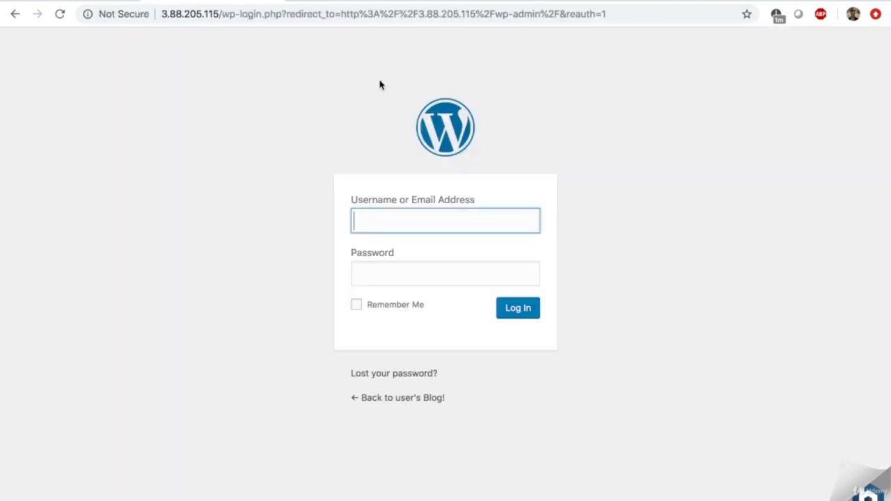
- Log in as 'user' with the pasted password, declining to save it in the browser
{"action": "type", "text": "user"}
{"action": "key", "text": "Tab"}
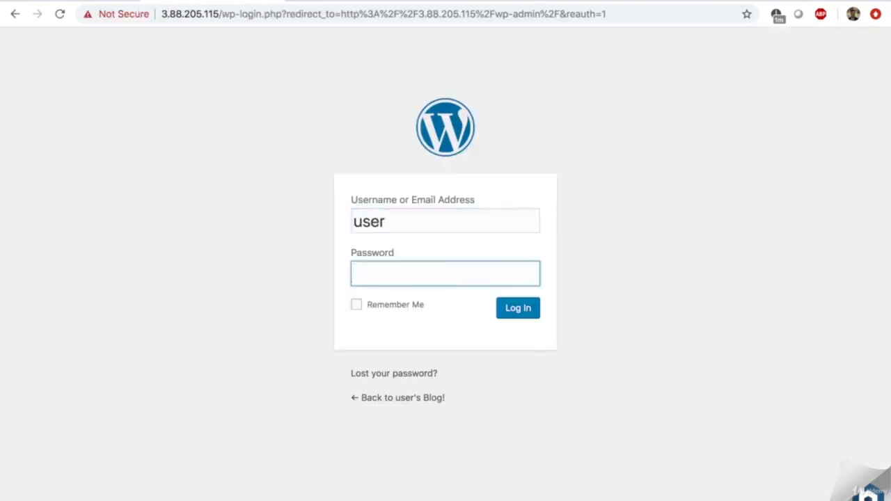
{"action": "key", "text": "ctrl+v"}
{"action": "key", "text": "Return"}
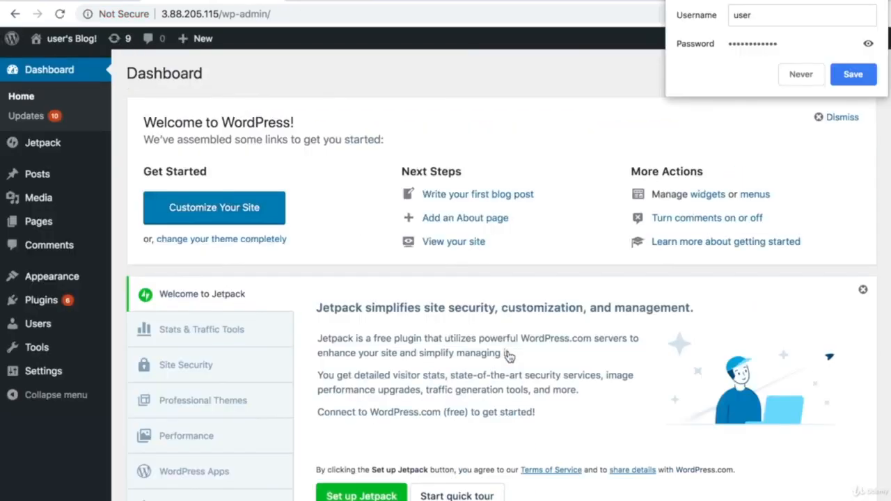
{"action": "left_click", "coordinate": [801, 74]}
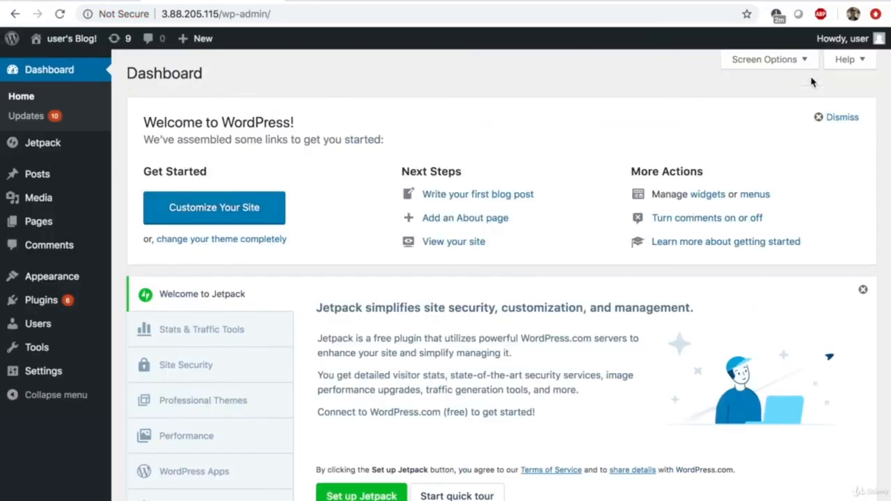
{"action": "scroll", "coordinate": [544, 164], "scroll_direction": "down", "scroll_amount": 10}
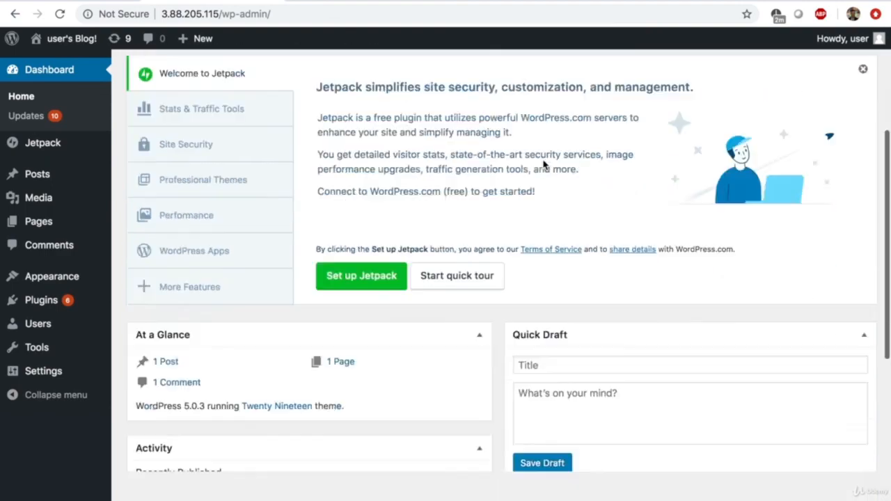
{"action": "scroll", "coordinate": [544, 165], "scroll_direction": "up", "scroll_amount": 10}
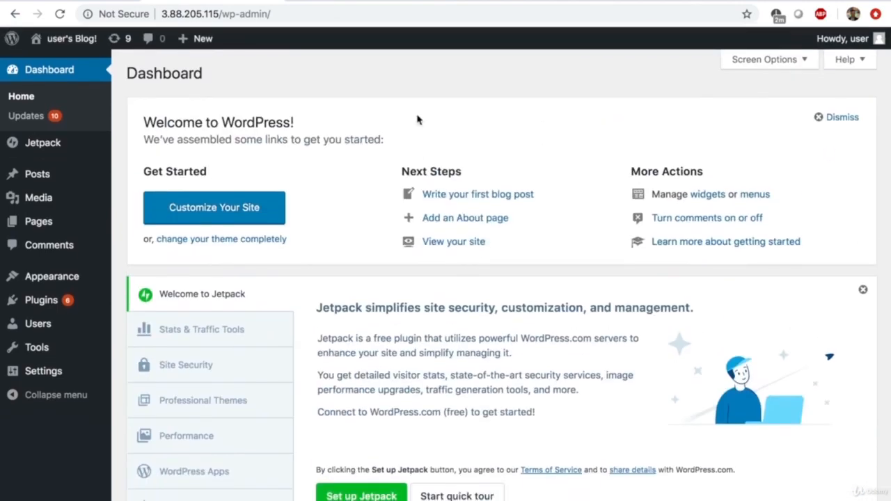
{"action": "mouse_move", "coordinate": [44, 180]}
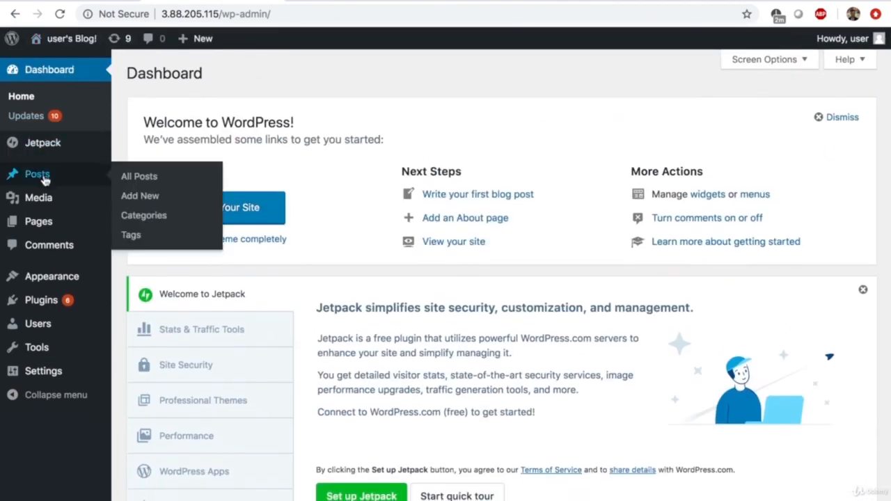
- Draft a new post titled 'My first blog' with the body text 'Hello world!'
{"action": "left_click", "coordinate": [137, 201]}
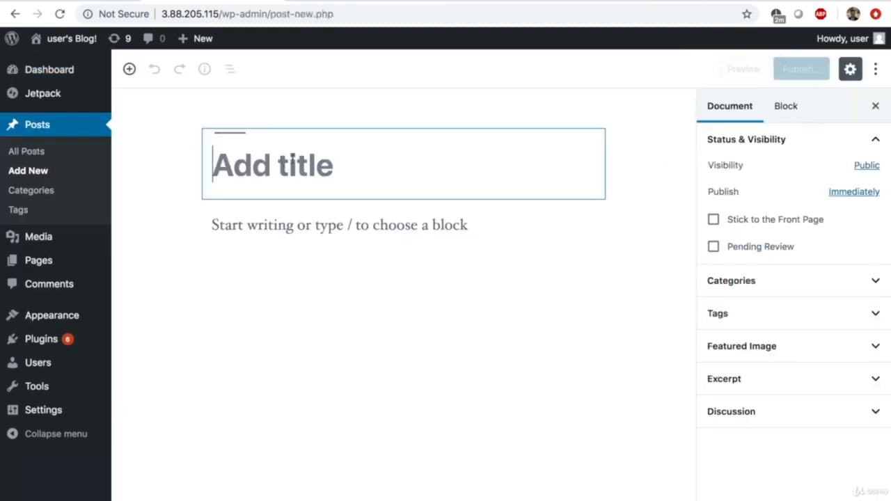
{"action": "type", "text": "My firs"}
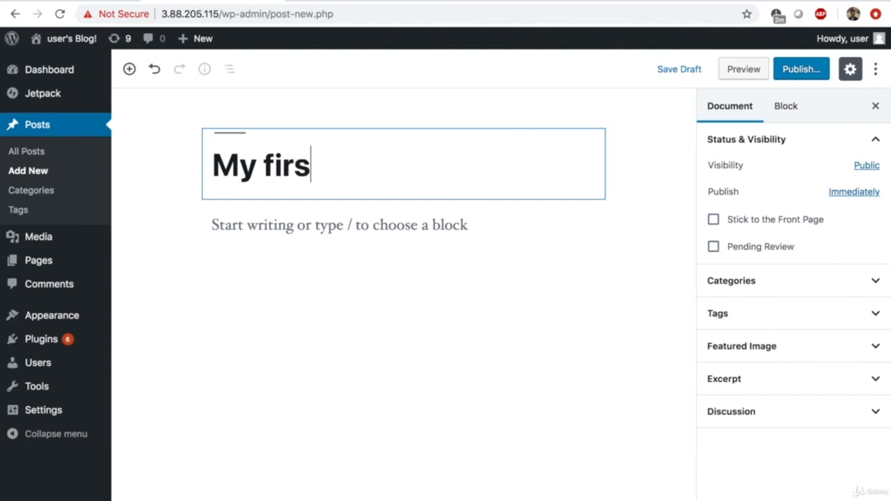
{"action": "type", "text": "t blog"}
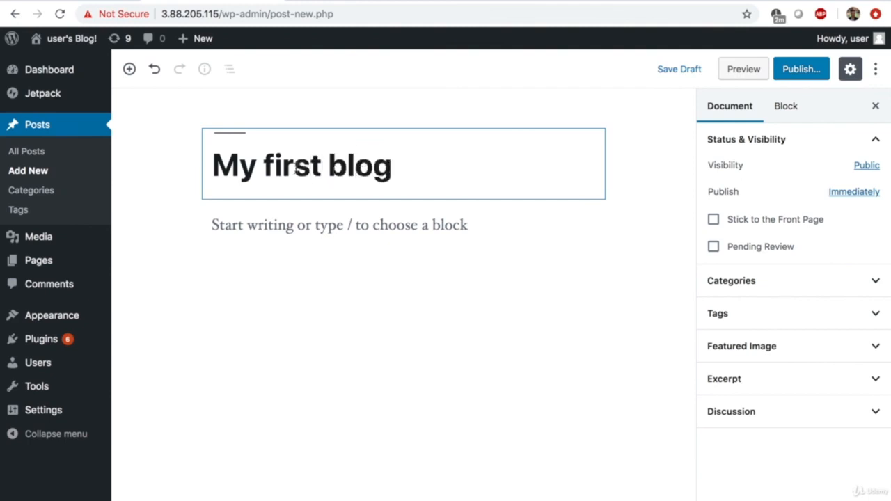
{"action": "left_click", "coordinate": [302, 228]}
{"action": "type", "text": "Hello w"}
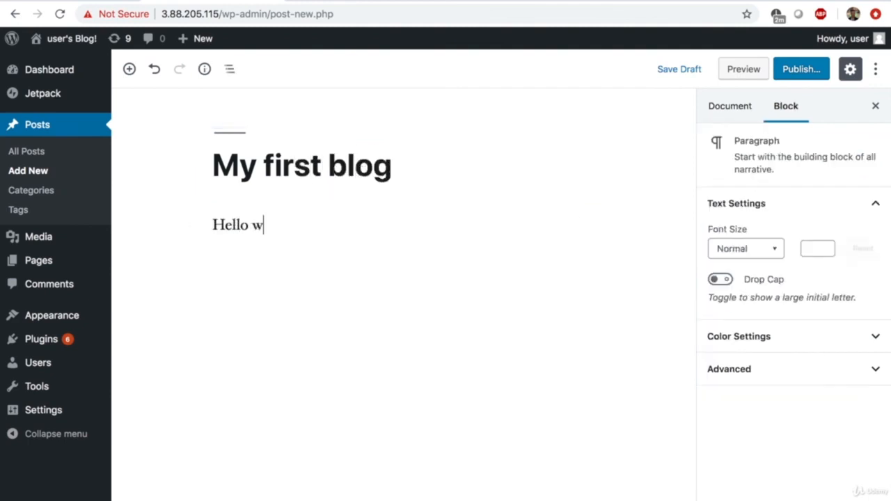
{"action": "type", "text": "orld!"}
- Publish the post and view it live at 3.88.205.115/2019/02/17/my-first-blog/
{"action": "left_click", "coordinate": [803, 70]}
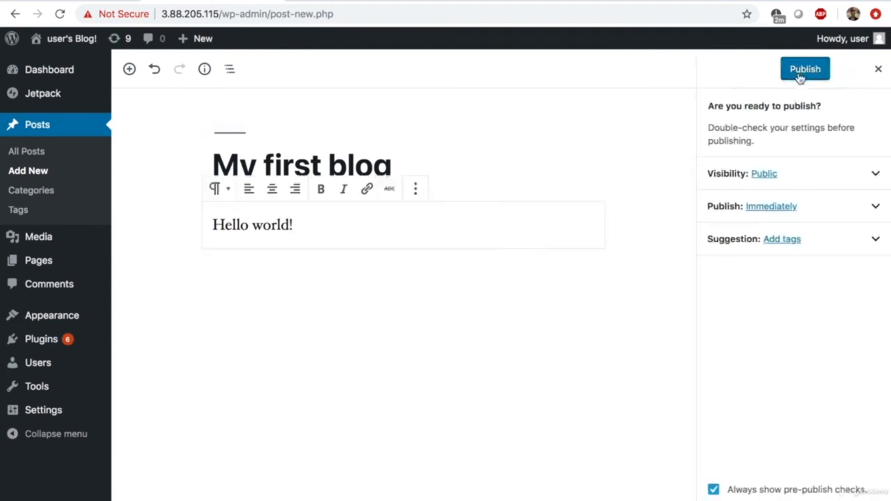
{"action": "left_click", "coordinate": [799, 75]}
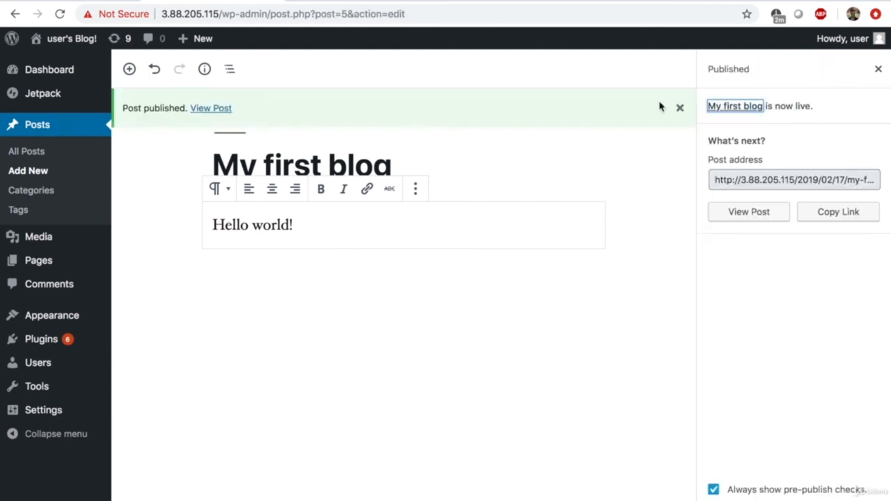
{"action": "left_click", "coordinate": [215, 112]}
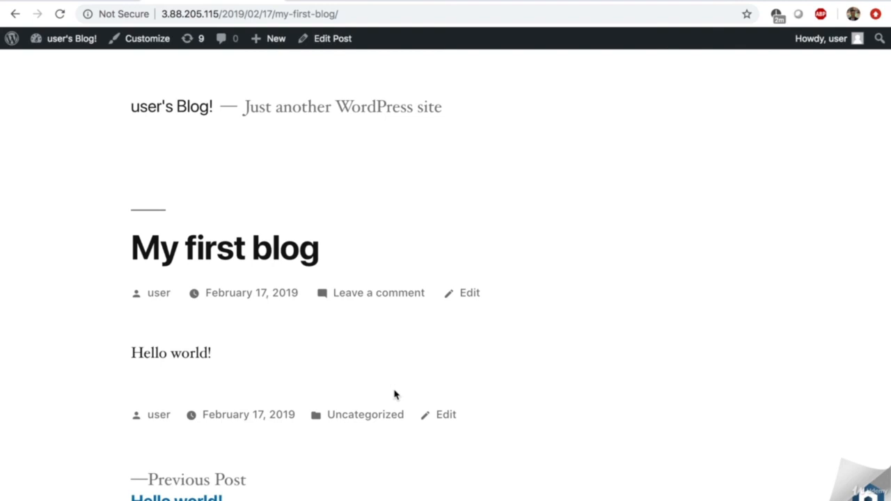
- Select the site's IP address in the browser address bar
{"action": "left_click", "coordinate": [163, 16]}
{"action": "left_click_drag", "start_coordinate": [163, 15], "coordinate": [218, 13]}
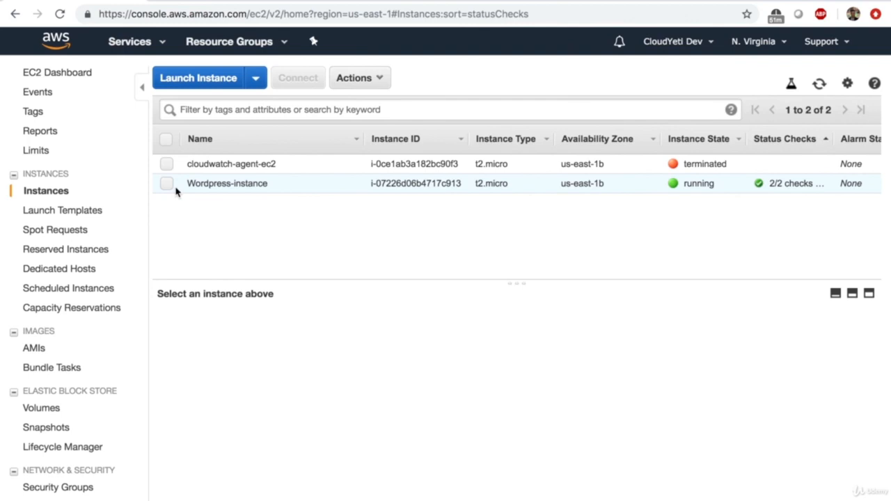
- Enable termination protection on Wordpress-instance through Instance Settings, confirming with Yes, Enable
{"action": "left_click", "coordinate": [167, 184]}
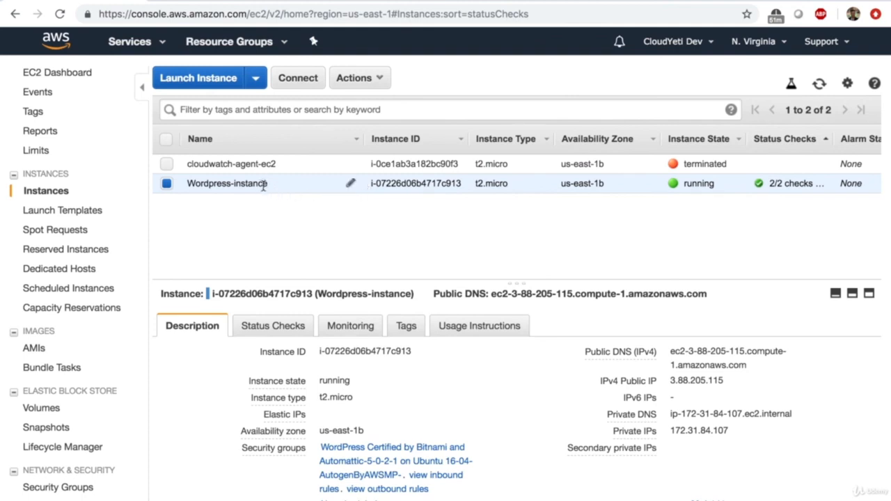
{"action": "left_click", "coordinate": [358, 79]}
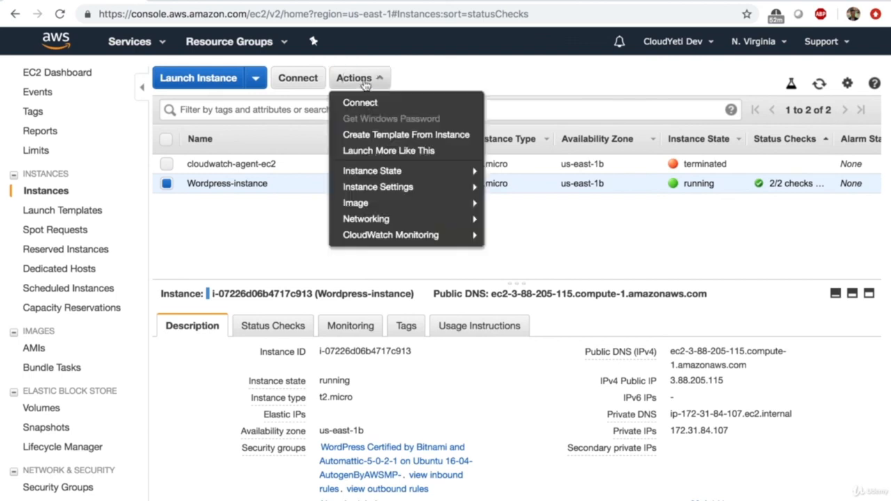
{"action": "mouse_move", "coordinate": [386, 179]}
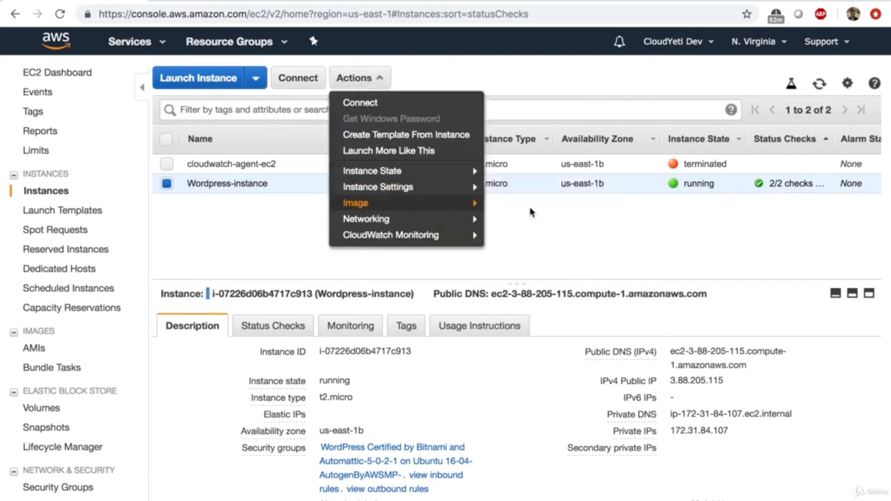
{"action": "mouse_move", "coordinate": [470, 193]}
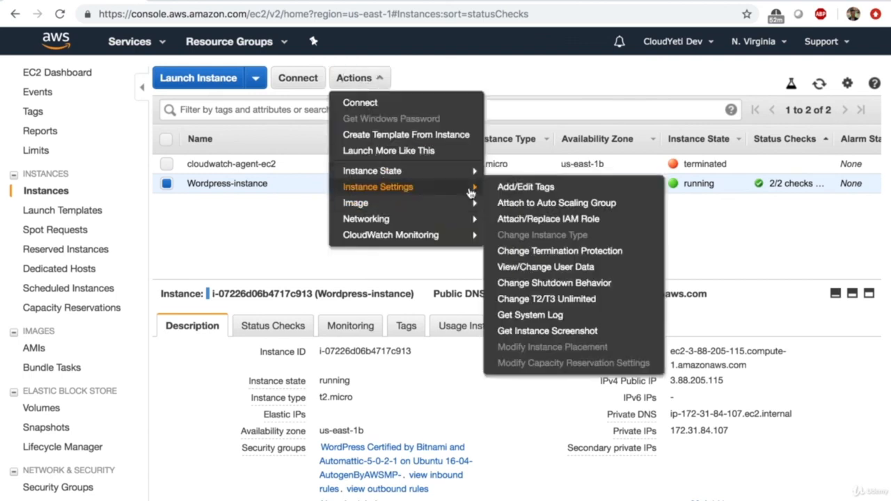
{"action": "left_click", "coordinate": [534, 254]}
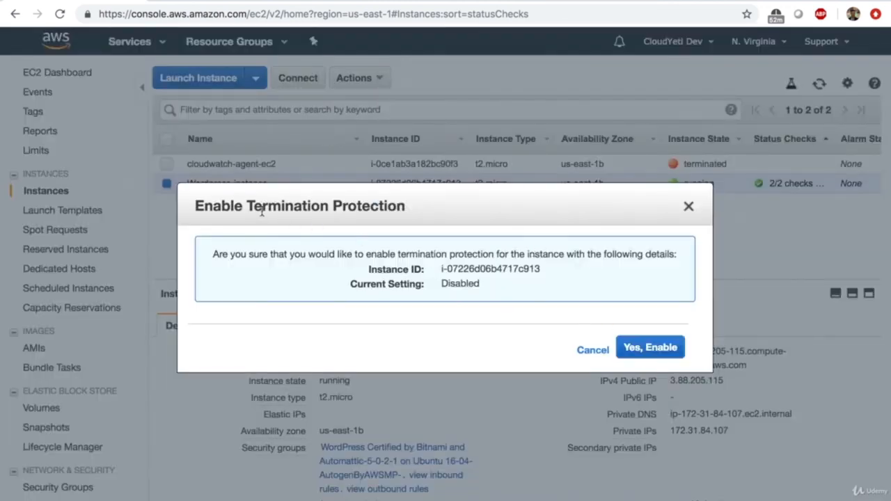
{"action": "left_click_drag", "start_coordinate": [223, 211], "coordinate": [300, 217]}
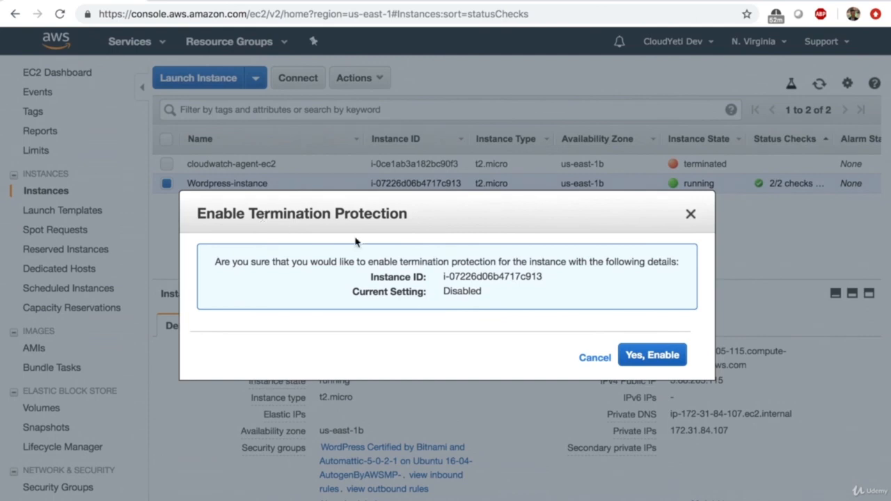
{"action": "left_click", "coordinate": [654, 357]}
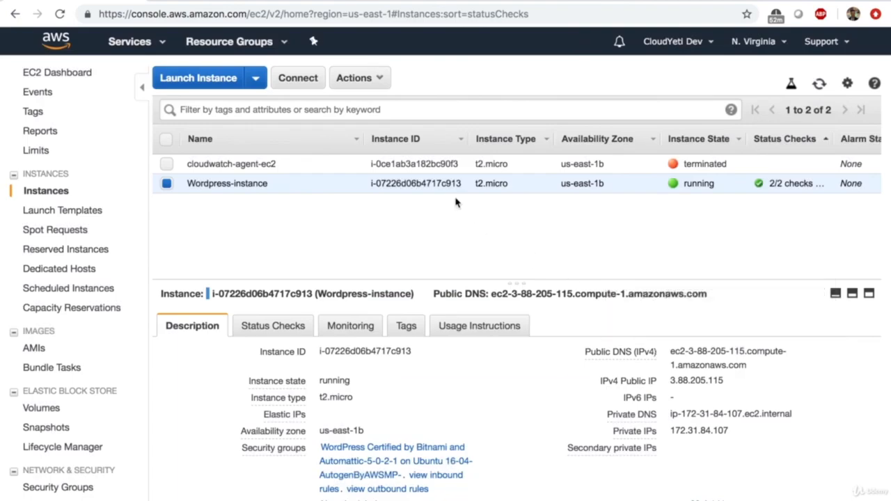
{"action": "left_click", "coordinate": [358, 77]}
{"action": "mouse_move", "coordinate": [398, 185]}
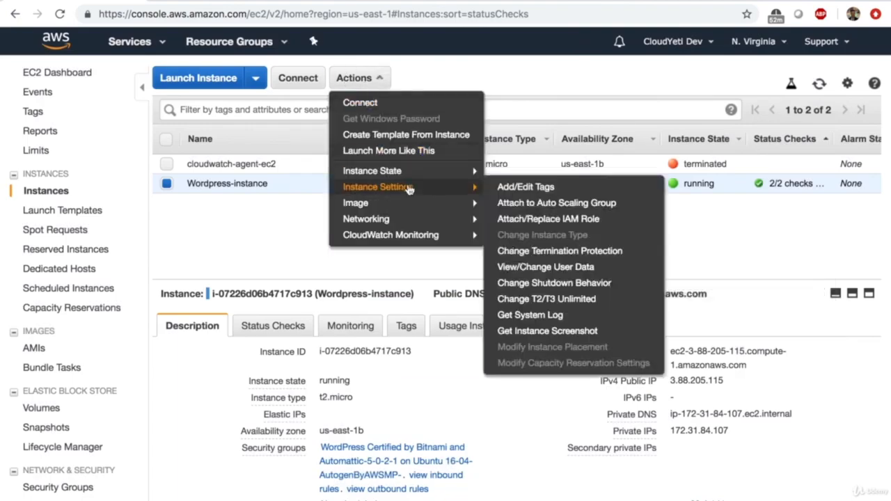
{"action": "left_click", "coordinate": [518, 234]}
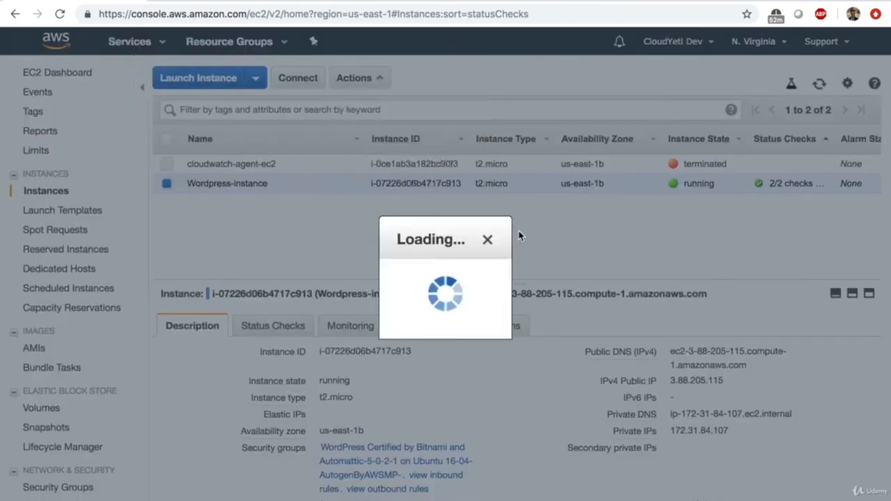
{"action": "left_click", "coordinate": [633, 392]}
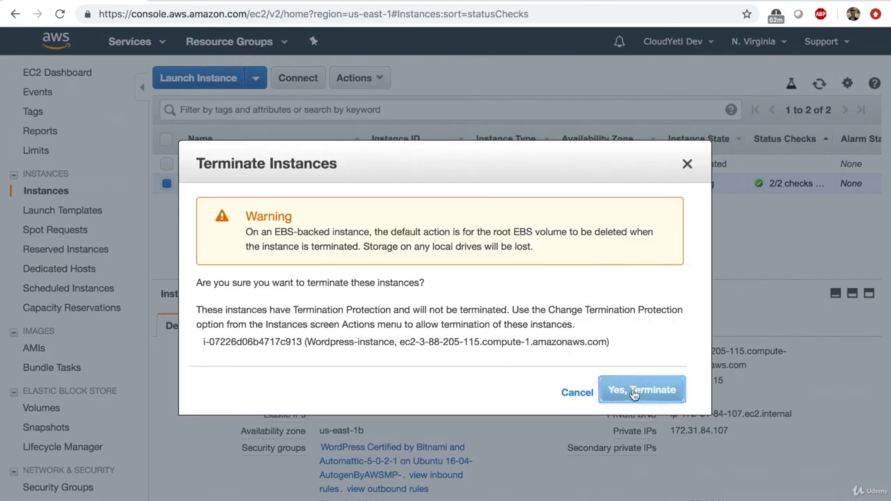
{"action": "left_click", "coordinate": [634, 394]}
{"action": "left_click", "coordinate": [687, 165]}
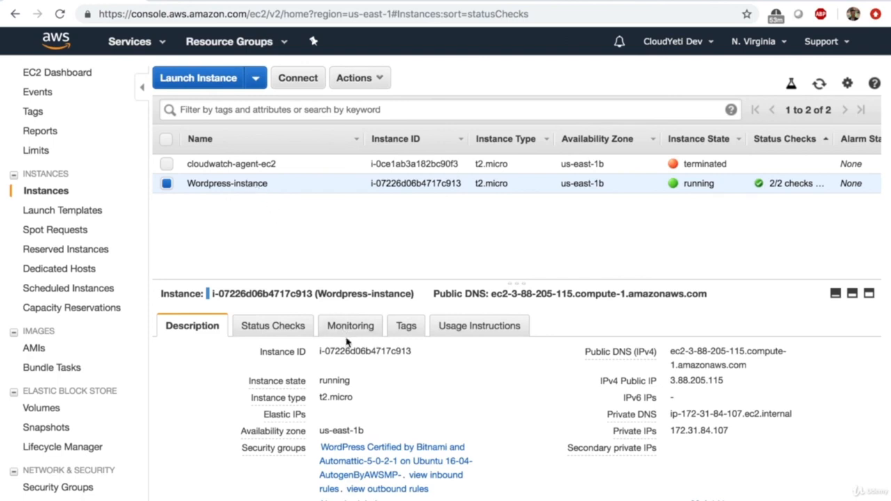
{"action": "scroll", "coordinate": [346, 341], "scroll_direction": "down", "scroll_amount": 5}
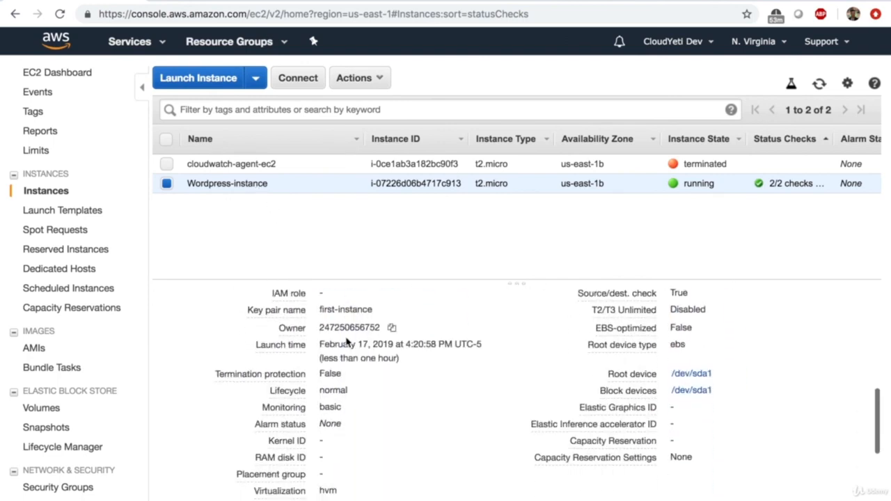
- Follow the /dev/sda1 root device's EBS link to volume vol-0055cb0e1175e8d0a
{"action": "left_click", "coordinate": [683, 382]}
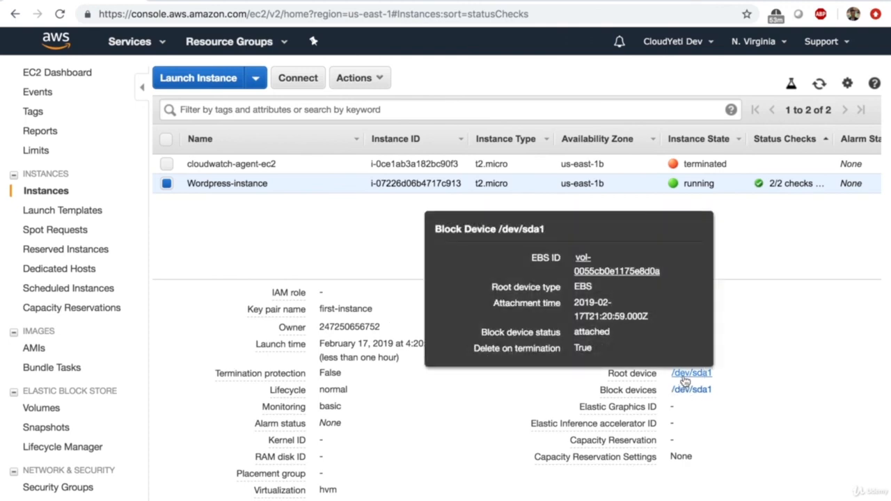
{"action": "left_click", "coordinate": [684, 377]}
{"action": "left_click", "coordinate": [684, 377]}
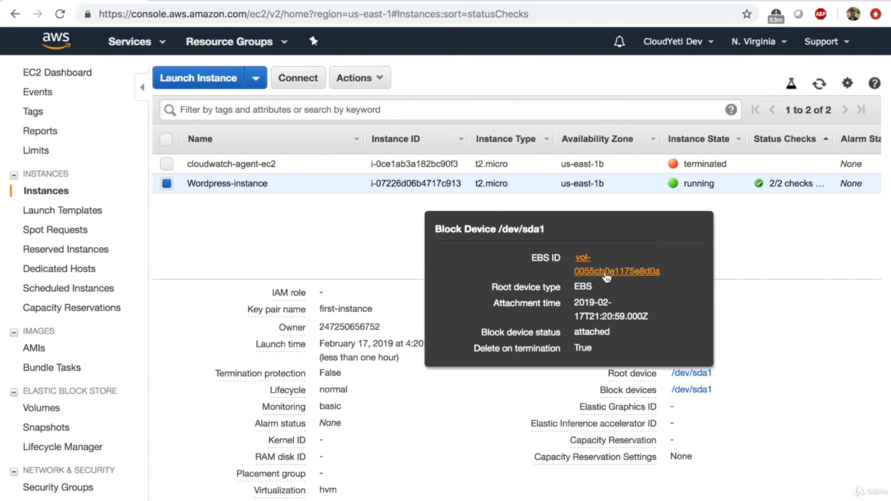
{"action": "left_click", "coordinate": [604, 275]}
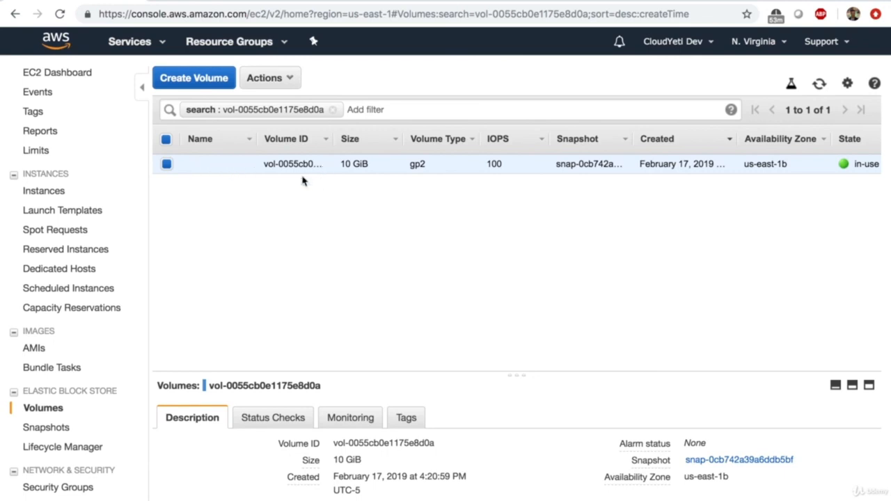
- Snapshot the root volume with description 'wordpress-snapshot' and refresh until it completes
{"action": "left_click", "coordinate": [280, 84]}
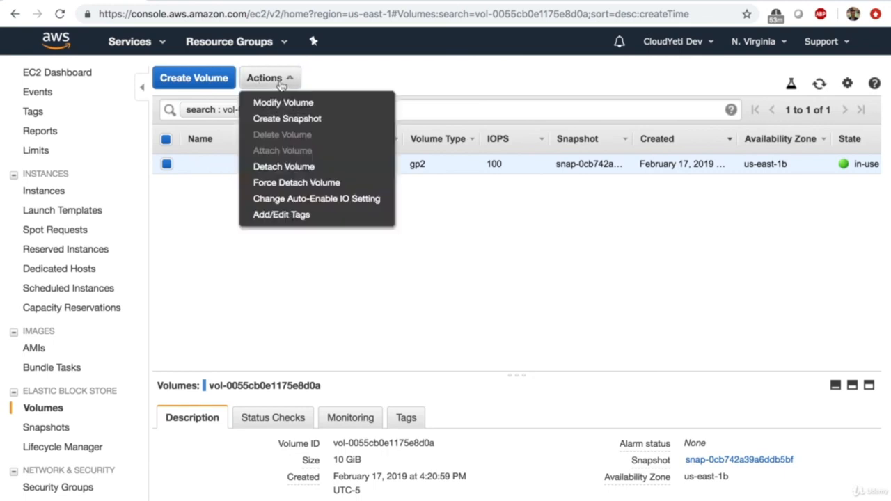
{"action": "left_click", "coordinate": [284, 120]}
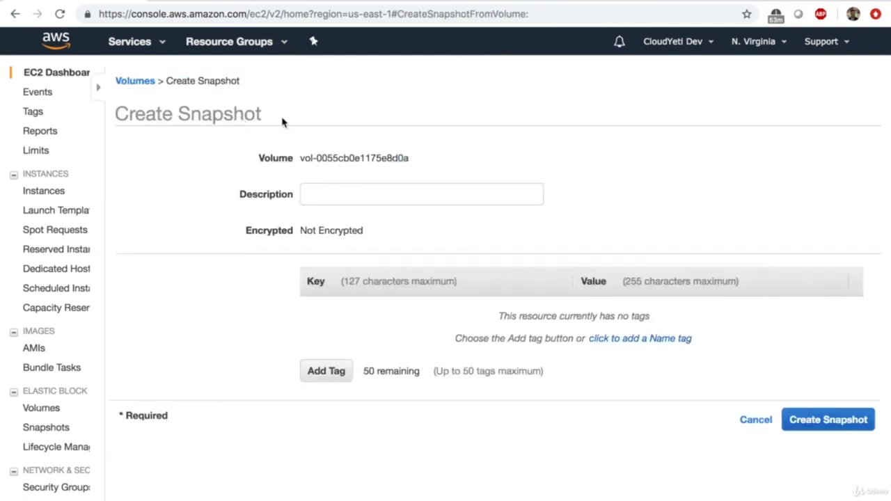
{"action": "left_click", "coordinate": [277, 196]}
{"action": "type", "text": "wordpress-snapshot"}
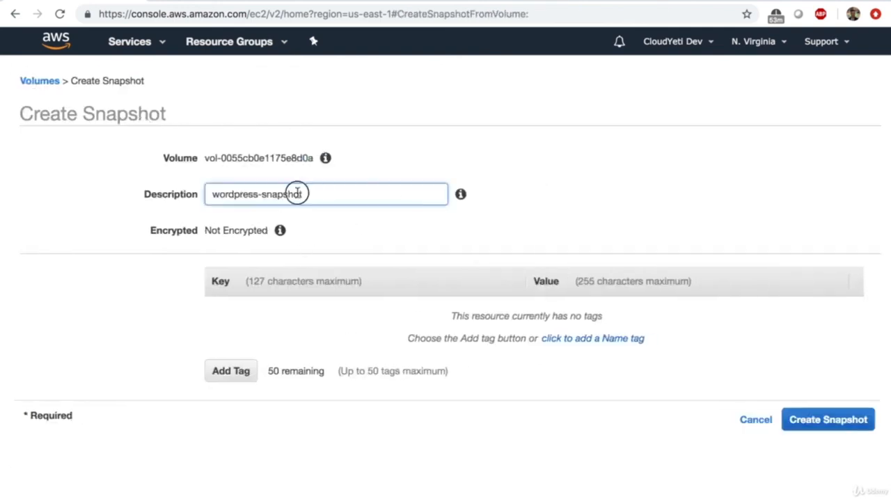
{"action": "left_click_drag", "start_coordinate": [298, 193], "coordinate": [185, 193]}
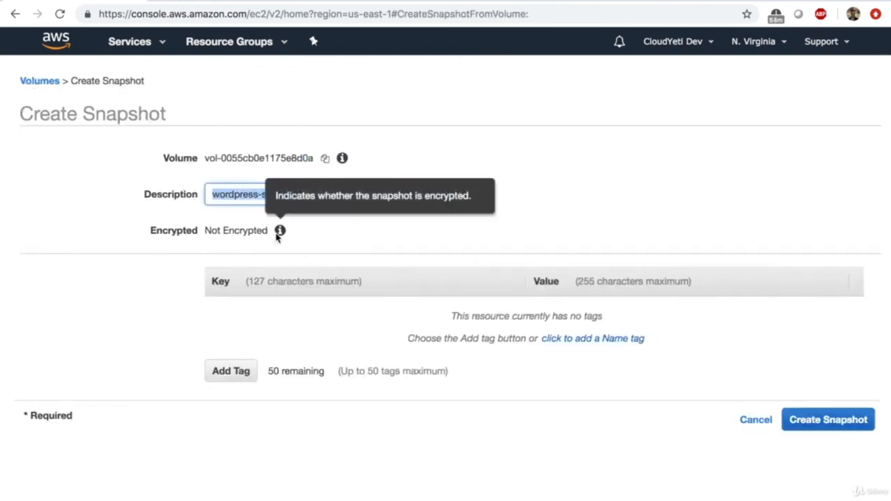
{"action": "scroll", "coordinate": [346, 321], "scroll_direction": "down", "scroll_amount": 1}
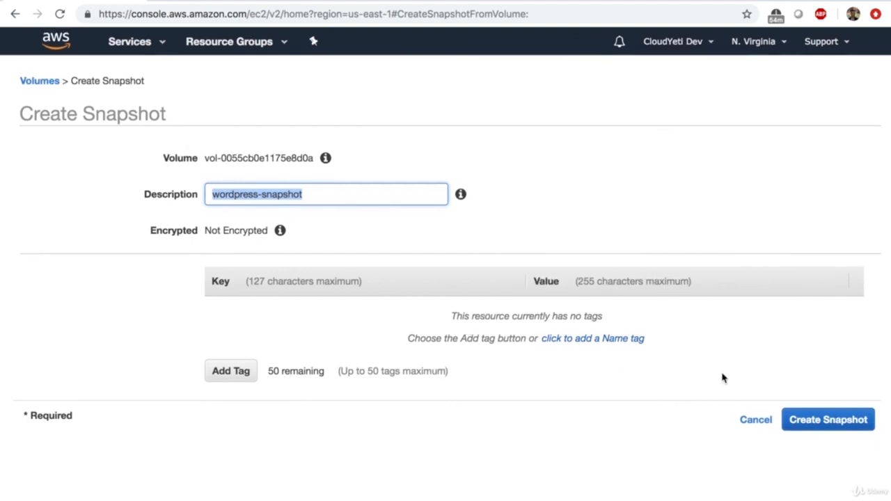
{"action": "left_click", "coordinate": [867, 426]}
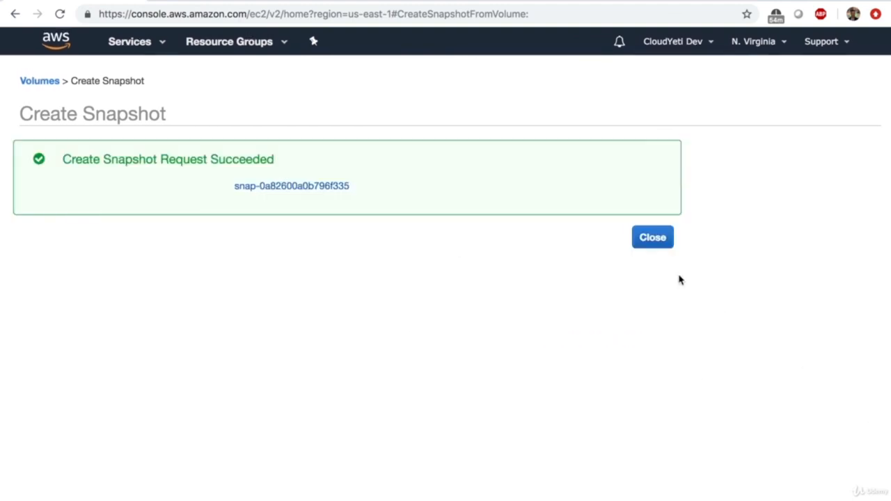
{"action": "left_click", "coordinate": [311, 186]}
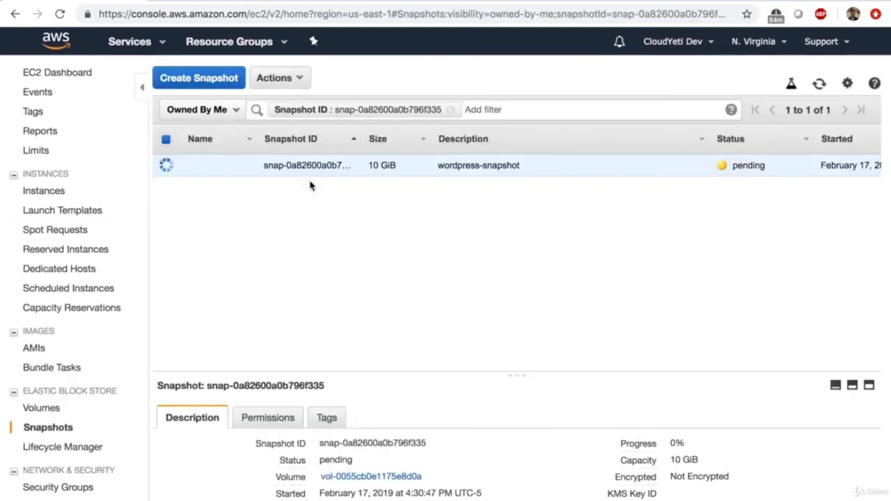
{"action": "left_click", "coordinate": [819, 85]}
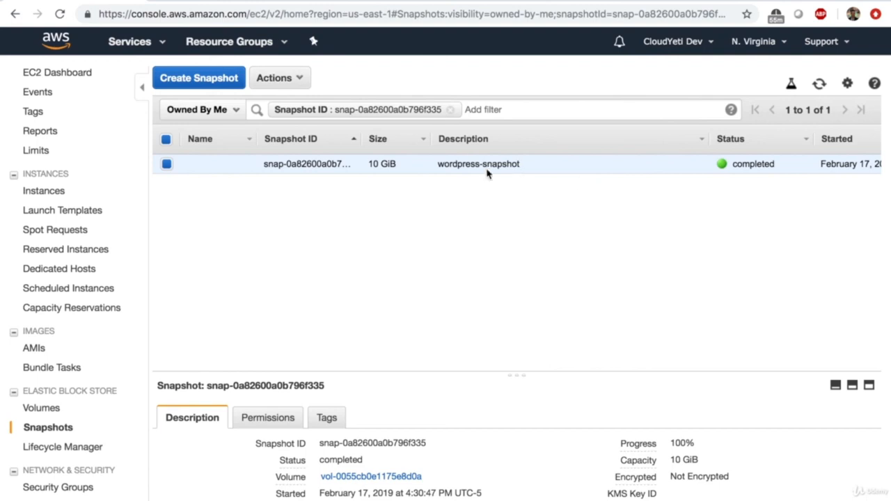
- Create a default 10 GiB gp2 volume in us-east-1a from wordpress-snapshot and refresh its listing
{"action": "left_click", "coordinate": [301, 82]}
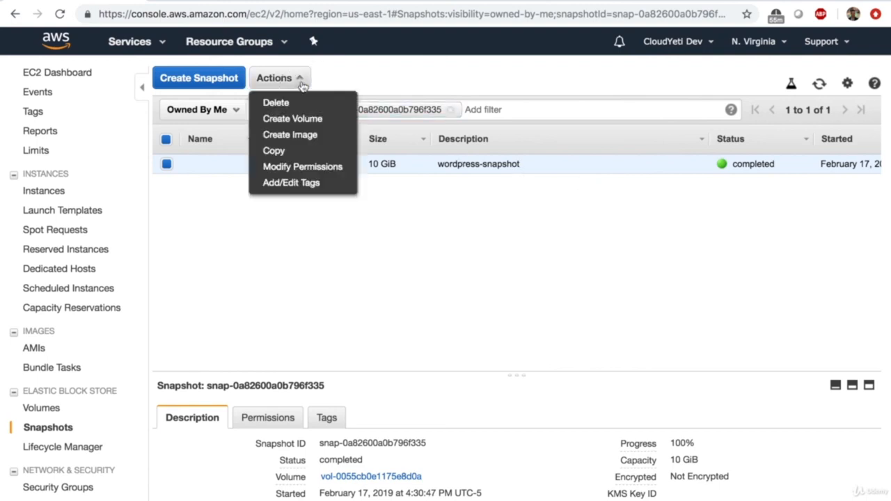
{"action": "left_click", "coordinate": [310, 118]}
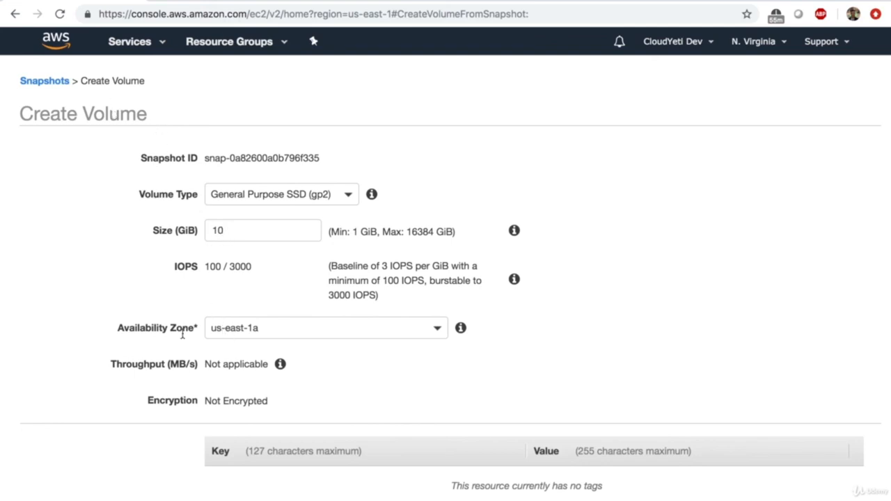
{"action": "scroll", "coordinate": [170, 355], "scroll_direction": "down", "scroll_amount": 3}
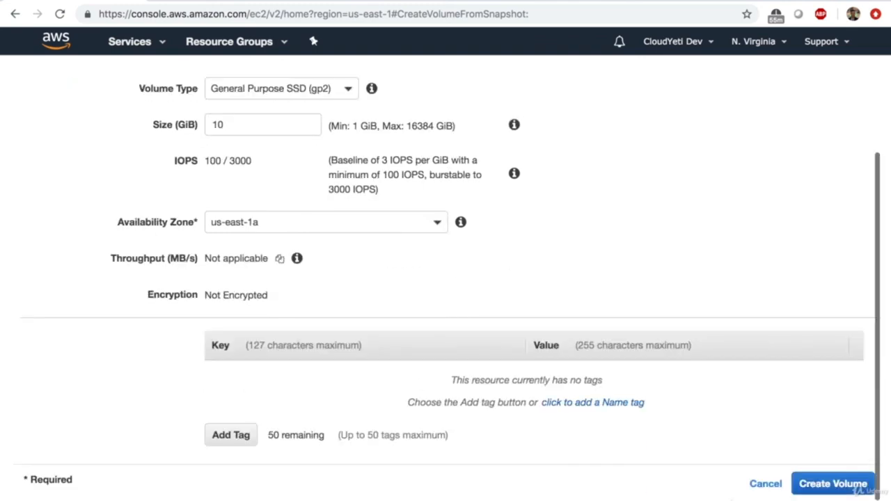
{"action": "left_click", "coordinate": [850, 481]}
{"action": "left_click", "coordinate": [320, 193]}
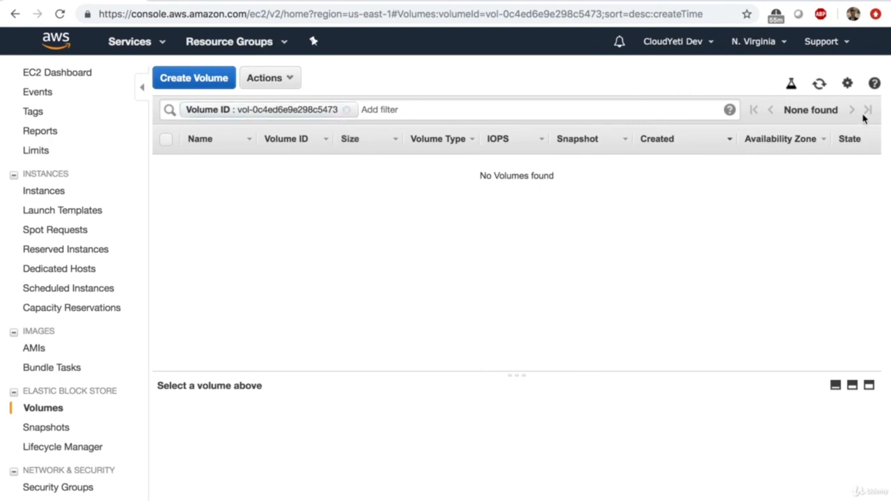
{"action": "left_click", "coordinate": [818, 83]}
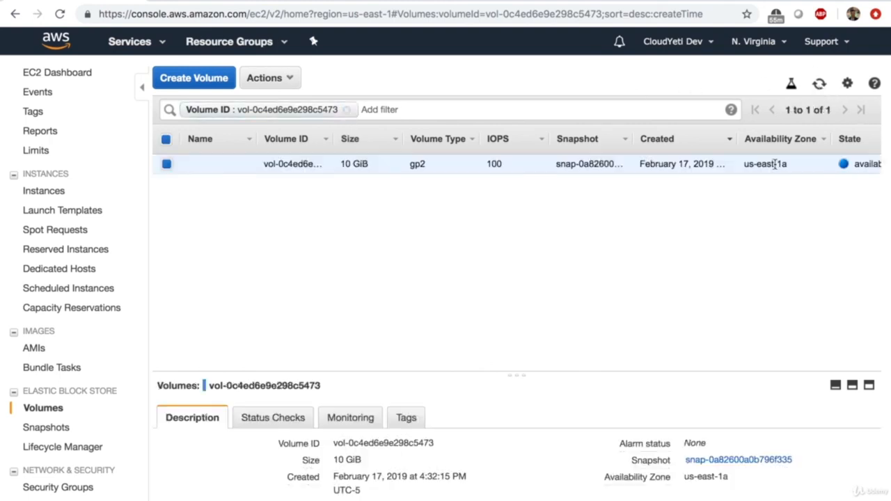
{"action": "scroll", "coordinate": [775, 164], "scroll_direction": "right", "scroll_amount": 3}
{"action": "scroll", "coordinate": [422, 242], "scroll_direction": "left", "scroll_amount": 3}
- Disable termination protection for Wordpress-instance from the Instances list
{"action": "left_click", "coordinate": [50, 74]}
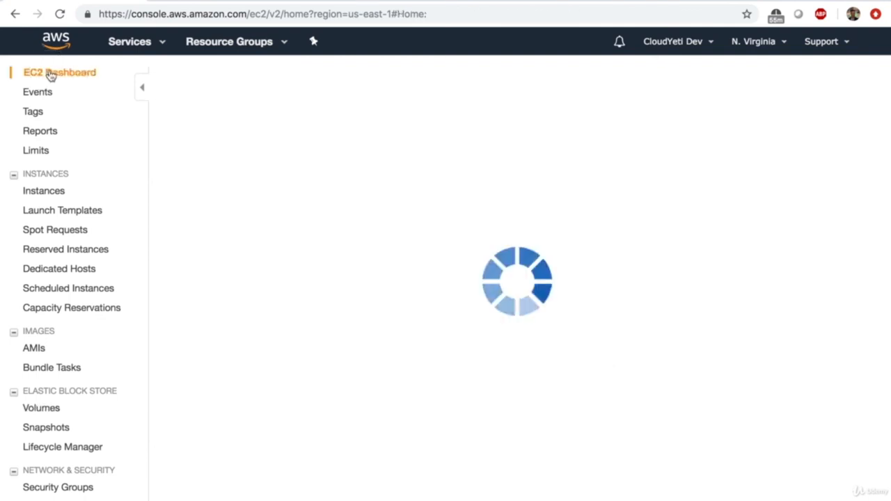
{"action": "left_click", "coordinate": [287, 122]}
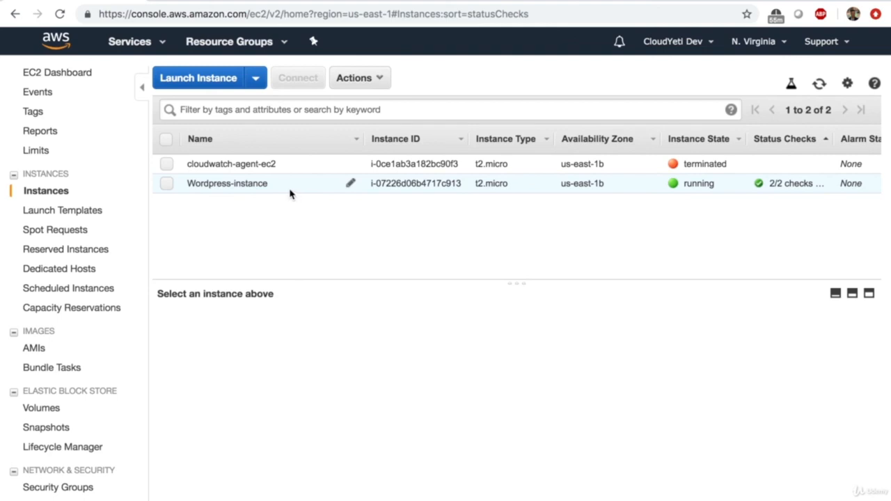
{"action": "left_click", "coordinate": [378, 78]}
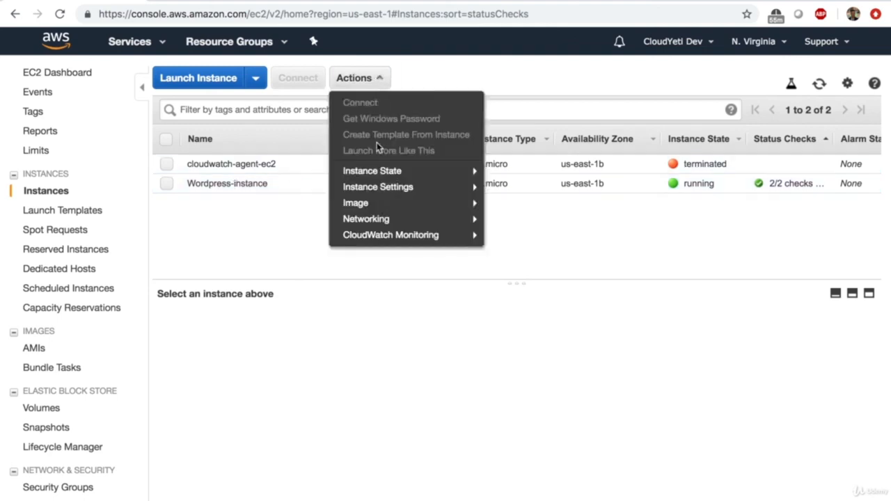
{"action": "mouse_move", "coordinate": [391, 197]}
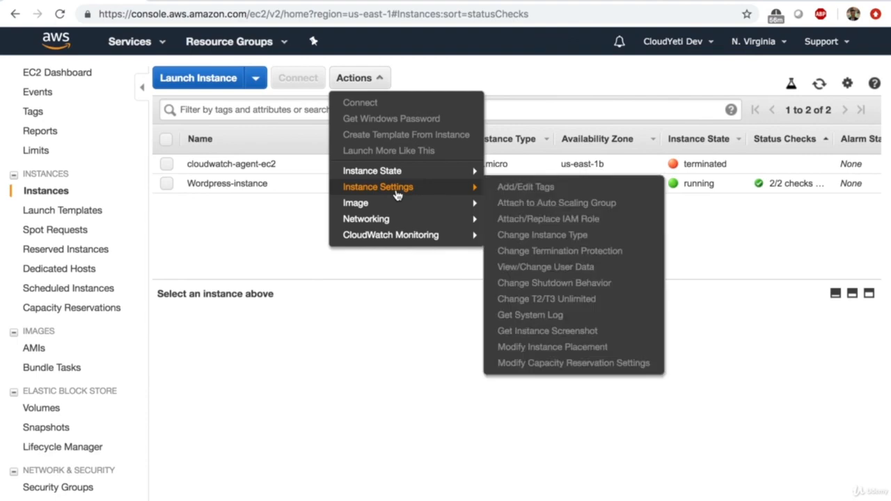
{"action": "left_click", "coordinate": [218, 195]}
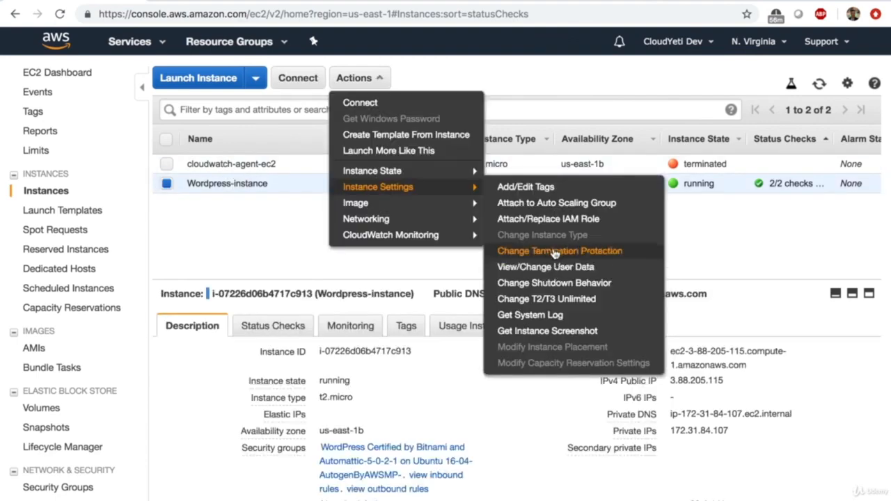
{"action": "left_click", "coordinate": [553, 247]}
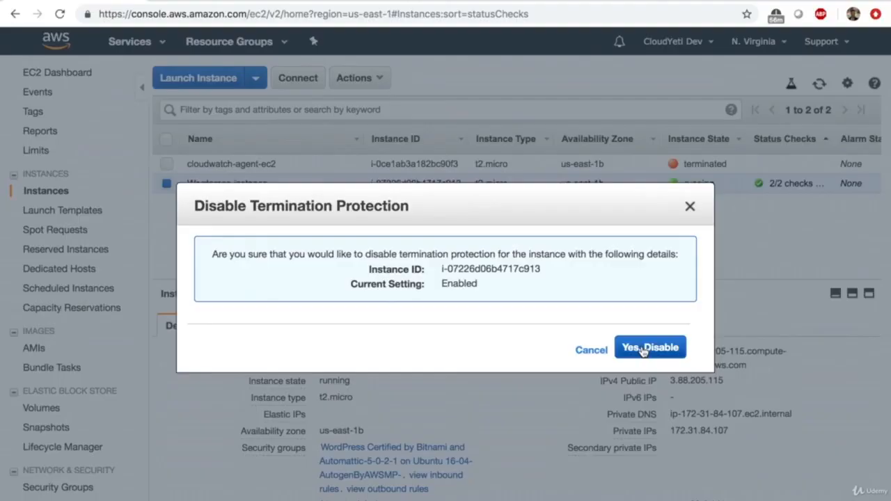
{"action": "left_click", "coordinate": [641, 351]}
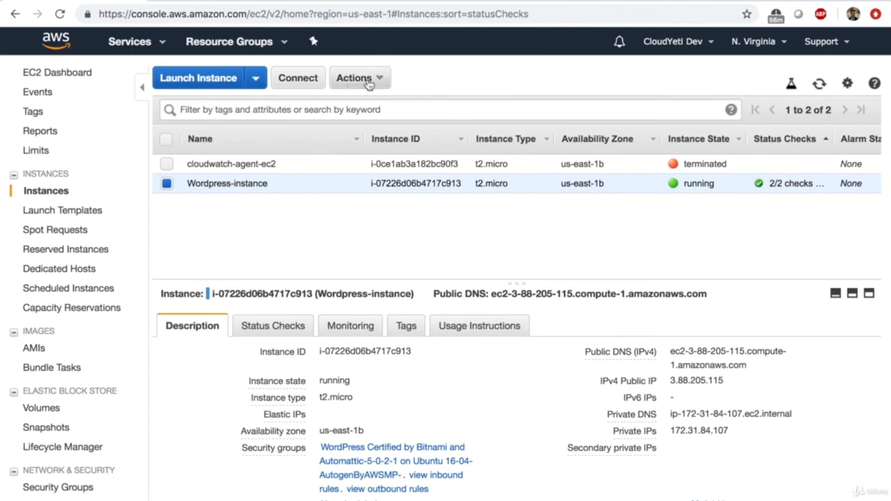
- Terminate Wordpress-instance so it begins shutting down
{"action": "left_click", "coordinate": [368, 82]}
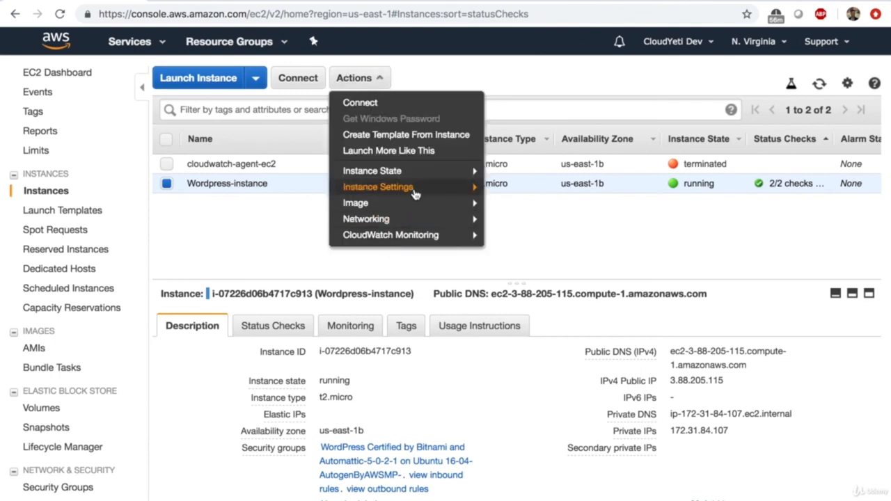
{"action": "mouse_move", "coordinate": [431, 177]}
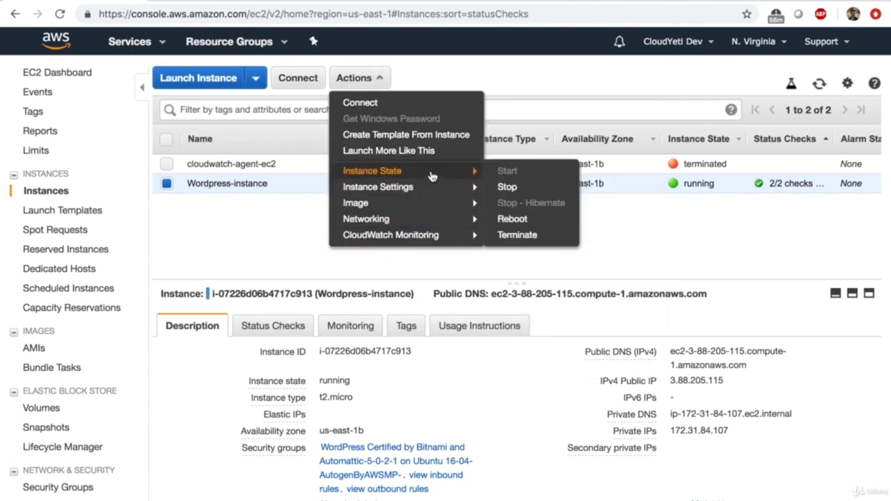
{"action": "left_click", "coordinate": [527, 235]}
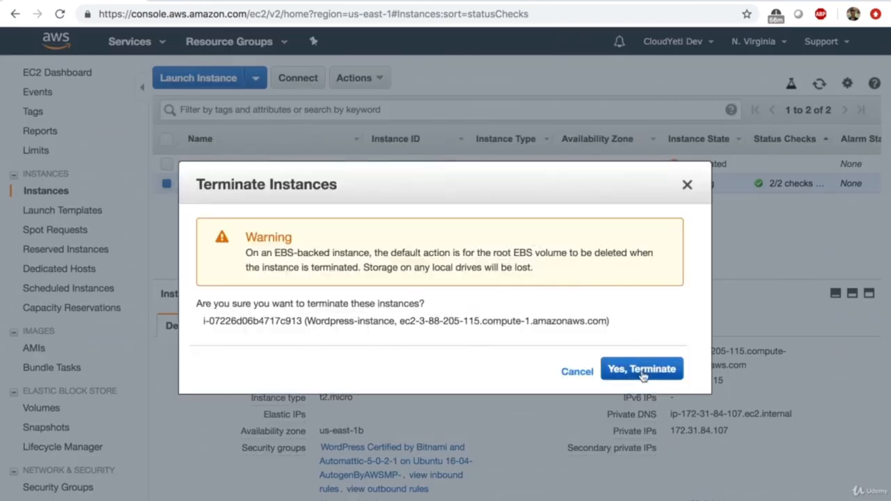
{"action": "left_click", "coordinate": [641, 370]}
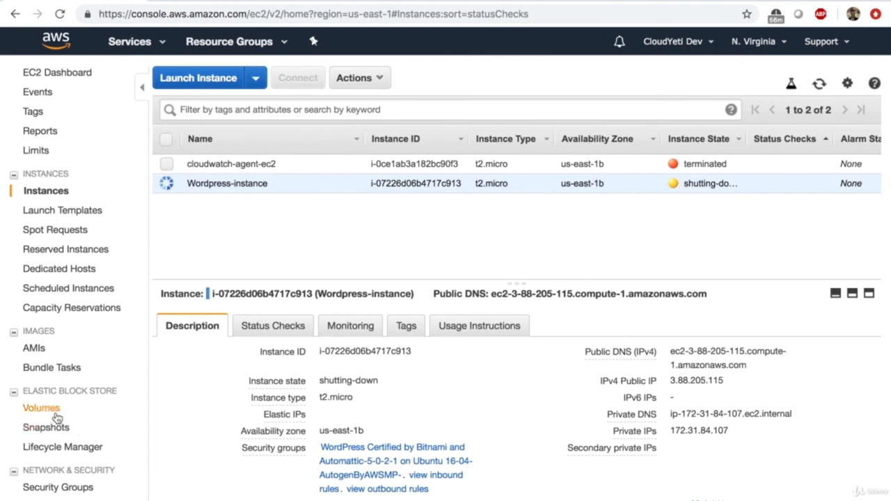
- Delete the available 10 GiB volume in us-east-1a
{"action": "left_click", "coordinate": [57, 415]}
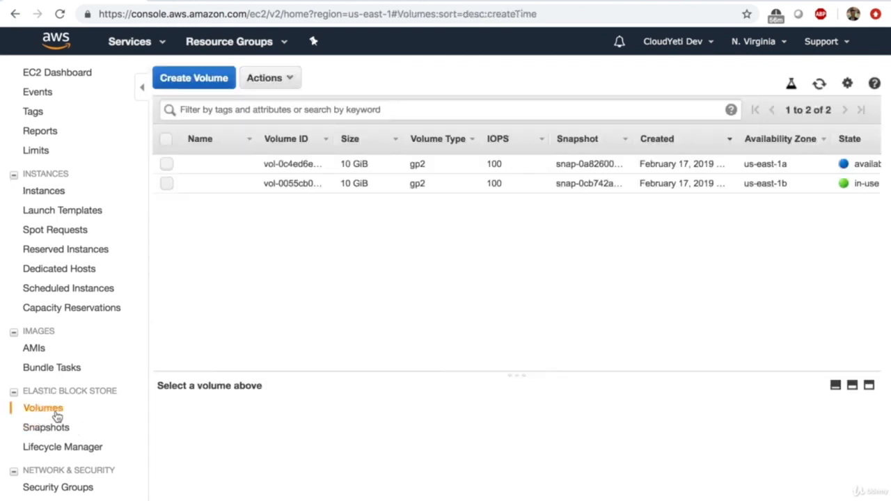
{"action": "left_click", "coordinate": [170, 165]}
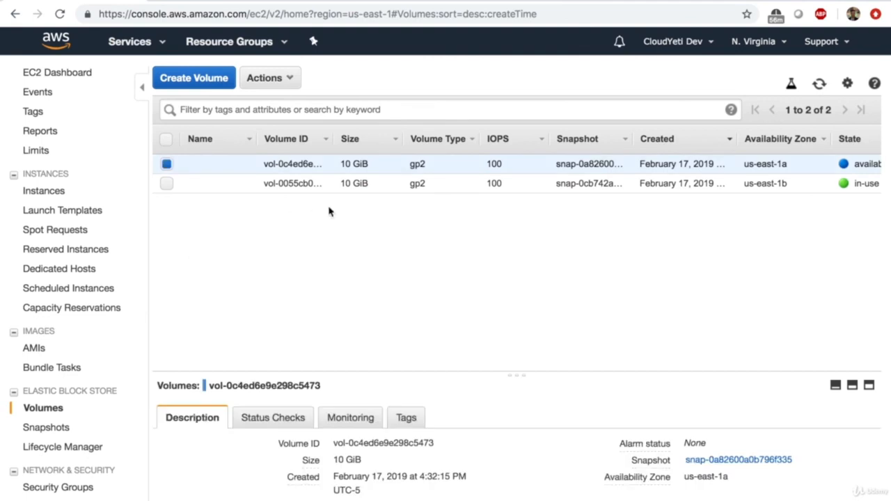
{"action": "scroll", "coordinate": [374, 179], "scroll_direction": "right", "scroll_amount": 3}
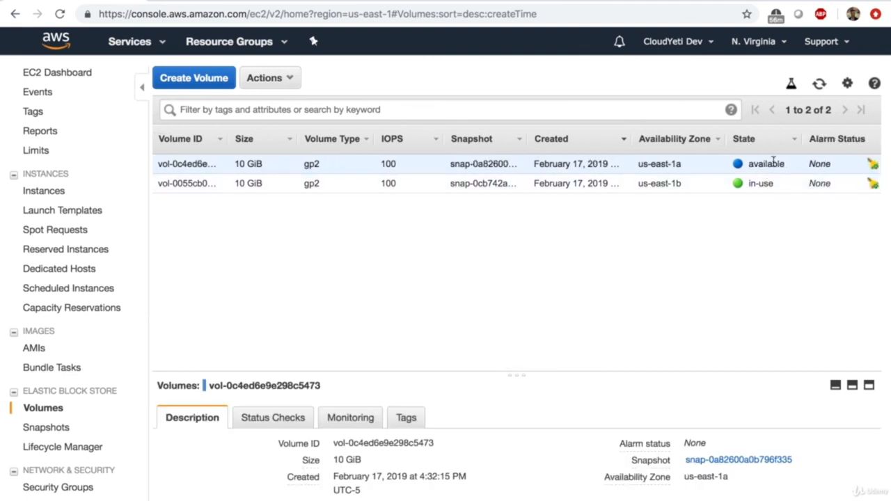
{"action": "left_click", "coordinate": [265, 78]}
{"action": "left_click", "coordinate": [279, 133]}
{"action": "left_click", "coordinate": [546, 333]}
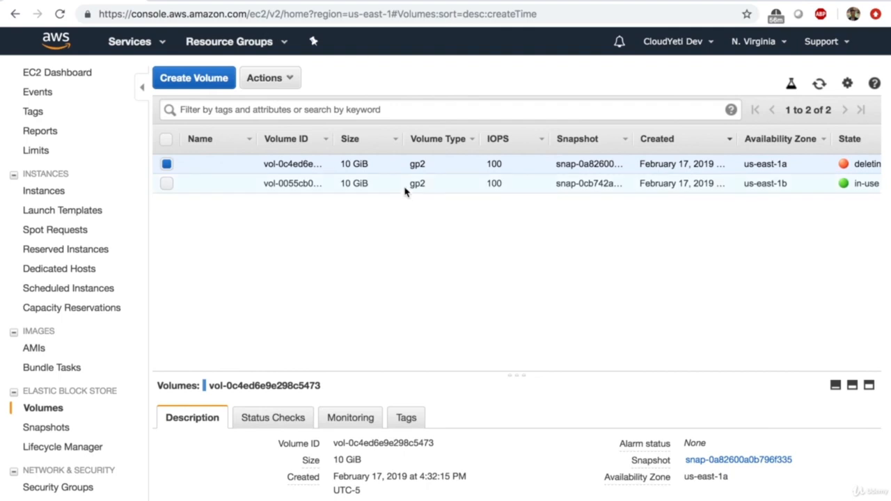
- Check the Instances list, then go back to the EC2 Dashboard
{"action": "scroll", "coordinate": [406, 189], "scroll_direction": "right", "scroll_amount": 2}
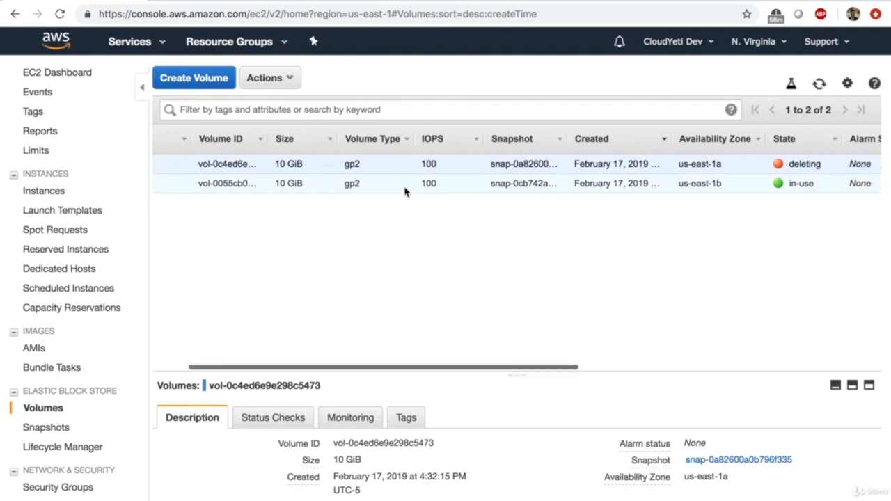
{"action": "left_click", "coordinate": [43, 190]}
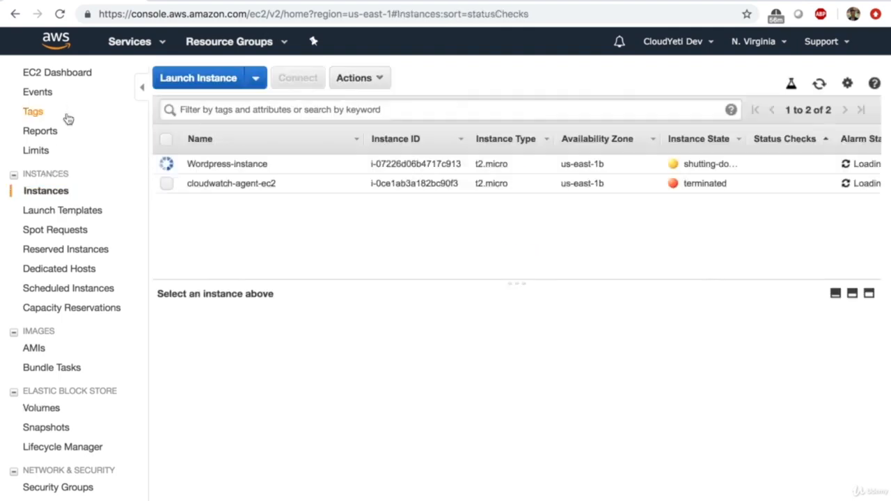
{"action": "left_click", "coordinate": [59, 72]}
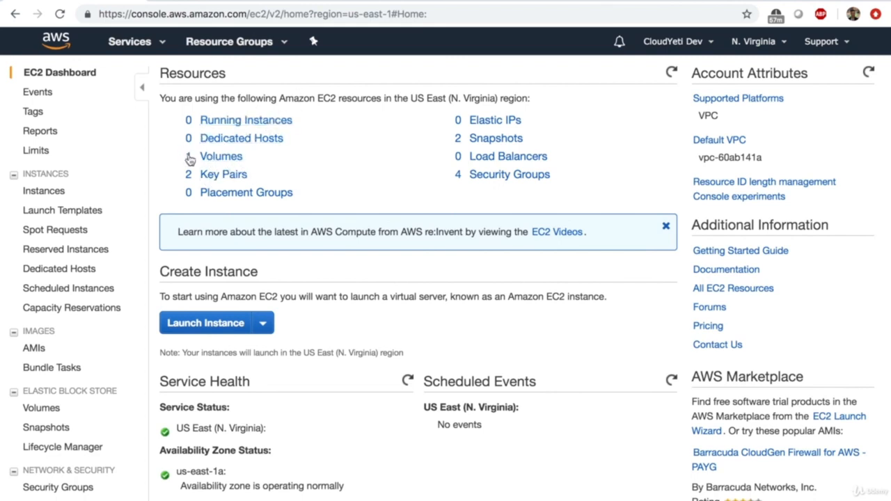
- Review the Snapshots list, then open the owned AMIs list showing Apache-web-server
{"action": "left_click", "coordinate": [471, 139]}
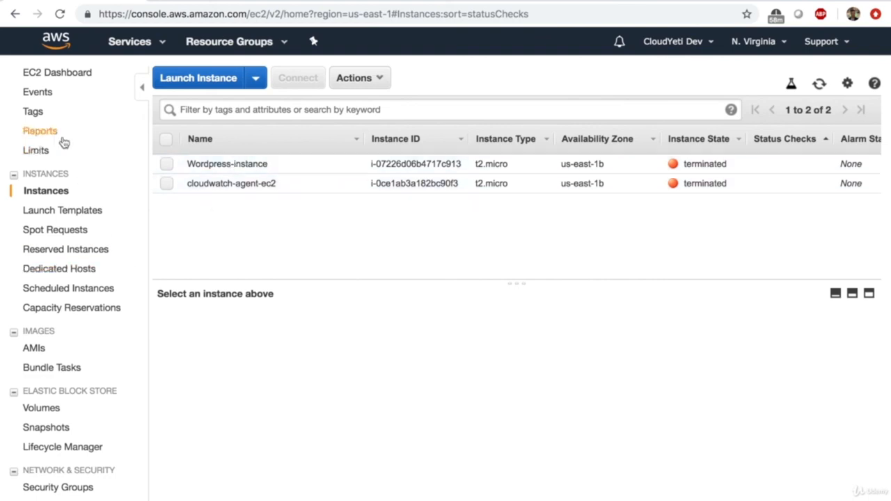
{"action": "left_click", "coordinate": [56, 73]}
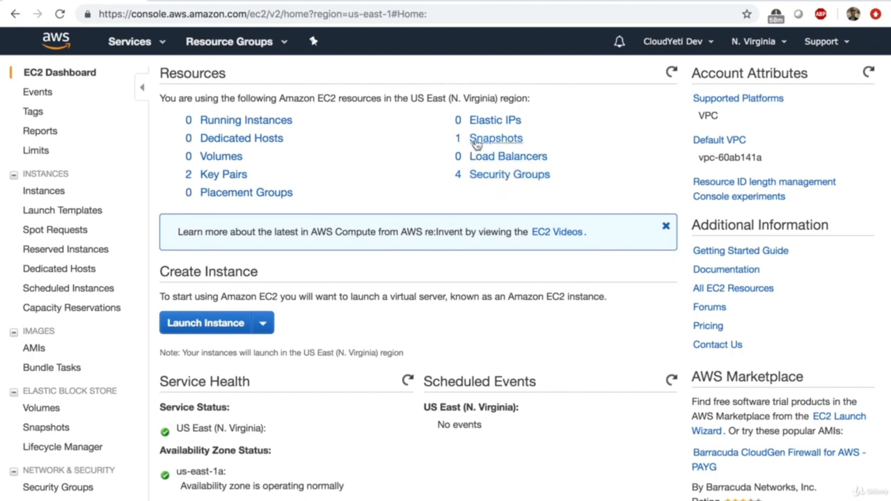
{"action": "left_click", "coordinate": [36, 350]}
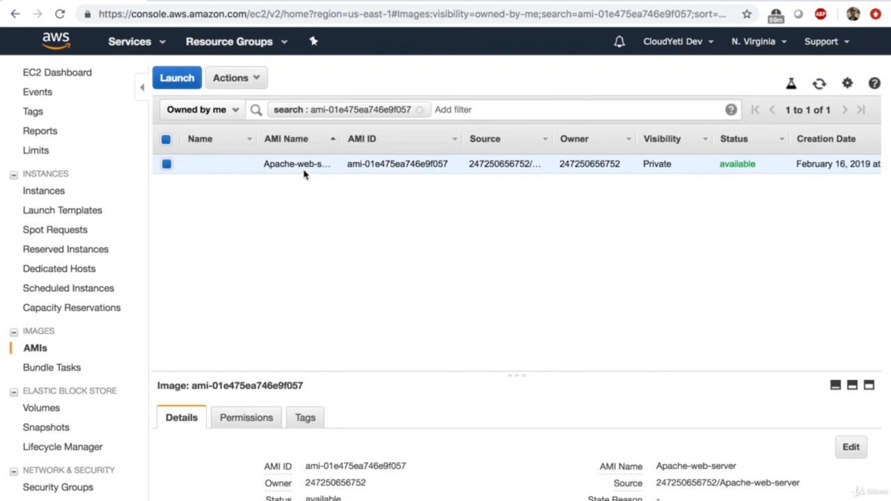
- Deregister the Apache-web-server AMI and return to the dashboard
{"action": "left_click", "coordinate": [255, 74]}
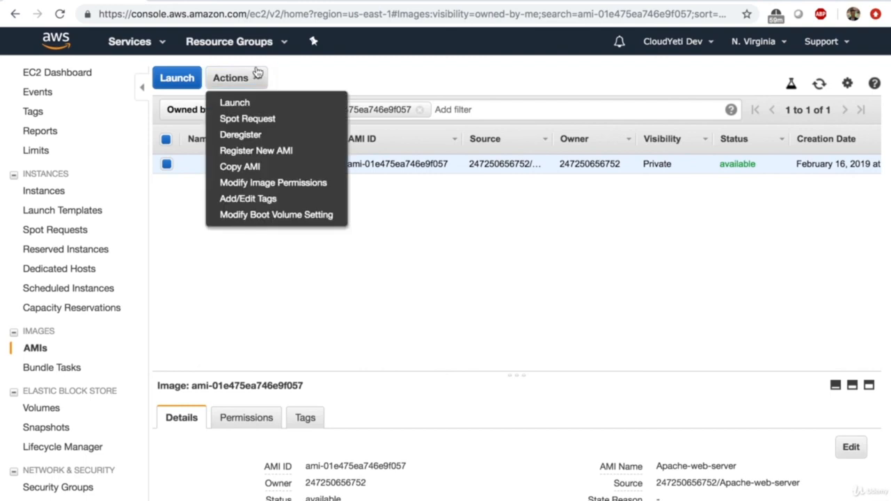
{"action": "left_click", "coordinate": [297, 134]}
{"action": "left_click", "coordinate": [523, 330]}
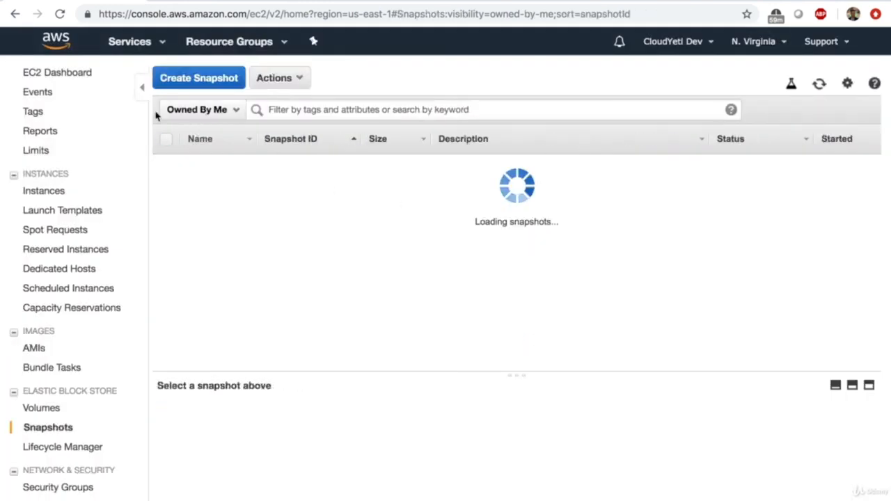
{"action": "left_click", "coordinate": [82, 74]}
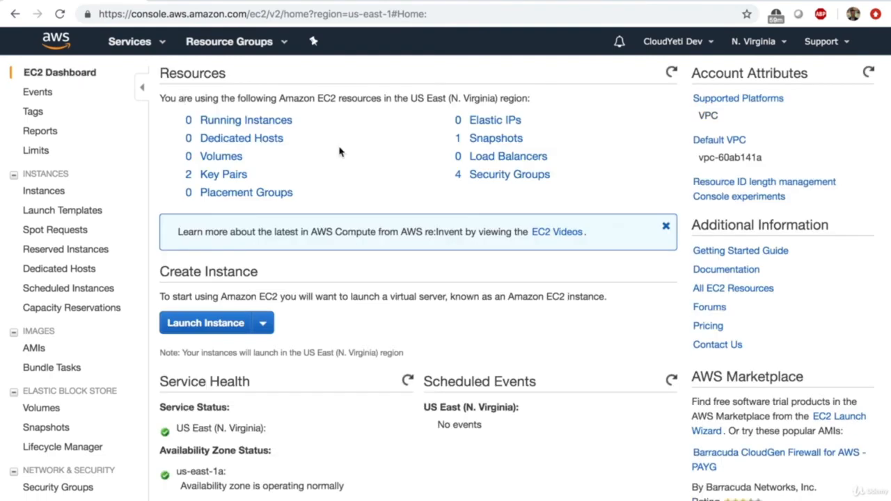
- Delete the remaining snapshot so the dashboard shows 0 snapshots
{"action": "left_click", "coordinate": [517, 143]}
{"action": "left_click", "coordinate": [274, 78]}
{"action": "left_click", "coordinate": [275, 101]}
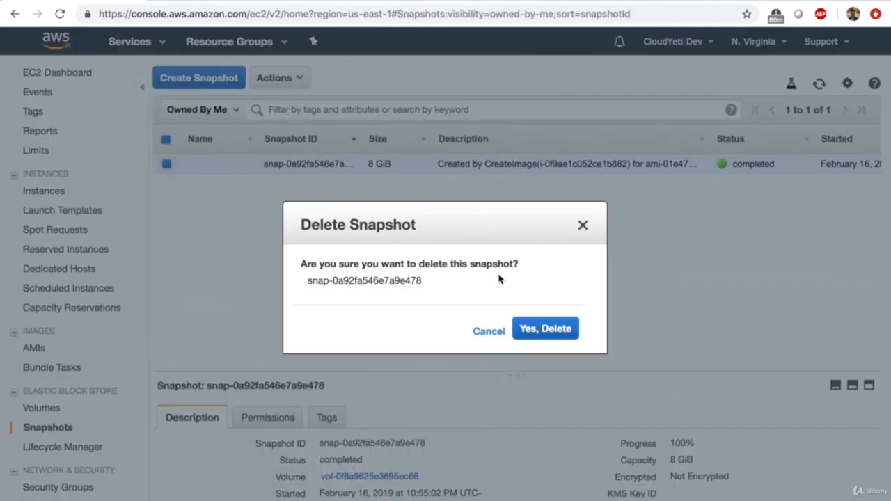
{"action": "left_click", "coordinate": [558, 336]}
{"action": "left_click", "coordinate": [71, 74]}
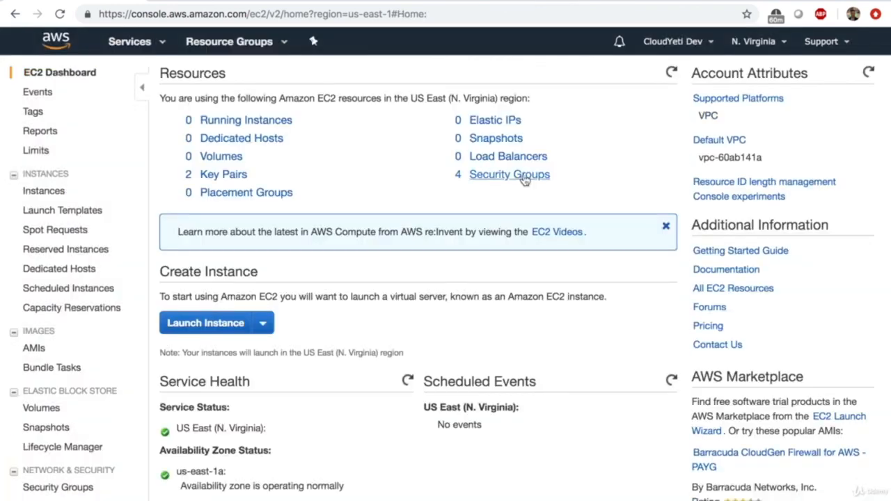